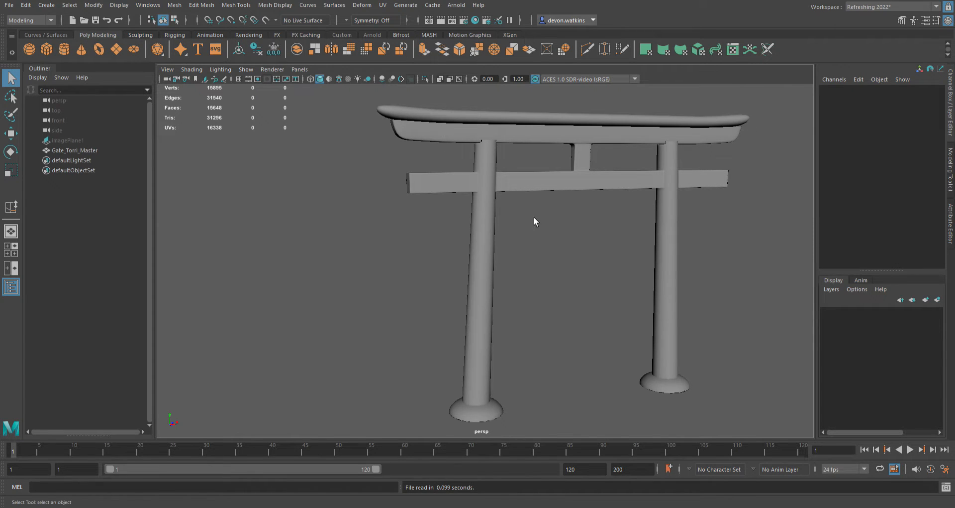
Switch the torii gate from smooth preview to its unsmoothed low-poly display and deselect it.
middle_click_drag(534, 218, 497, 249, "alt")
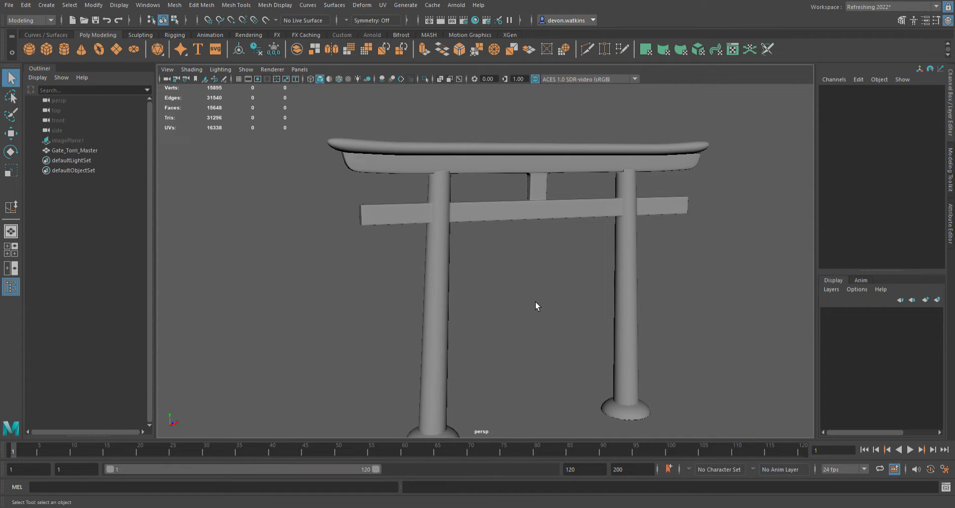
left_click(637, 296)
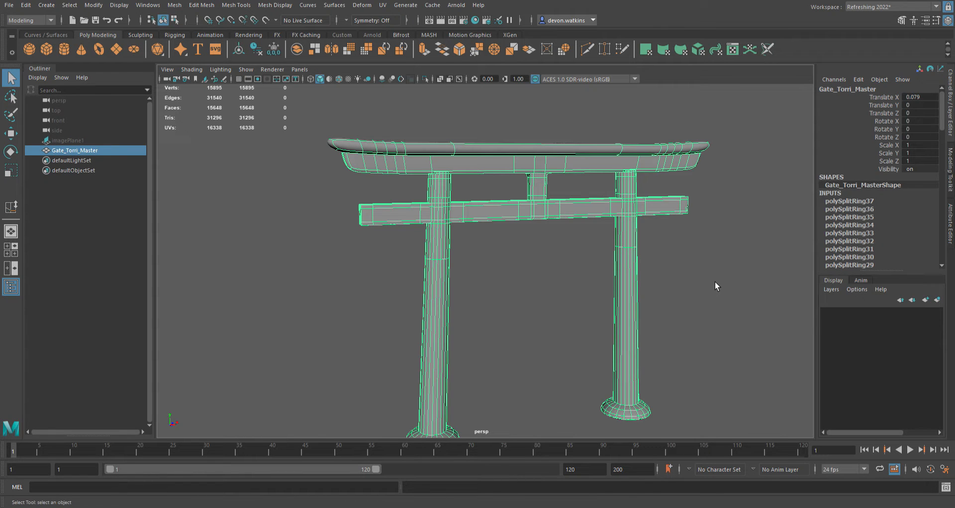
key("1")
left_click(715, 282)
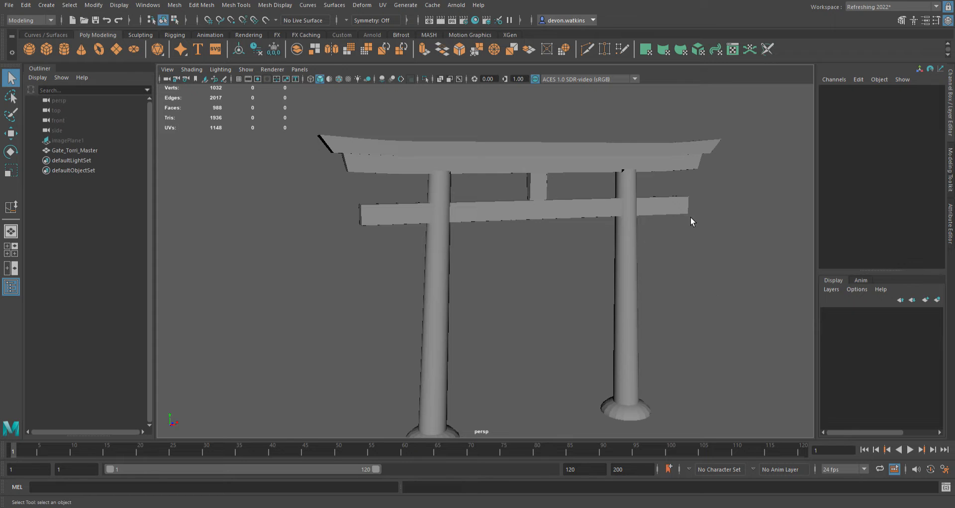
Examine the unsmoothed gate's wireframe from several angles, and turn its smooth preview back on.
left_click_drag(691, 217, 557, 213, "alt")
left_click(448, 217)
left_click_drag(448, 217, 504, 234, "alt")
left_click_drag(469, 187, 478, 187, "alt")
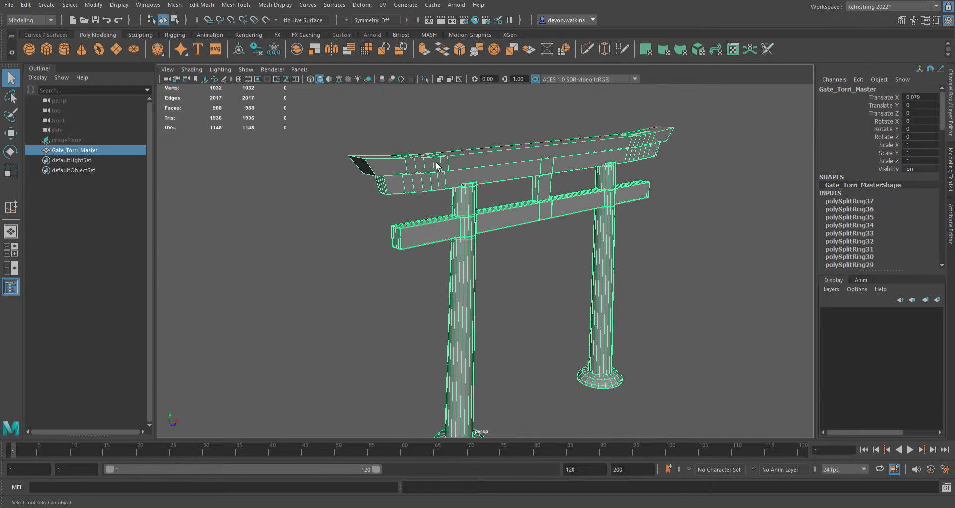
left_click_drag(548, 297, 537, 278, "alt")
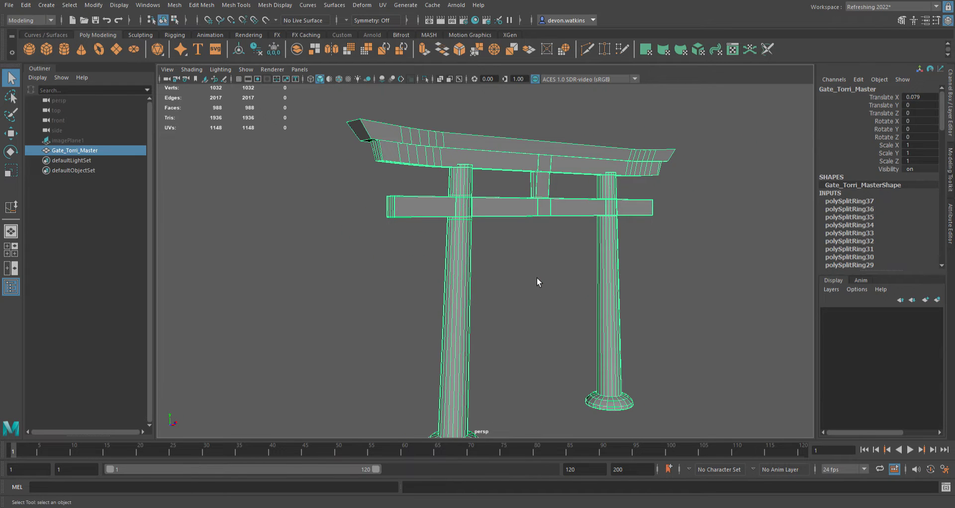
key("3")
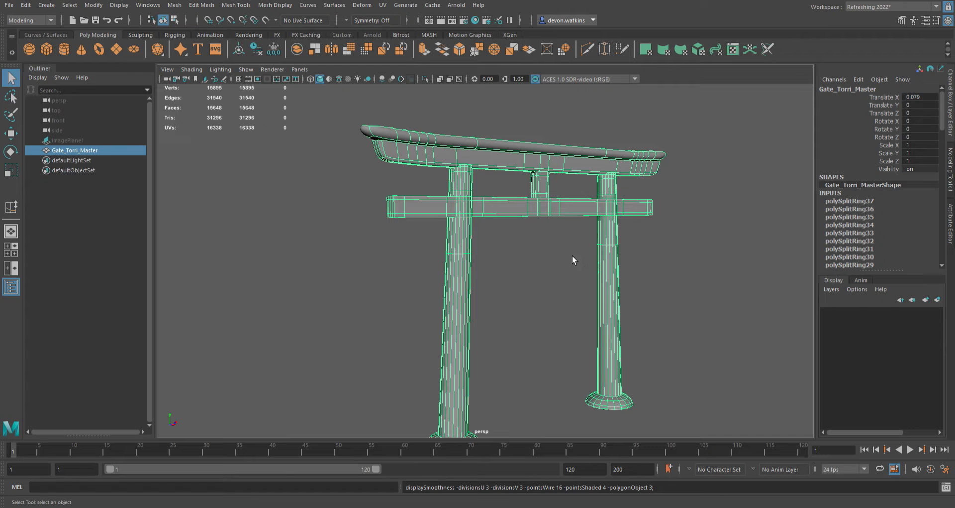
Examine the smoothed gate's wireframe from the front and where the pillar meets the lower crossbeam.
left_click_drag(578, 247, 533, 254, "alt")
scroll(481, 227, "up", 4)
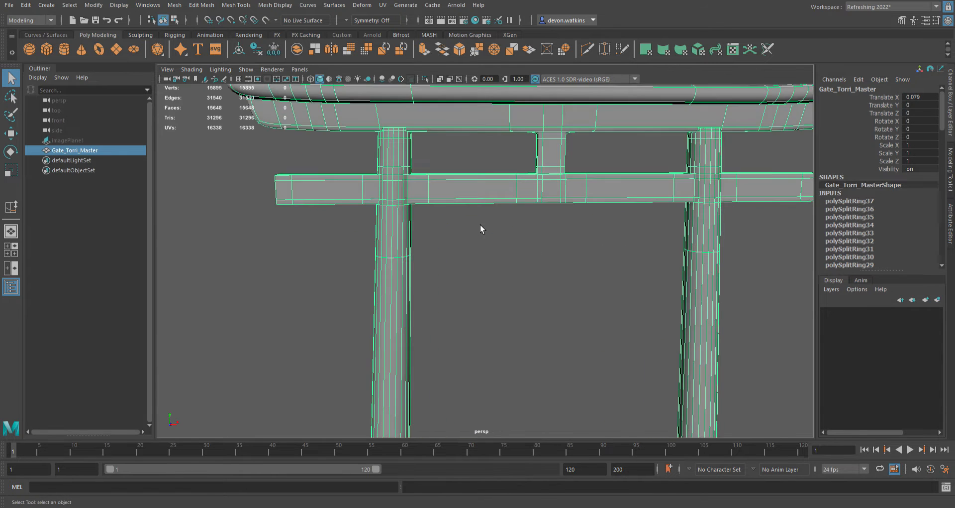
middle_click_drag(471, 181, 506, 285, "alt")
middle_click_drag(565, 302, 557, 225, "alt")
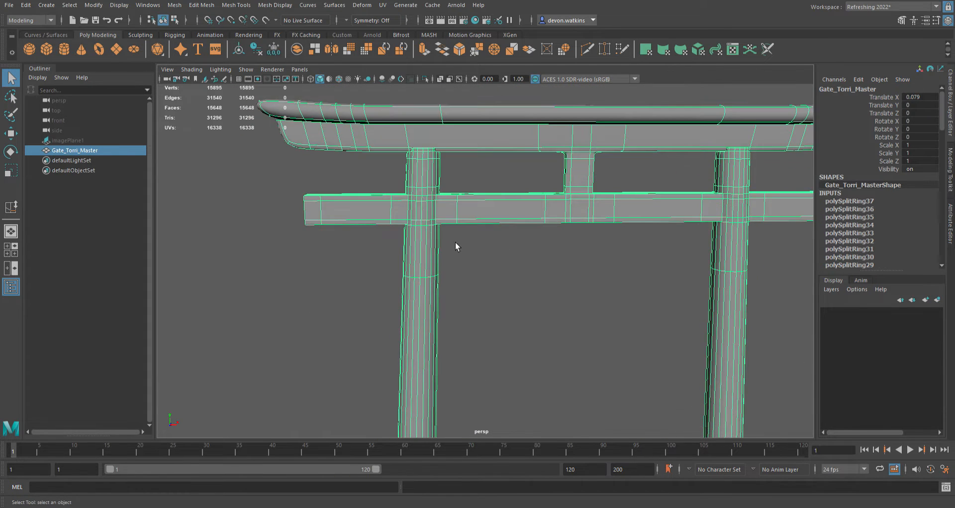
scroll(455, 241, "down", 5)
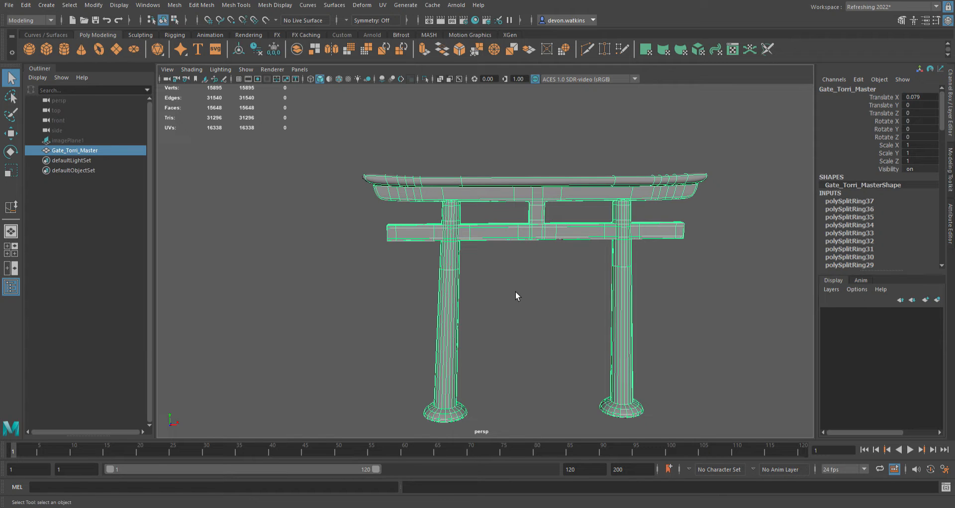
scroll(473, 271, "up", 5)
left_click_drag(473, 271, 459, 255, "alt")
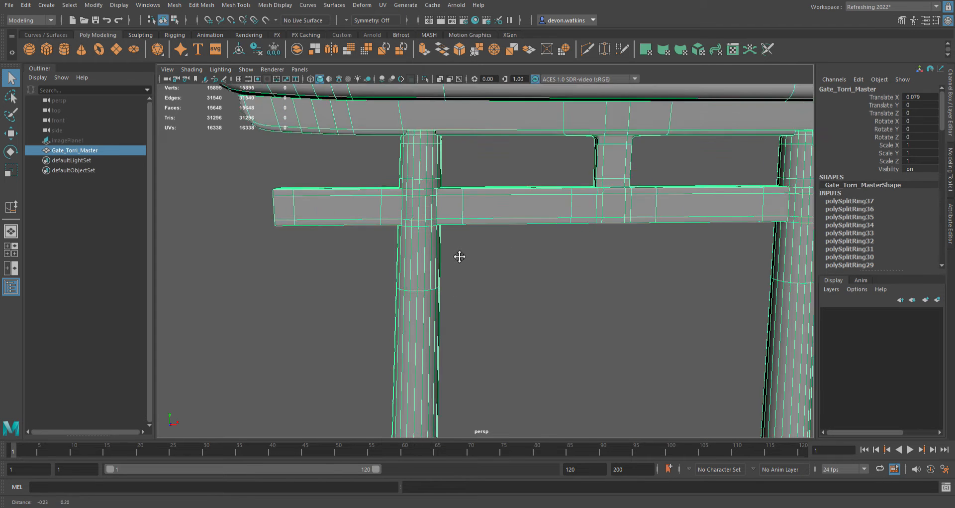
middle_click_drag(458, 256, 486, 283, "alt")
scroll(478, 270, "up", 2)
scroll(488, 282, "up", 5)
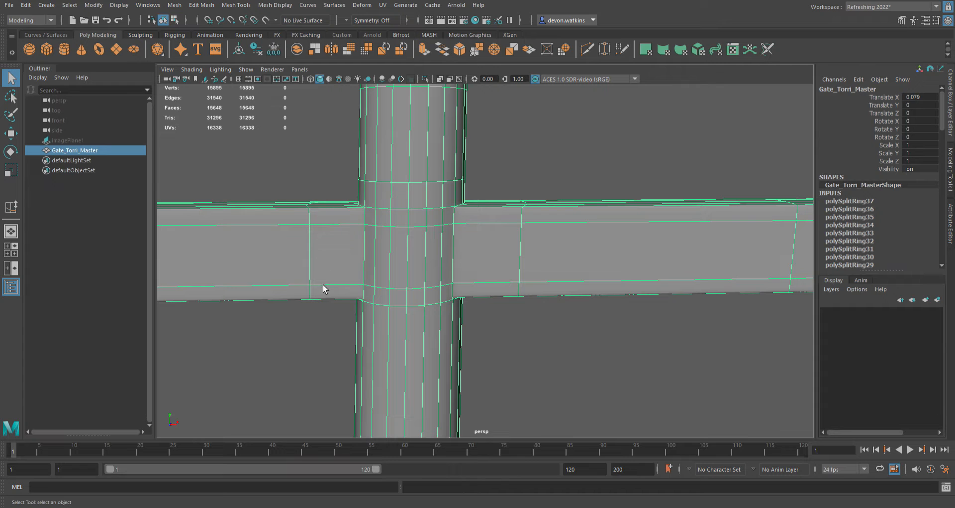
Return the gate to unsmoothed display and examine the supporting edge loops around the pillar joint, crossbeam and upper beams.
key("1")
left_click_drag(325, 279, 410, 355, "alt")
right_click_drag(487, 331, 483, 452, "alt")
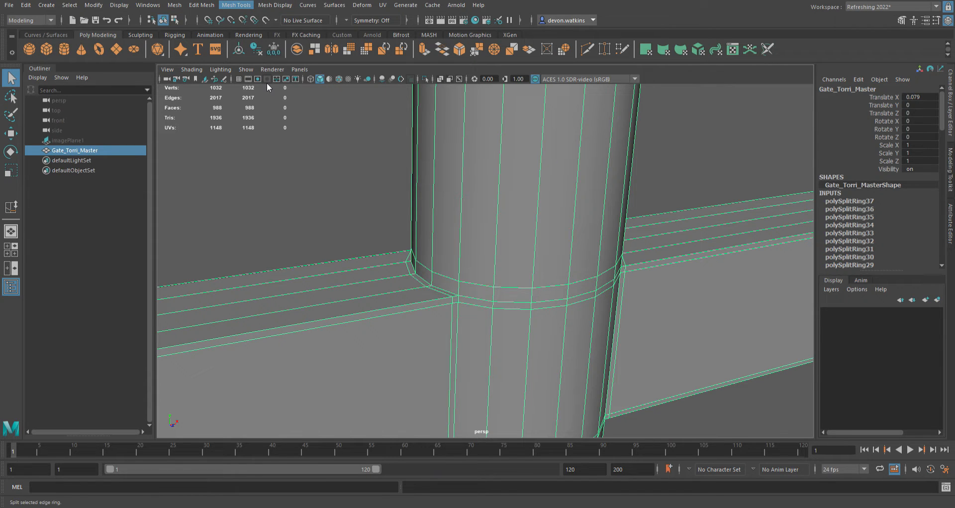
left_click(347, 201)
left_click(498, 331)
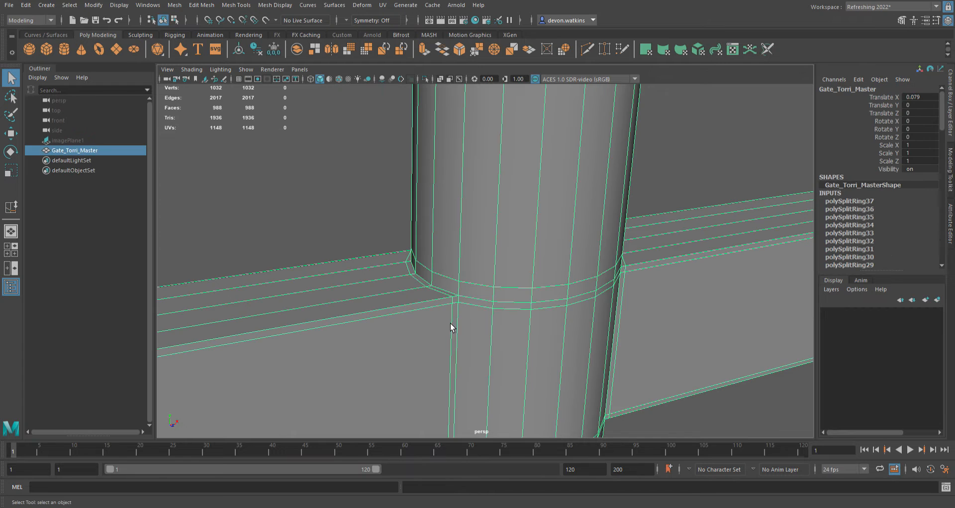
scroll(422, 283, "down", 3)
scroll(422, 284, "down", 2)
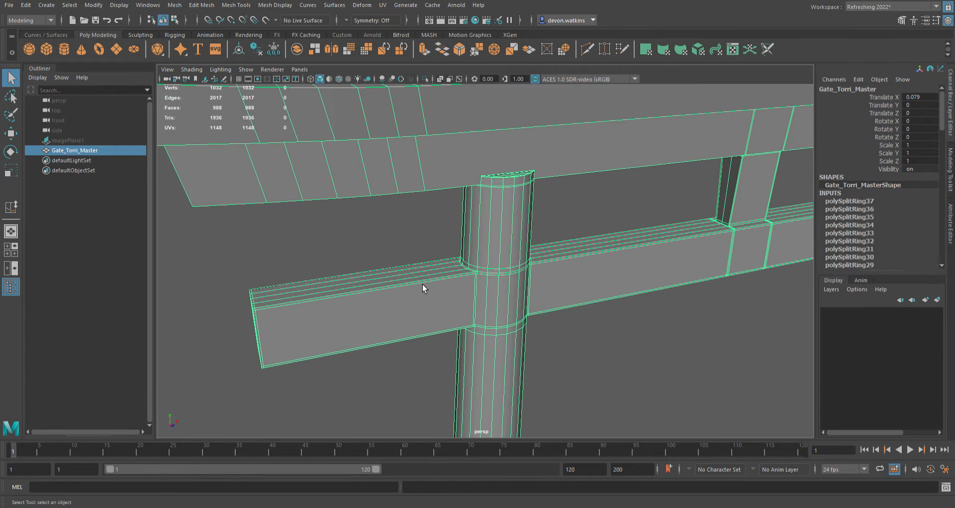
left_click_drag(336, 322, 352, 318, "alt")
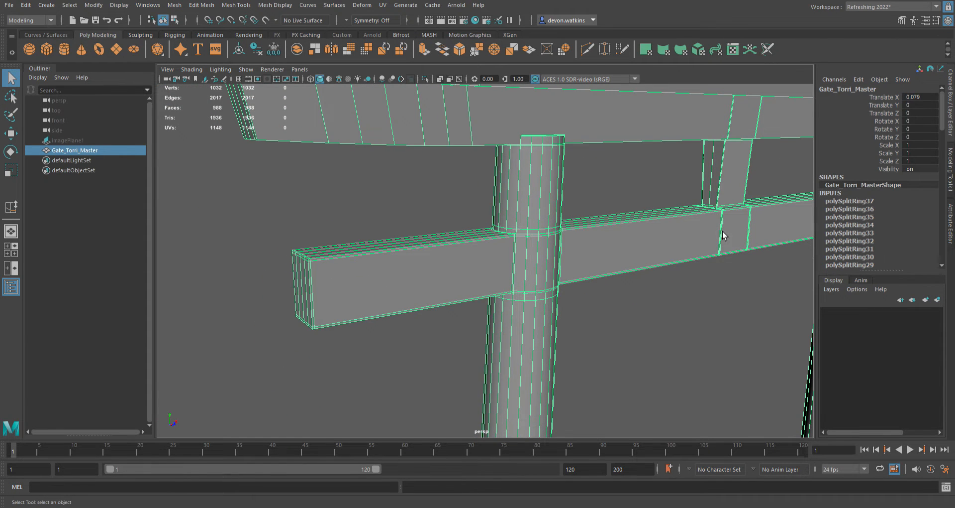
left_click_drag(678, 233, 584, 345, "alt")
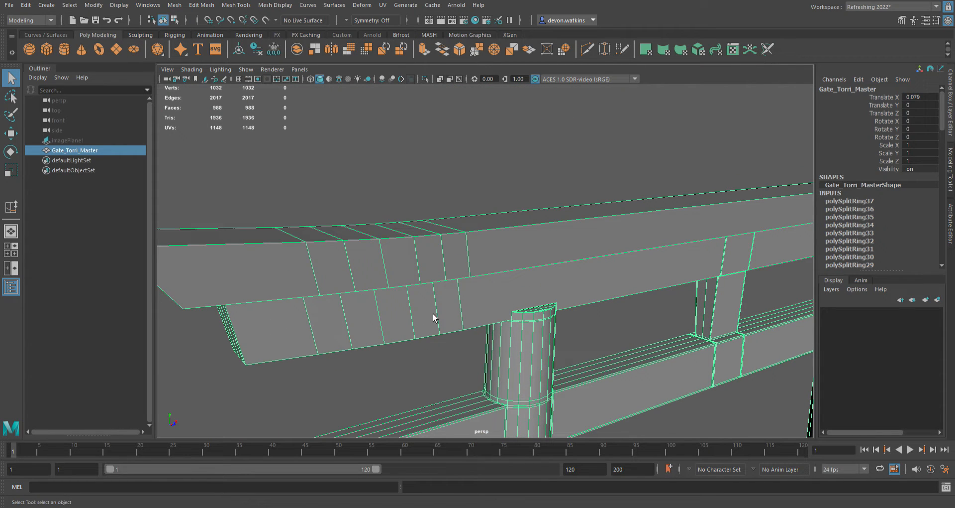
scroll(434, 254, "down", 3)
left_click_drag(515, 317, 449, 280, "alt")
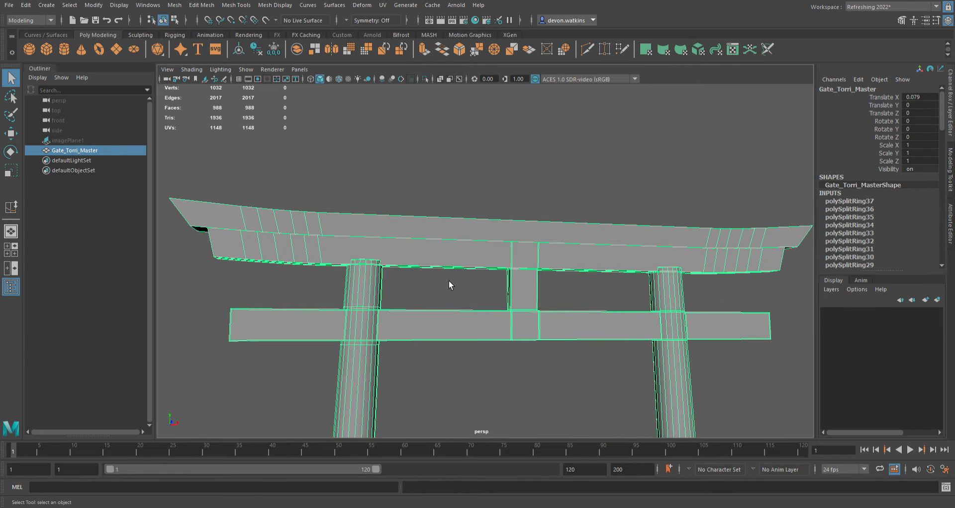
scroll(448, 280, "down", 2)
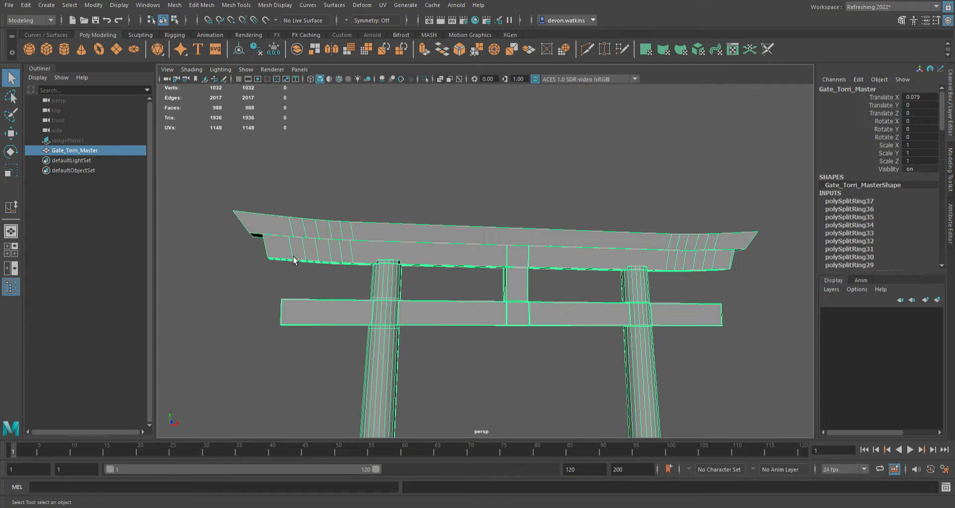
Insert supporting edge loops near the end, bottom and top edges of the beam beneath the roof beam, and preview it smoothed.
left_click_drag(296, 261, 403, 279, "alt")
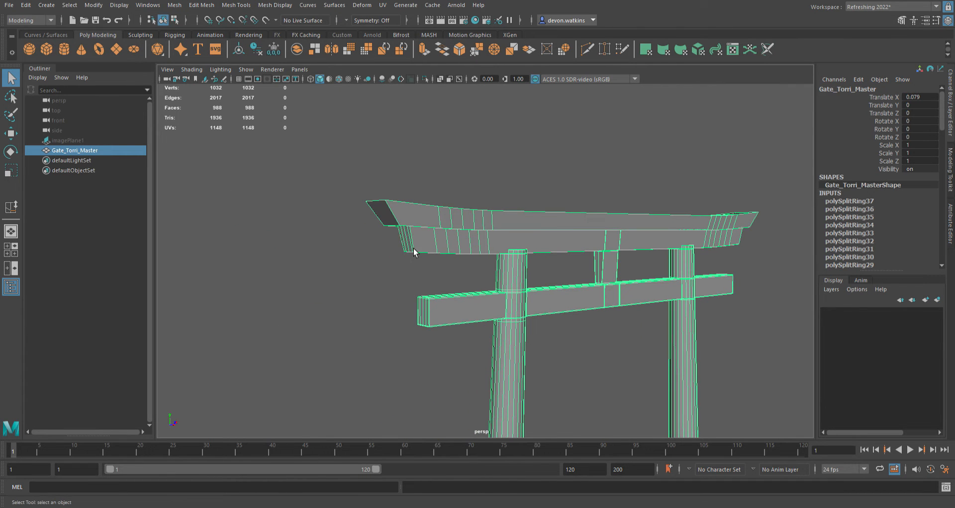
scroll(423, 252, "up", 8)
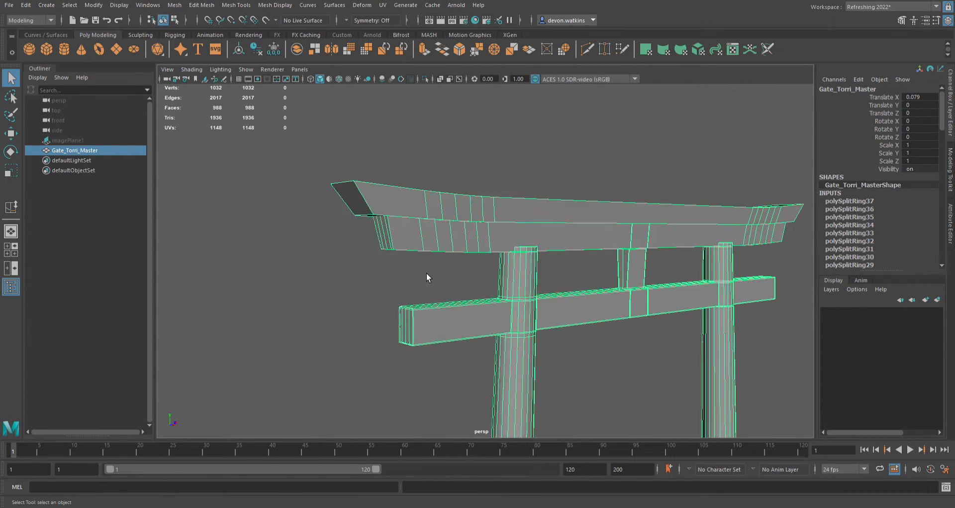
left_click_drag(424, 255, 438, 135, "alt")
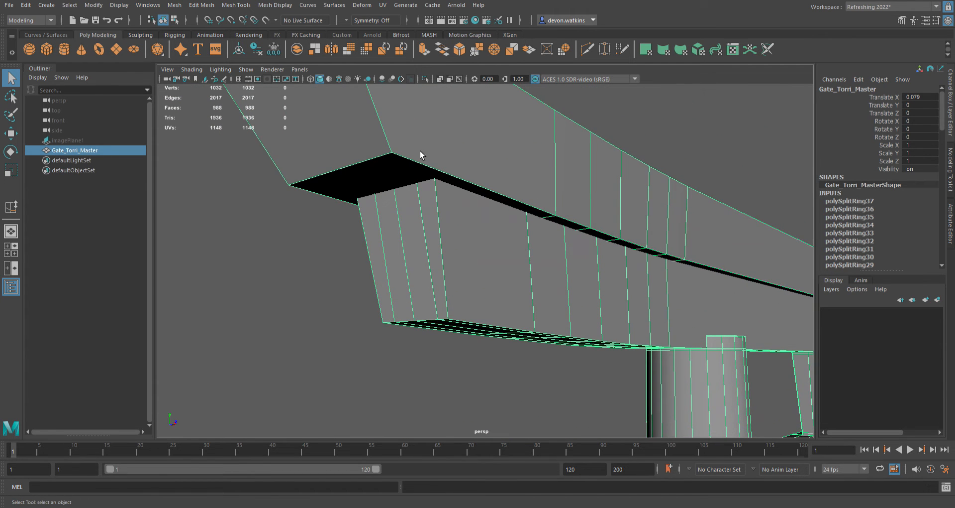
left_click(236, 5)
left_click(253, 78)
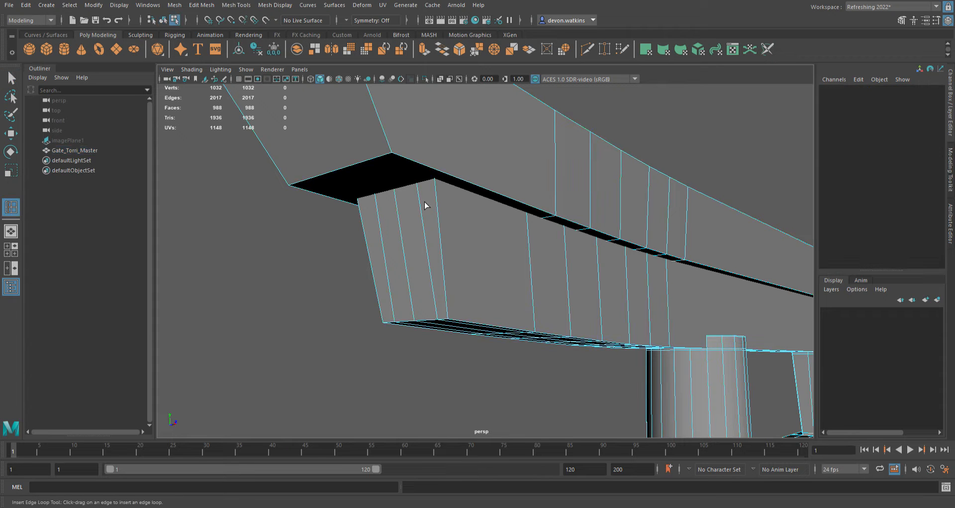
left_click_drag(478, 266, 418, 219, "alt")
left_click(429, 171)
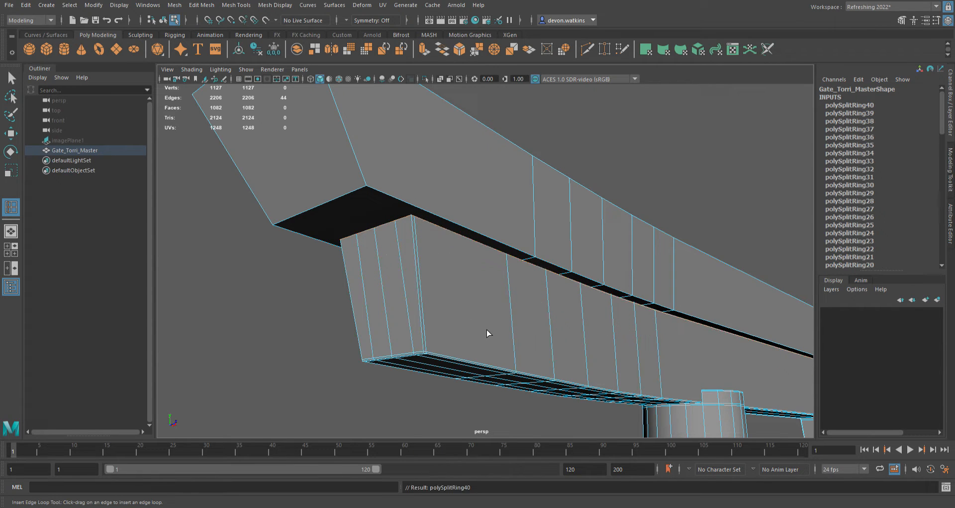
key("3")
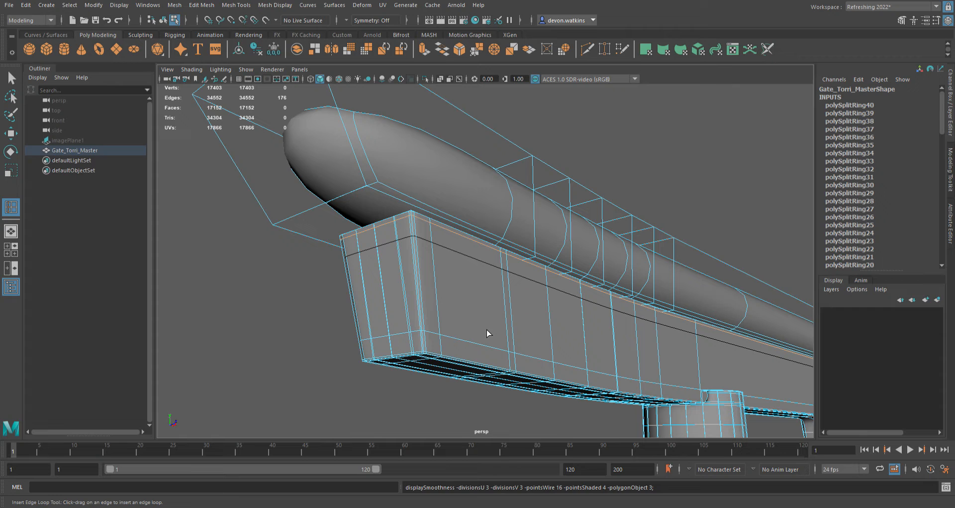
Examine the smoothed gate from several angles, comparing the roof beam's rounded ends with the sharpened beam below.
left_click(327, 373)
scroll(538, 372, "down", 5)
left_click_drag(537, 372, 510, 369, "alt")
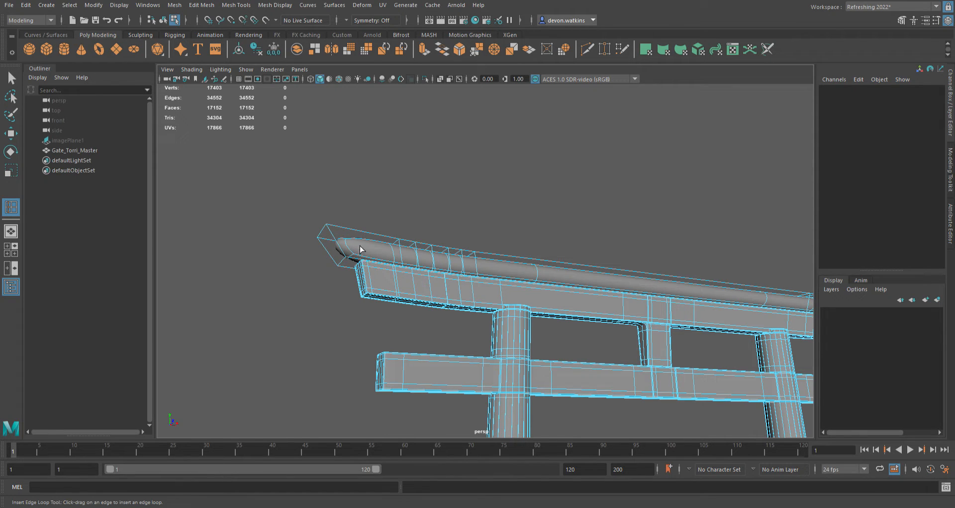
left_click_drag(426, 263, 460, 368, "alt")
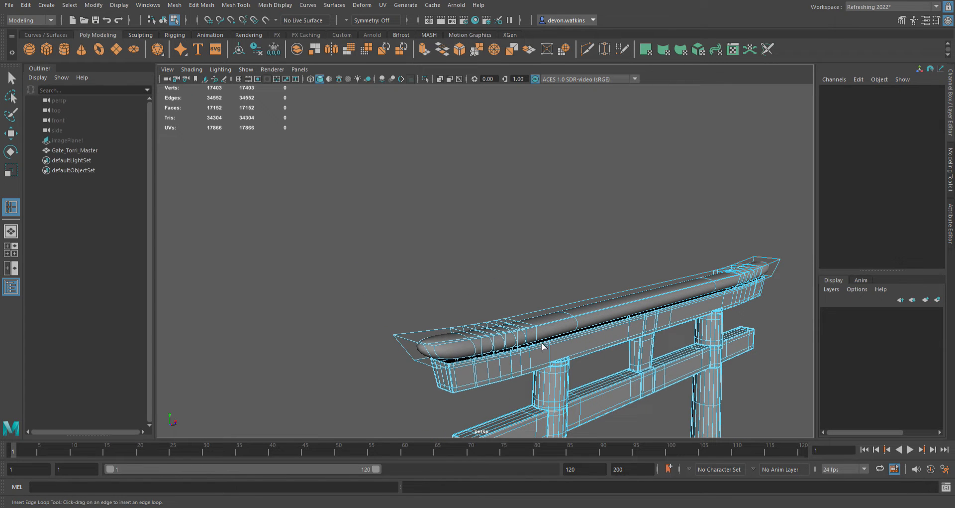
left_click_drag(537, 364, 471, 344, "alt")
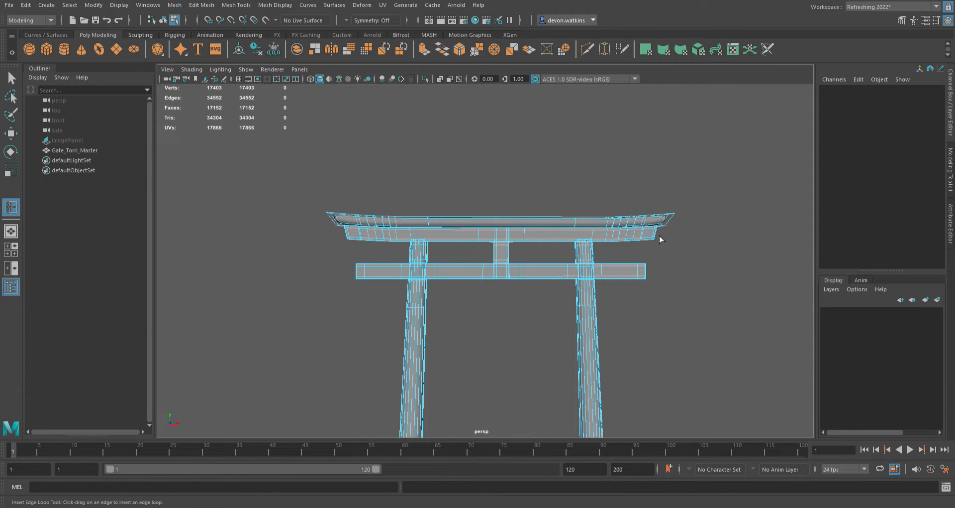
left_click_drag(324, 267, 367, 217, "alt")
scroll(373, 262, "up", 5)
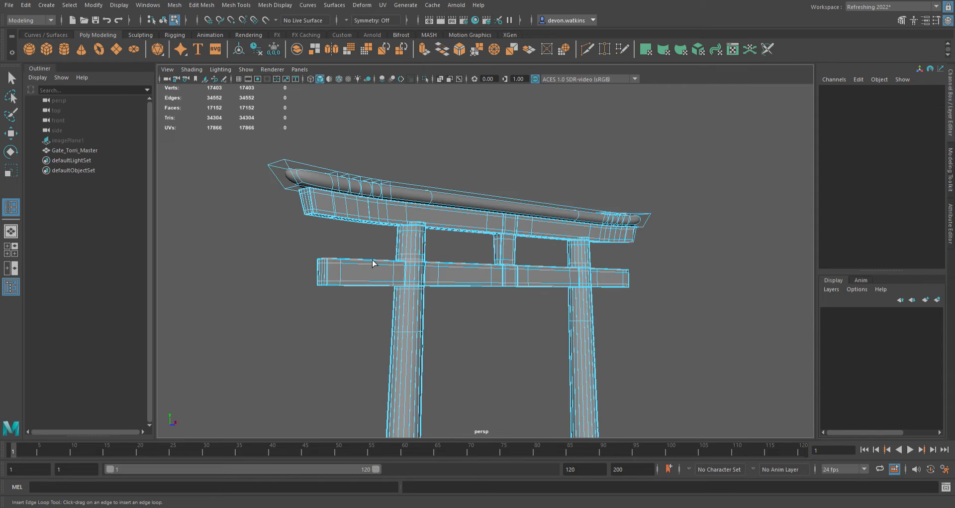
middle_click_drag(329, 253, 465, 299, "alt")
scroll(420, 277, "up", 6)
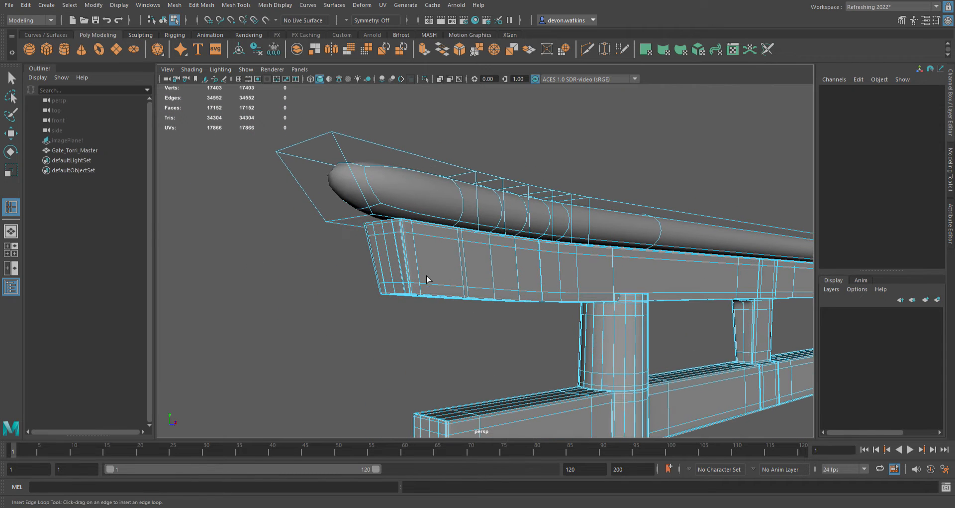
Insert supporting edge loops near the end, top and bottom edges of the uppermost roof beam, and preview the mesh smoothed.
key("1")
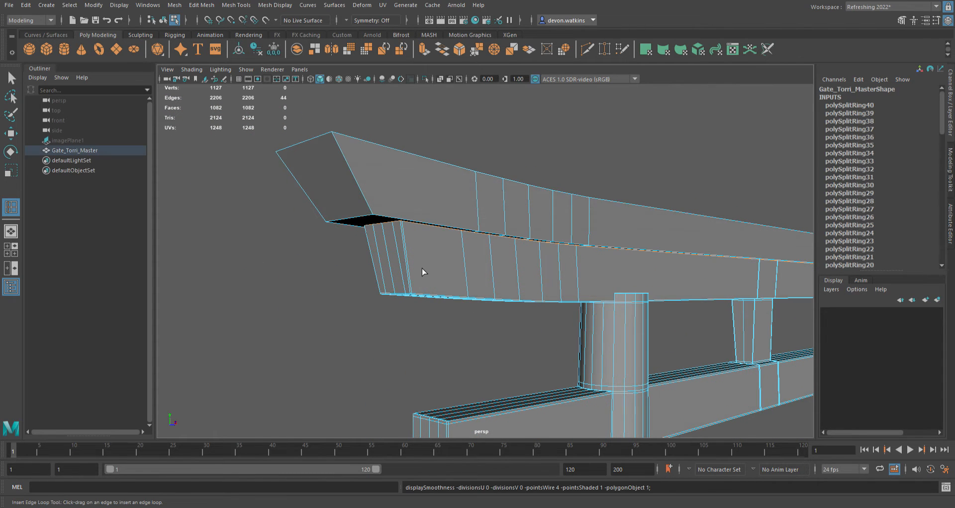
double_click(345, 140)
mouse_move(343, 136)
left_mouse_down()
mouse_move(345, 147)
mouse_move(336, 141)
left_mouse_up()
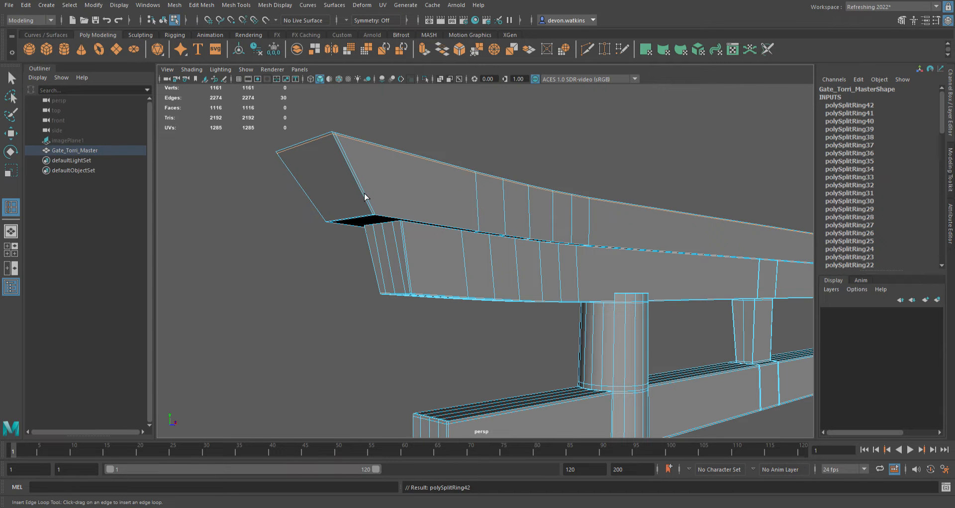
left_click_drag(371, 209, 376, 218)
left_click(376, 218)
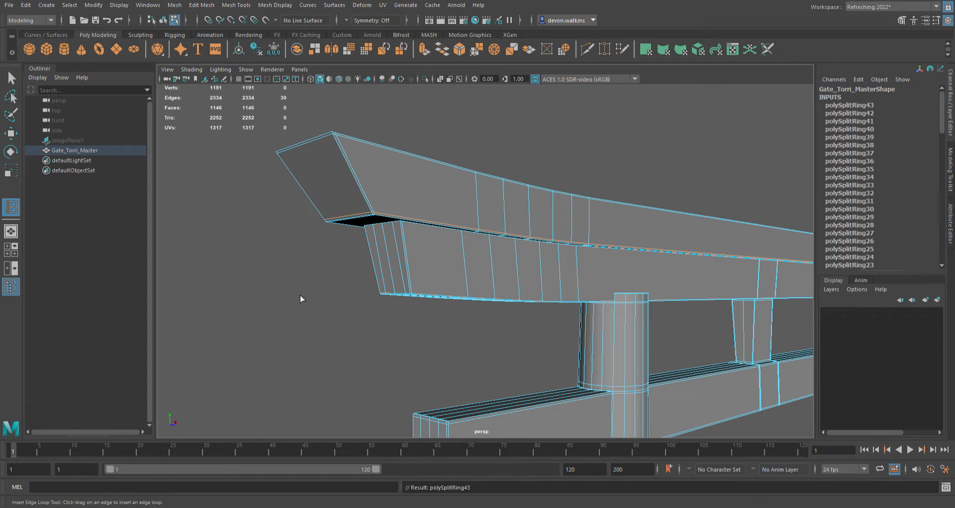
key("3")
left_click(325, 291)
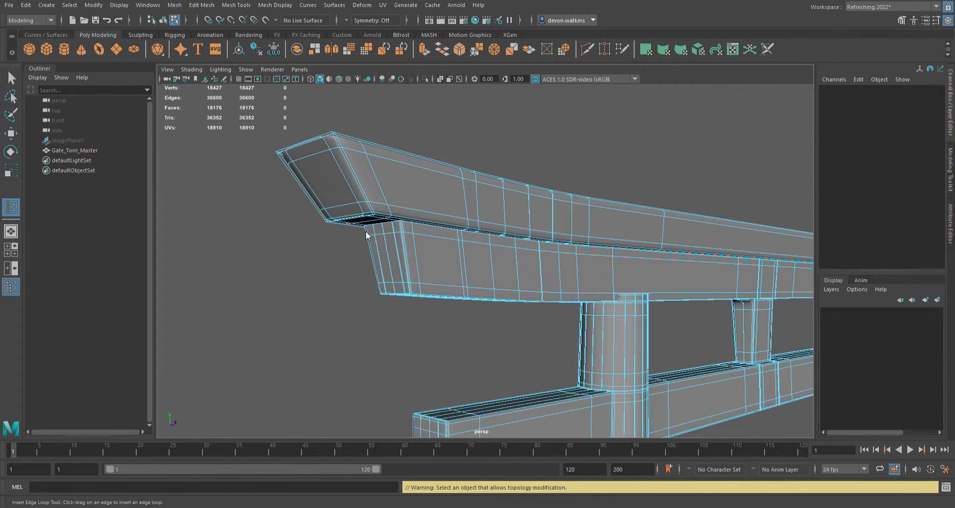
Deselect the gate and examine the smoothed end corner of the roof beam up close.
left_click(343, 283)
scroll(309, 277, "down", 5)
left_click_drag(310, 283, 435, 297, "alt")
left_click_drag(825, 241, 635, 245, "alt")
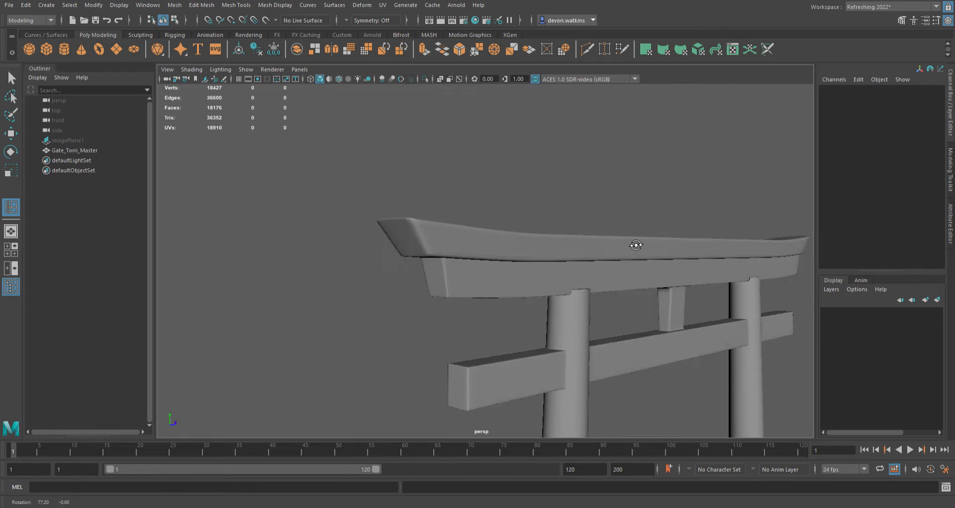
scroll(512, 243, "up", 10)
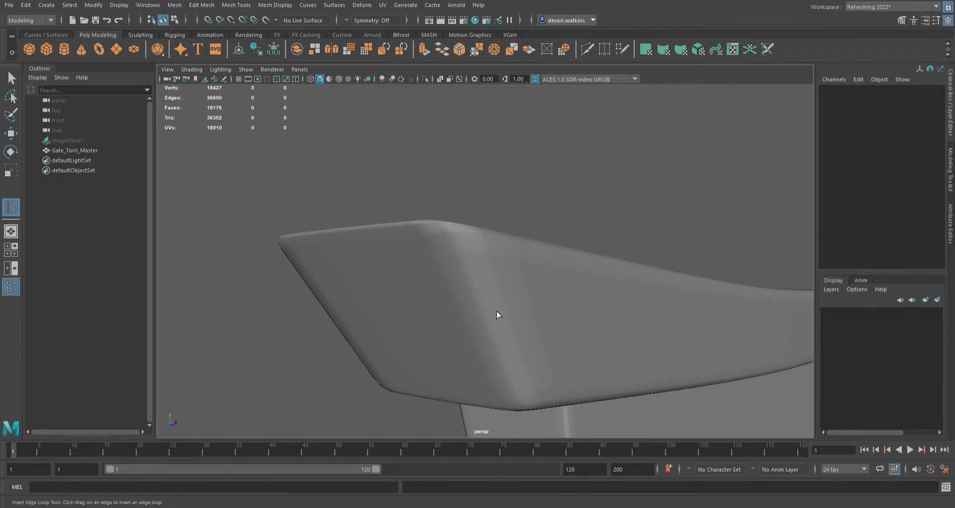
Try to slide the edge loop beside the roof beam's end corner along the beam, and undo the slide.
left_click(468, 292)
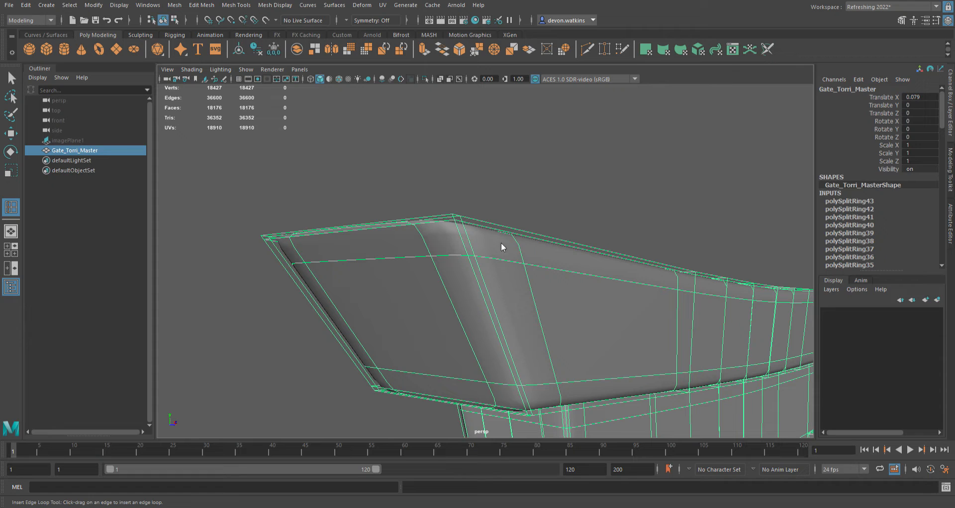
left_click(506, 218)
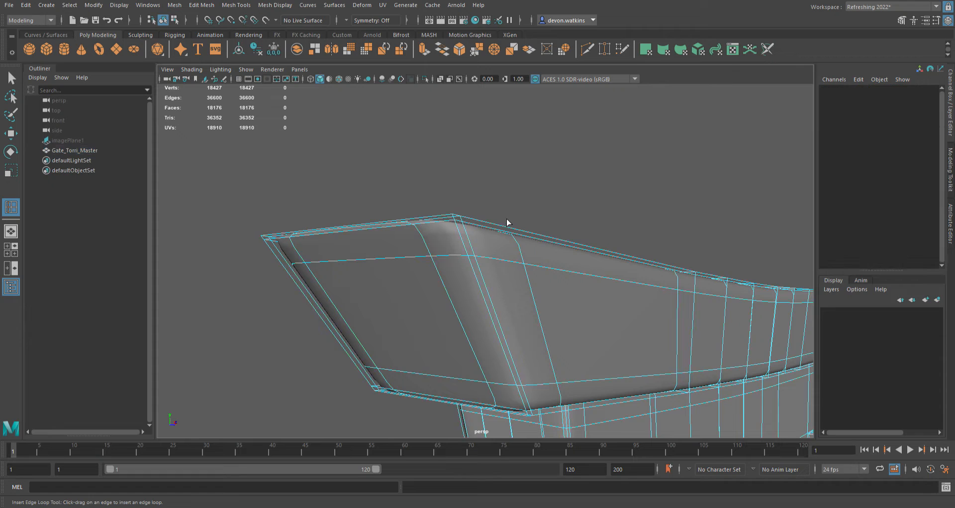
key("q")
double_click(541, 309)
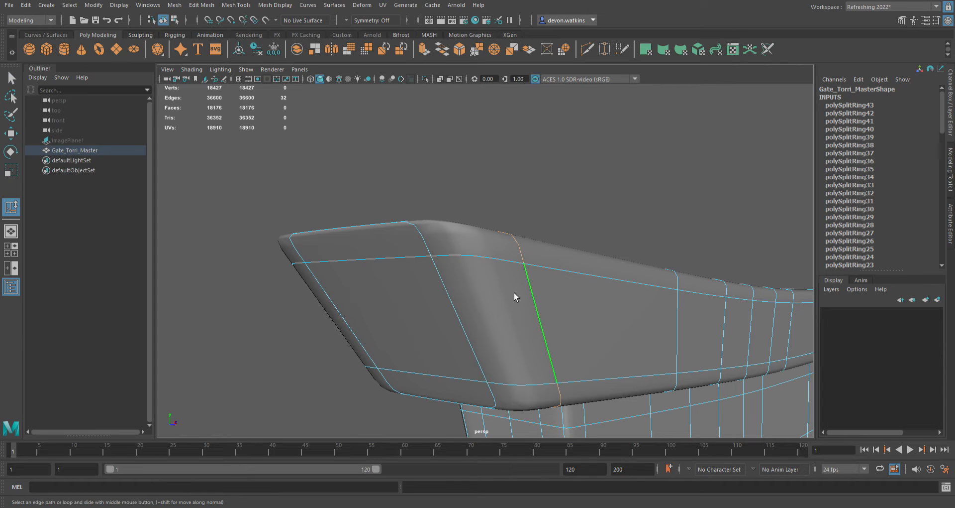
middle_click_drag(471, 201, 305, 182)
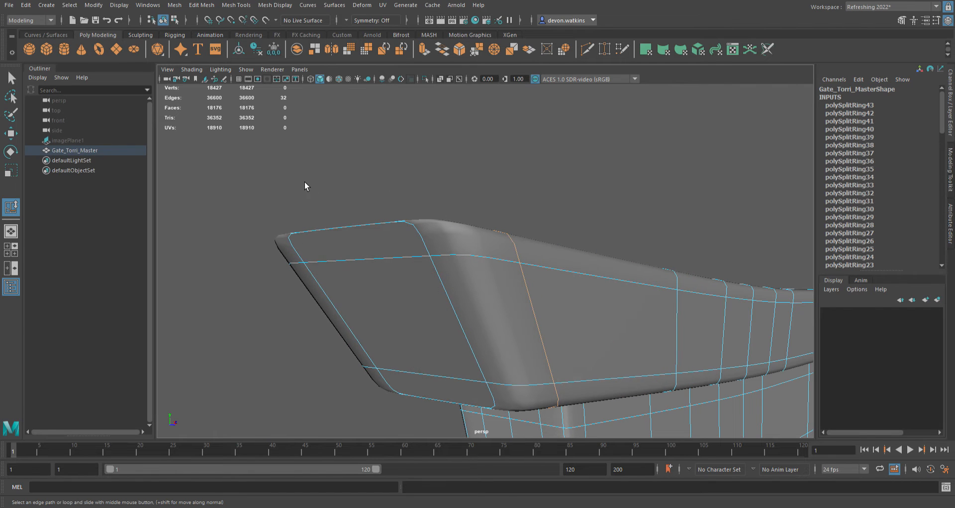
double_click(425, 248)
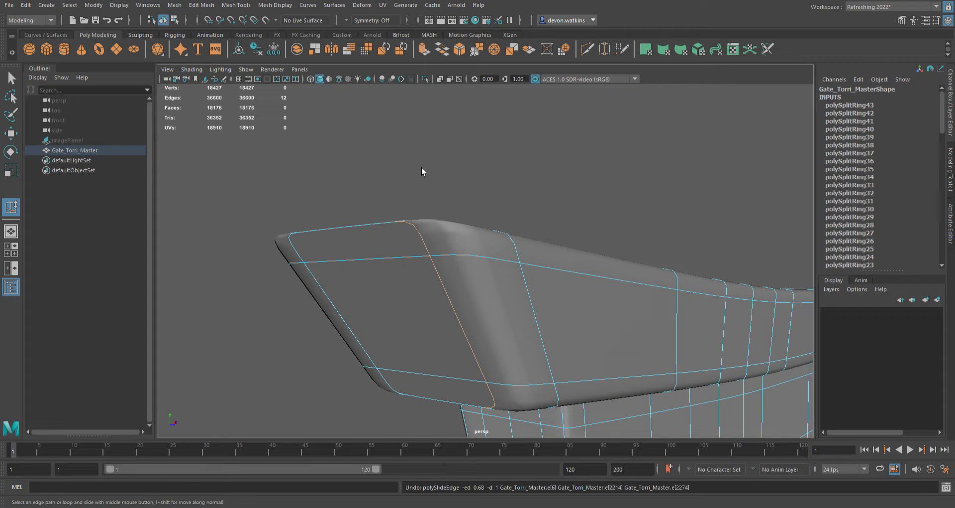
key("ctrl+z")
Return to object mode with nothing selected and examine the smoothed roof beam end up close and from a distance.
scroll(422, 167, "down", 5)
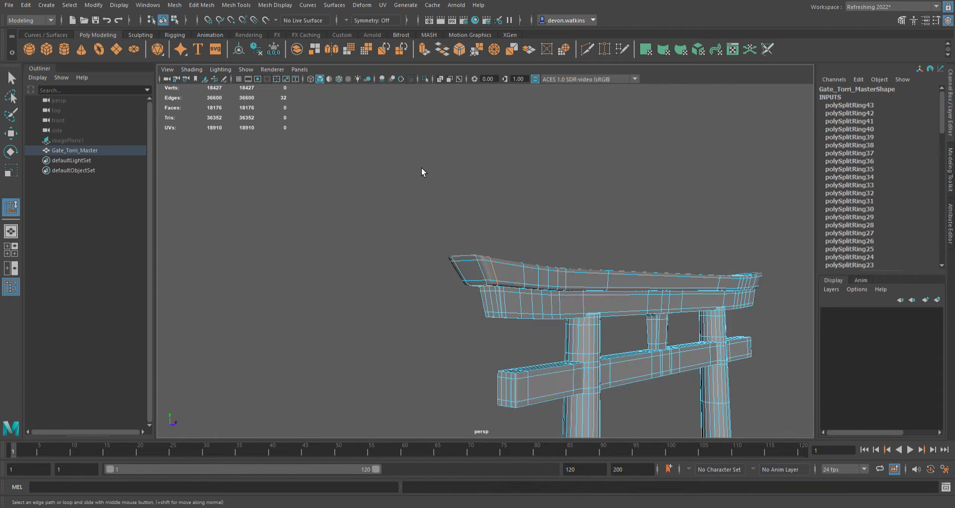
left_click_drag(521, 205, 473, 213, "alt")
left_click(436, 205)
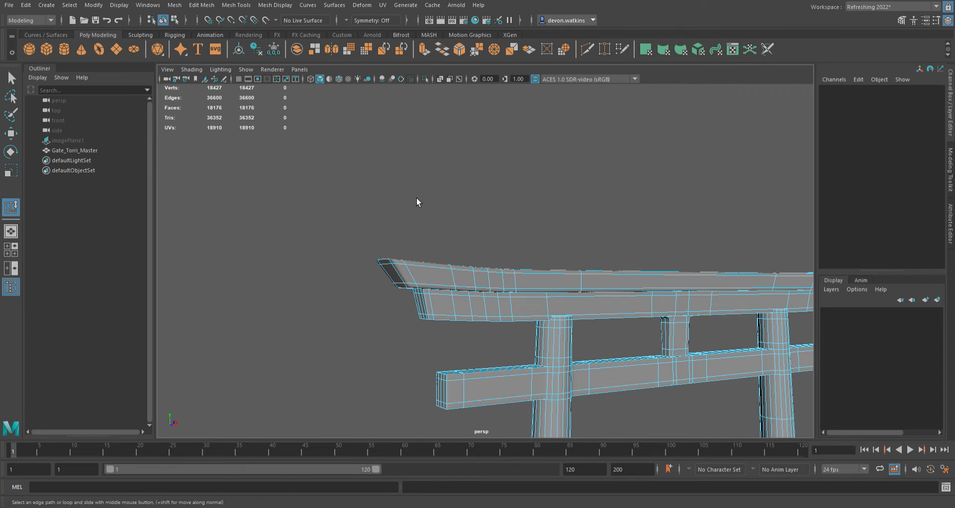
key("F8")
left_click(414, 205)
scroll(391, 229, "up", 5)
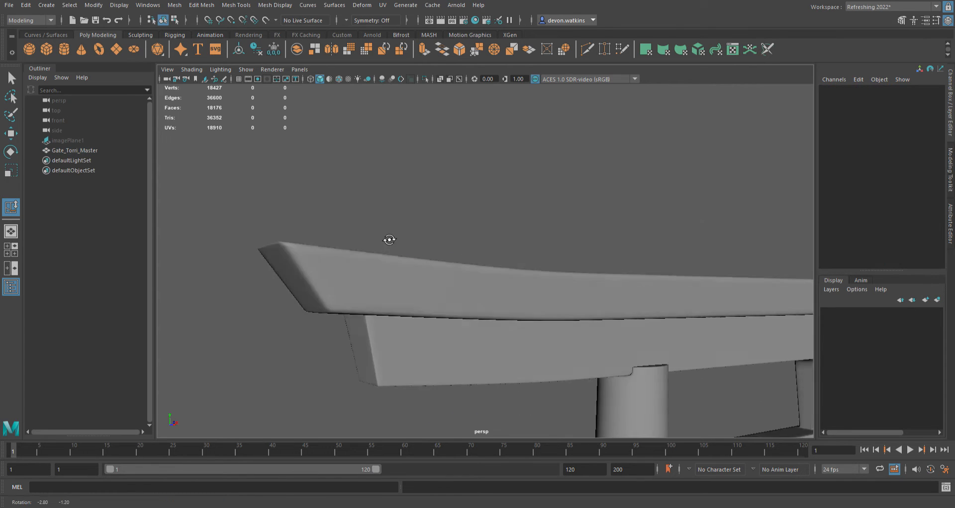
left_click_drag(389, 240, 427, 229, "alt")
scroll(426, 229, "down", 3)
middle_click_drag(493, 267, 390, 203, "alt")
left_click_drag(389, 203, 395, 234, "alt")
Show the gate unsmoothed and insert a supporting edge loop across the roof beam's end face and top, close to the front edge.
left_click(412, 245)
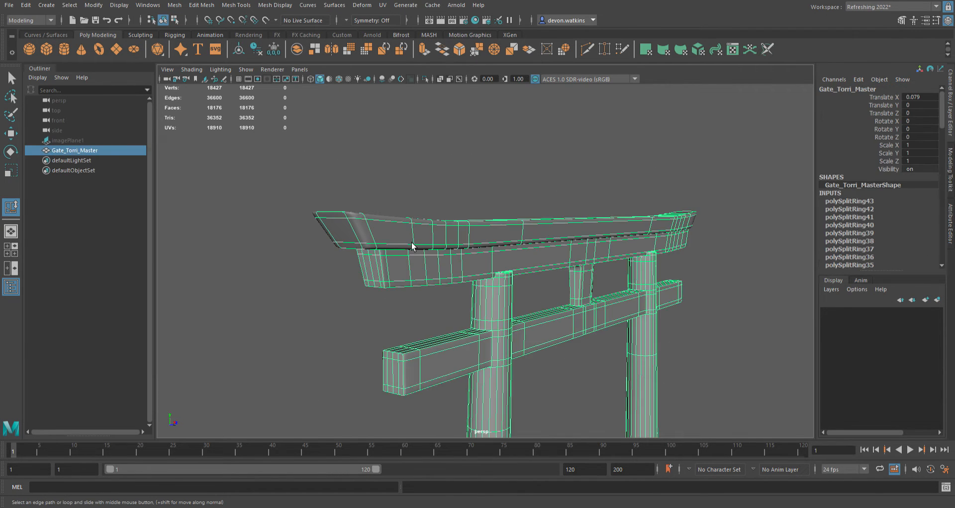
scroll(405, 244, "up", 3)
key("1")
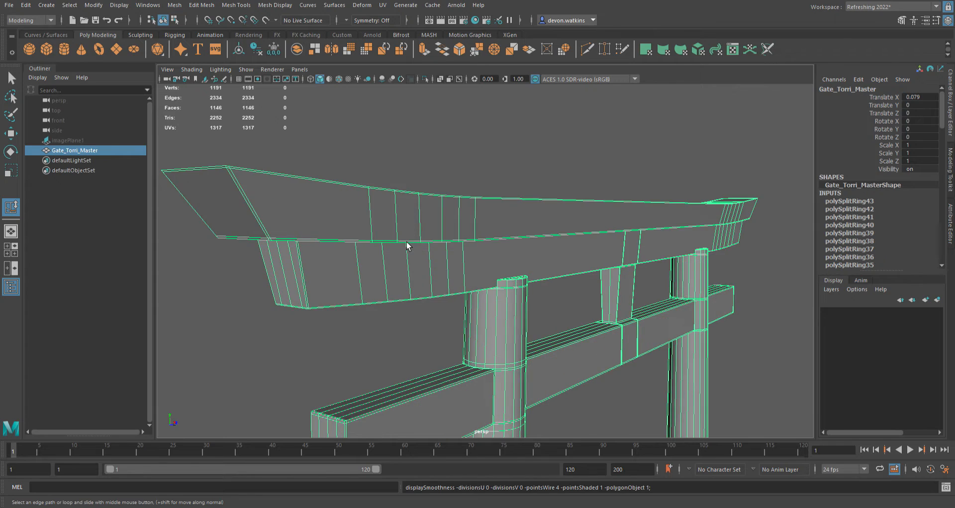
left_click_drag(406, 243, 343, 289, "alt")
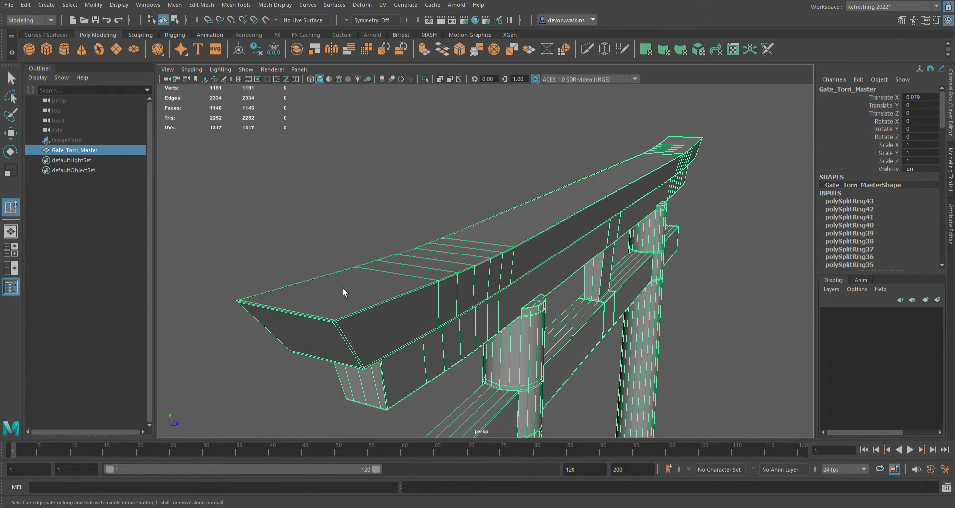
scroll(350, 333, "up", 3)
middle_click_drag(354, 333, 405, 284, "alt")
scroll(396, 277, "up", 3)
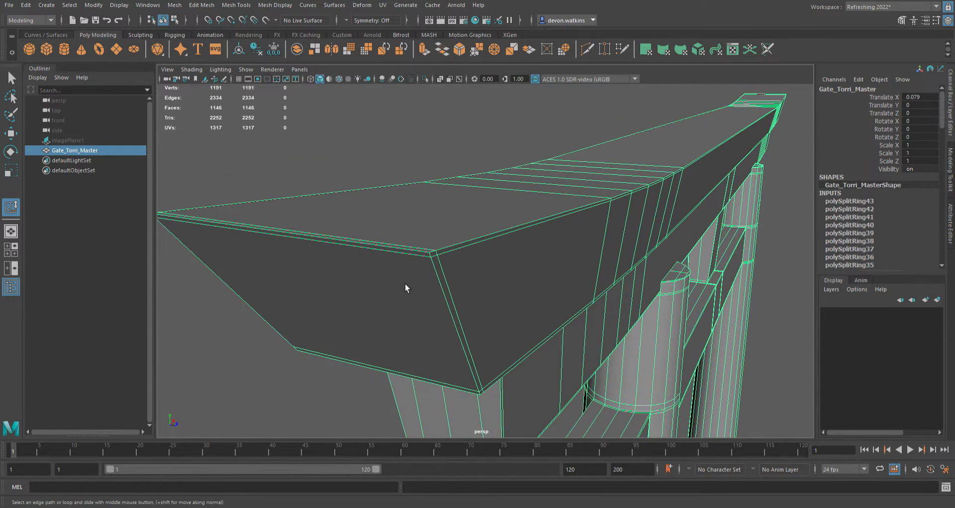
left_click_drag(403, 286, 511, 320, "alt")
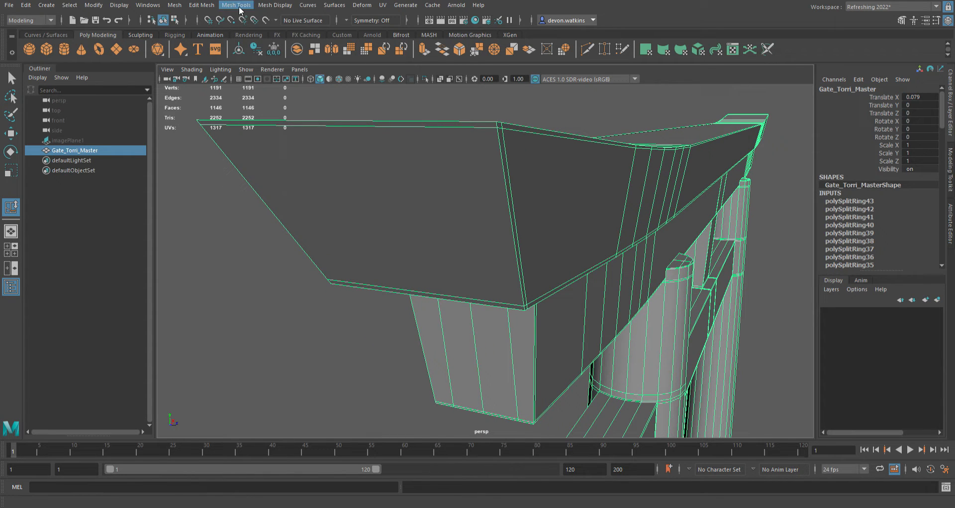
left_click(281, 80)
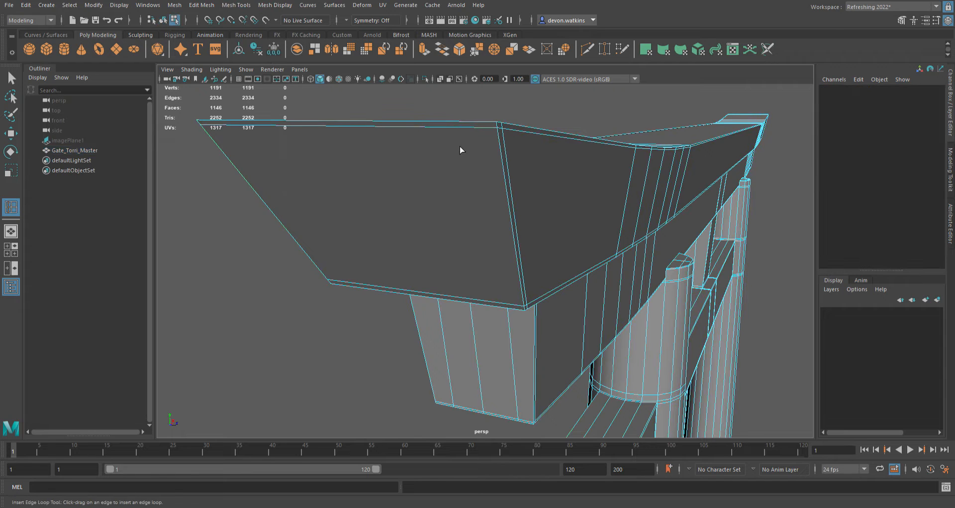
left_click_drag(475, 130, 499, 134)
Insert a matching supporting edge loop close to the opposite long side of the roof beam, and preview the gate smoothed.
left_click_drag(423, 178, 442, 189, "alt")
left_click_drag(656, 207, 470, 202, "alt")
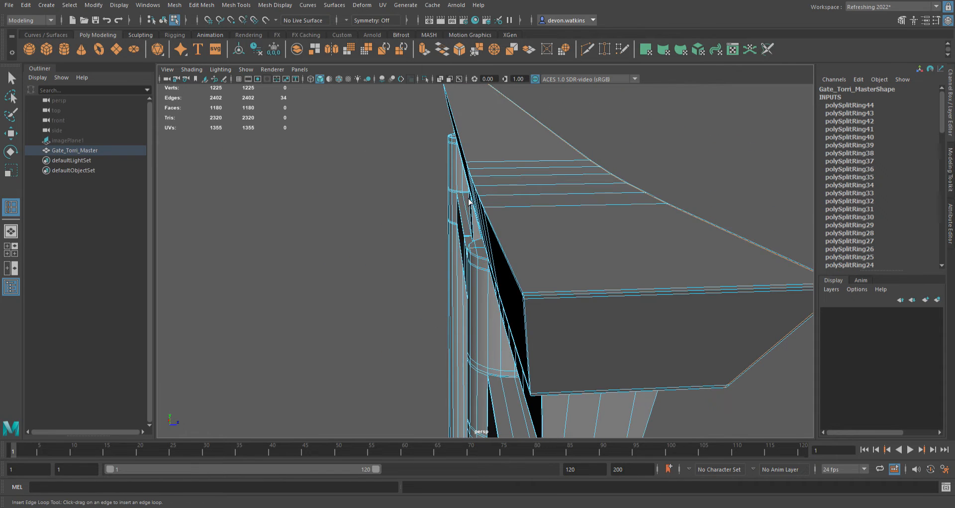
left_click_drag(560, 299, 533, 300)
left_click_drag(612, 253, 482, 272, "alt")
key("3")
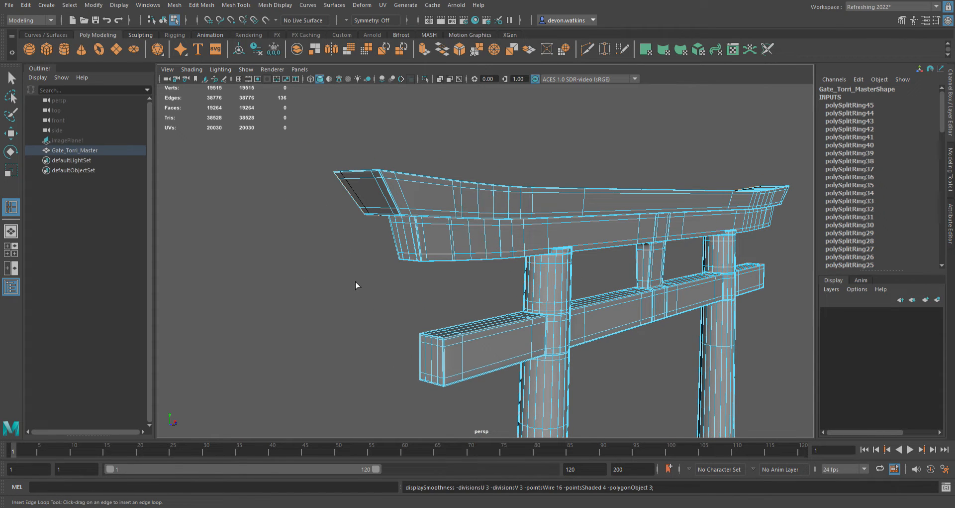
Insert supporting edge loops beside the end corners of the roof beam and the beam beneath on the gate's other side, and preview the mesh smoothed.
key("1")
scroll(384, 261, "up", 5)
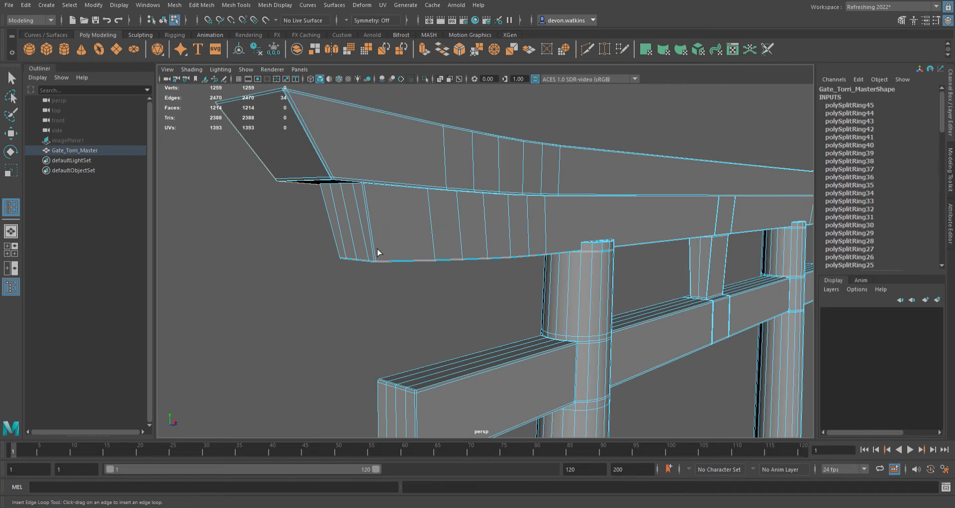
left_click_drag(312, 213, 374, 190, "alt")
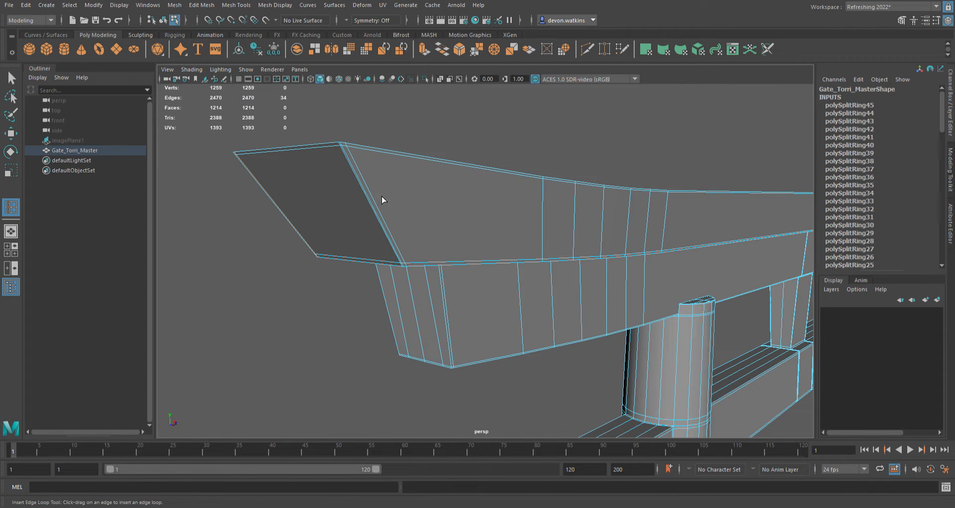
left_click_drag(454, 314, 607, 318, "alt")
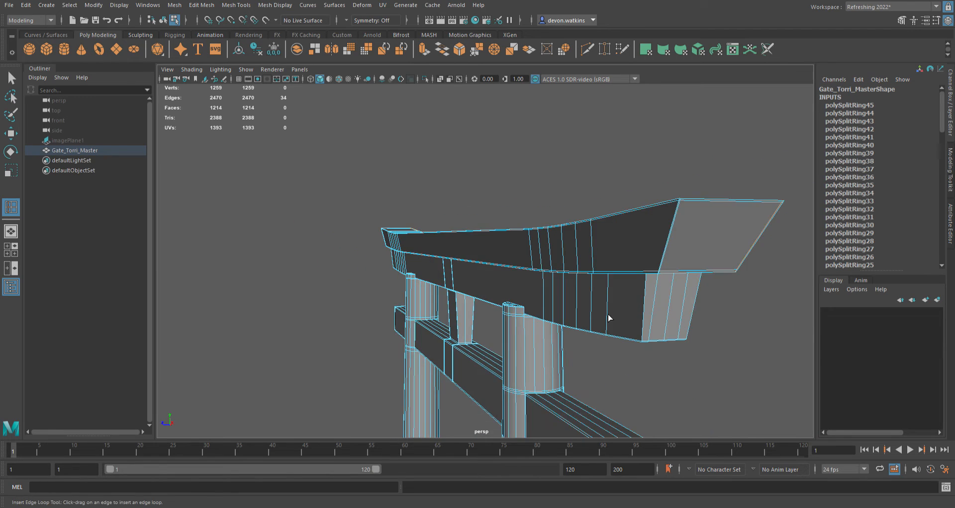
middle_click_drag(607, 318, 494, 308, "alt")
left_click_drag(494, 308, 551, 310, "alt")
middle_click_drag(554, 310, 372, 324, "alt")
right_click_drag(529, 281, 522, 382, "alt")
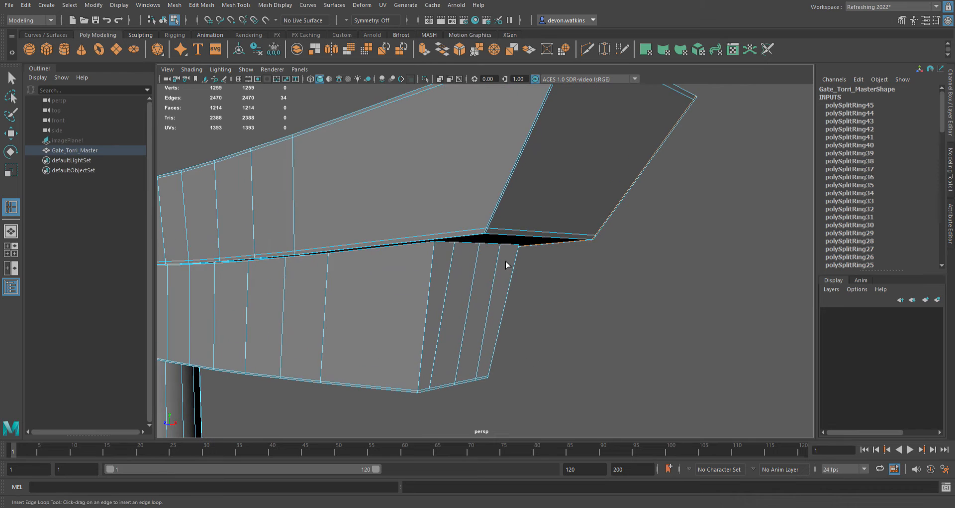
scroll(506, 262, "up", 3)
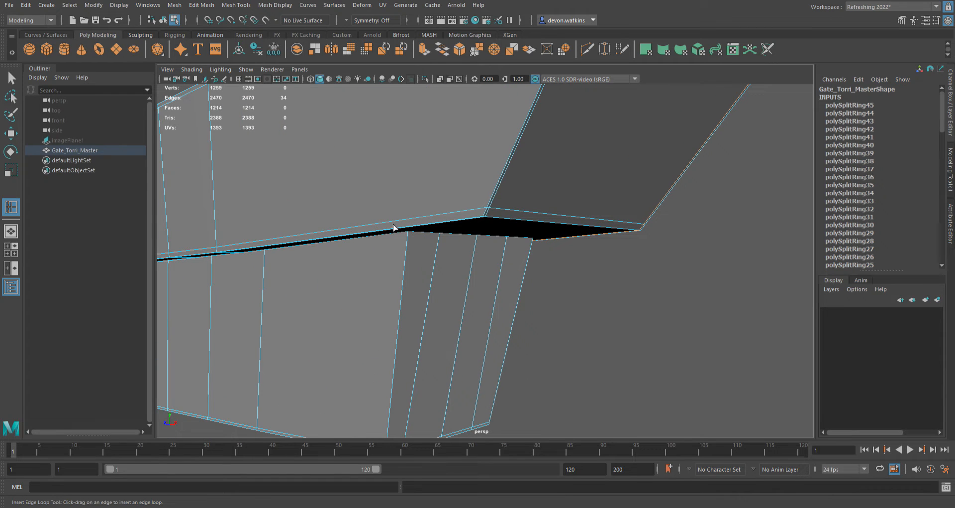
scroll(397, 226, "down", 4)
left_click_drag(477, 250, 485, 250)
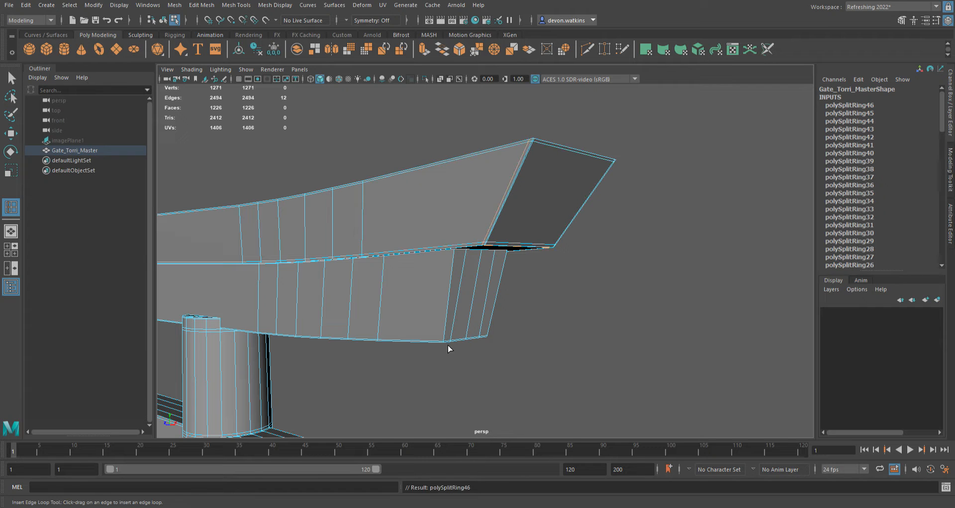
left_click_drag(444, 342, 446, 343)
key("3")
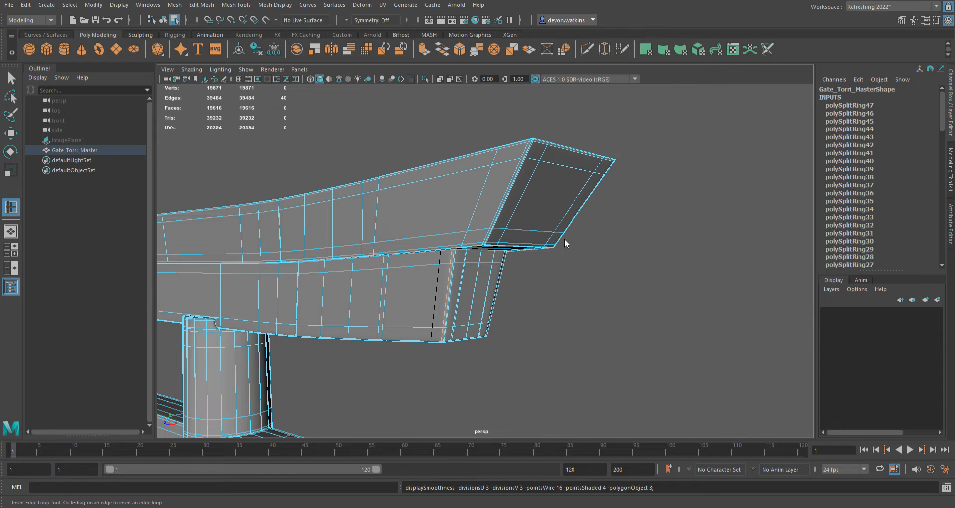
View the whole smoothed gate from the front, comparing it deselected and selected.
left_click(566, 351)
scroll(527, 339, "down", 10)
left_click_drag(369, 329, 417, 330, "alt")
scroll(413, 333, "down", 5)
middle_click_drag(466, 343, 482, 316, "alt")
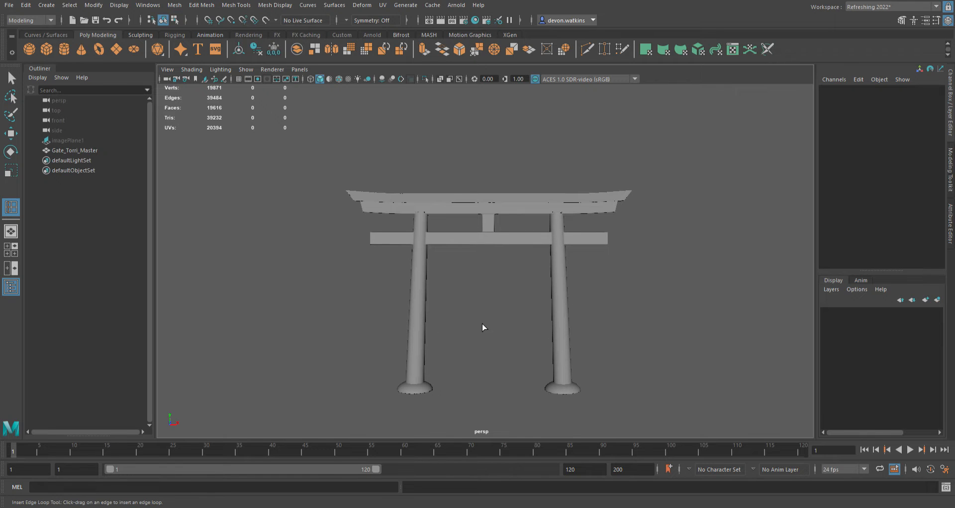
left_click(423, 264)
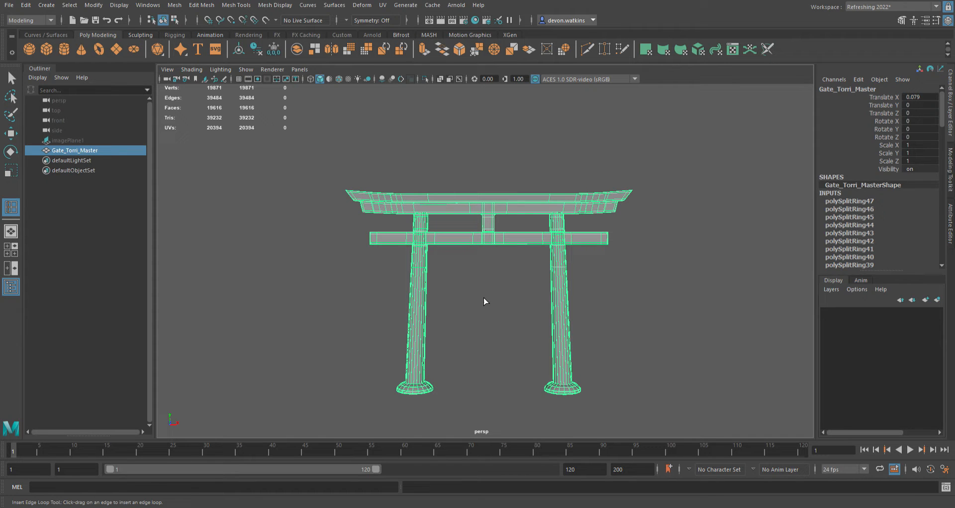
left_click(419, 181)
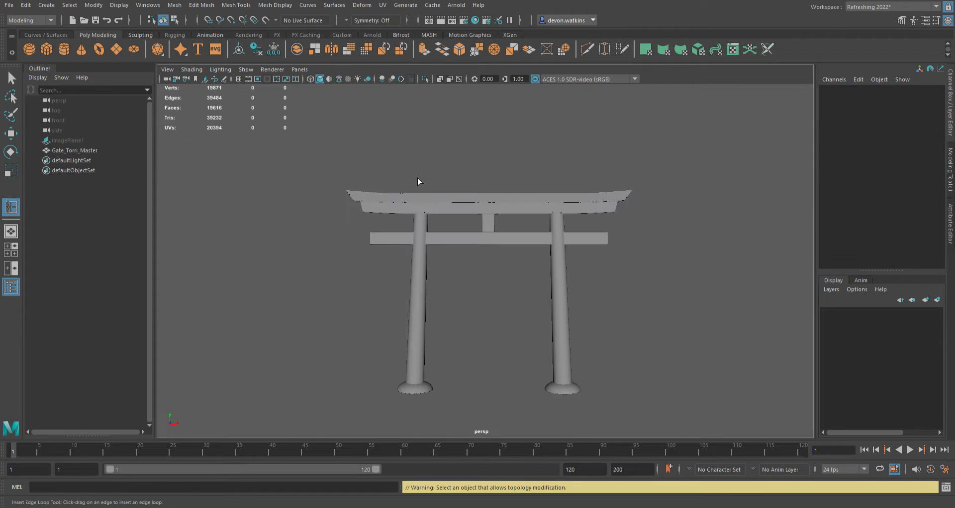
Display wireframe on the shaded gate and examine the edge flow across its beams and posts.
left_click(341, 80)
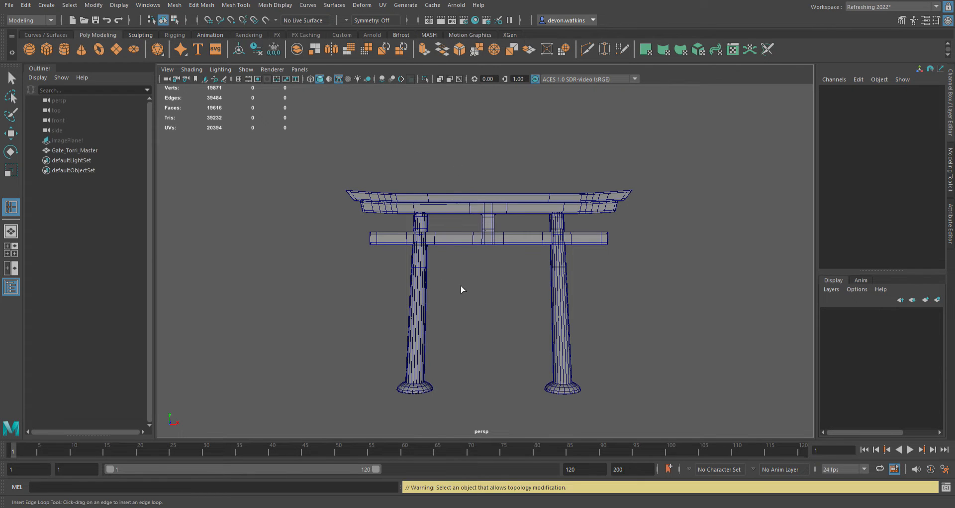
left_click_drag(461, 288, 558, 287, "alt")
scroll(475, 271, "up", 6)
middle_click_drag(557, 288, 522, 234, "alt")
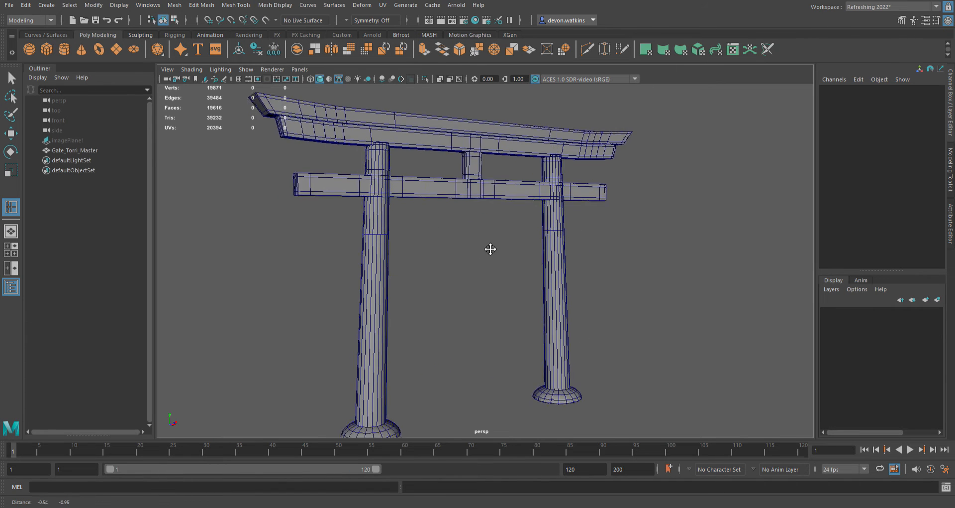
scroll(520, 235, "down", 3)
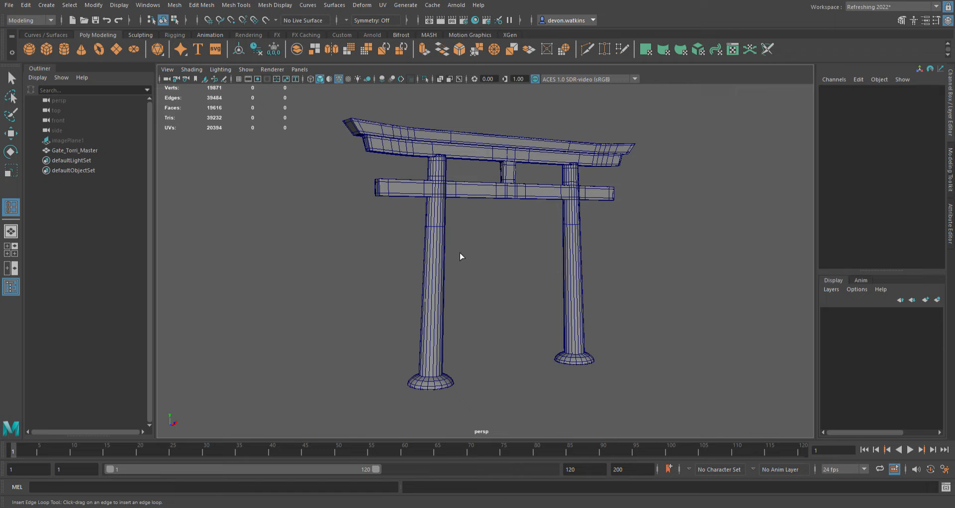
left_click_drag(492, 293, 468, 317, "alt")
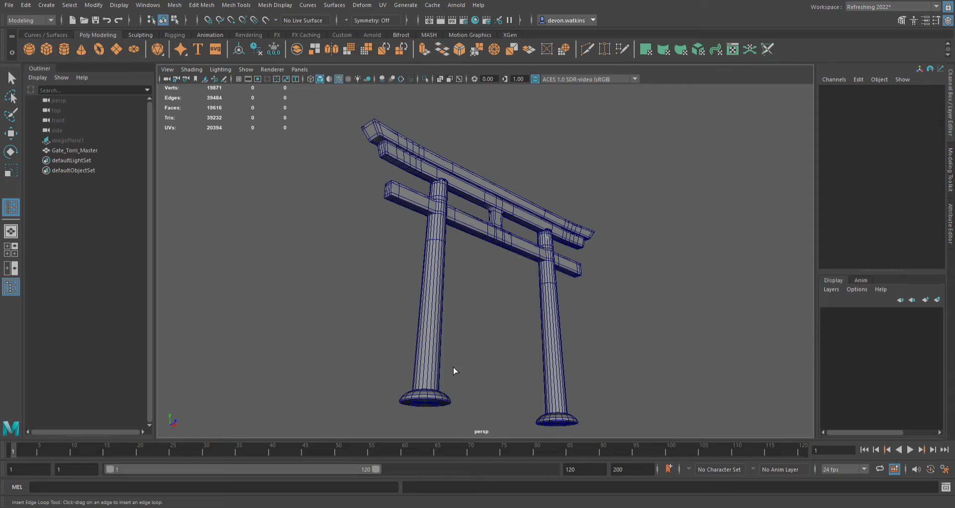
Examine the post bases up close and the topology of their circular undersides from below.
left_click_drag(453, 367, 442, 382, "alt")
scroll(445, 363, "up", 5)
middle_click_drag(442, 382, 444, 357, "alt")
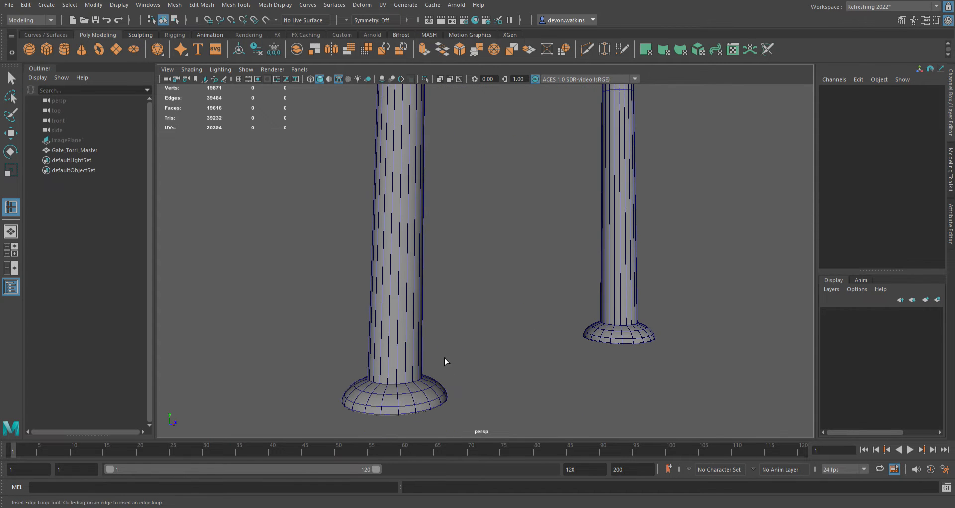
left_click_drag(429, 413, 428, 343, "alt")
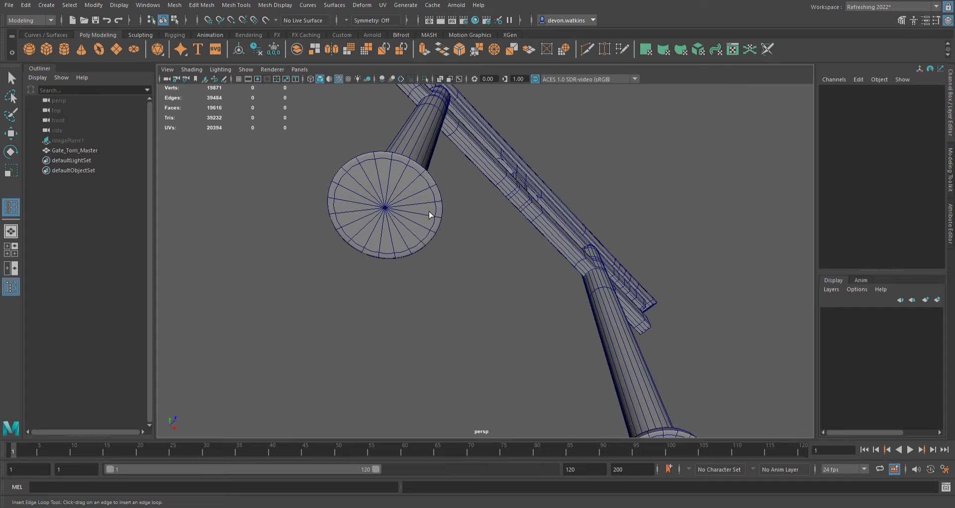
scroll(378, 199, "down", 4)
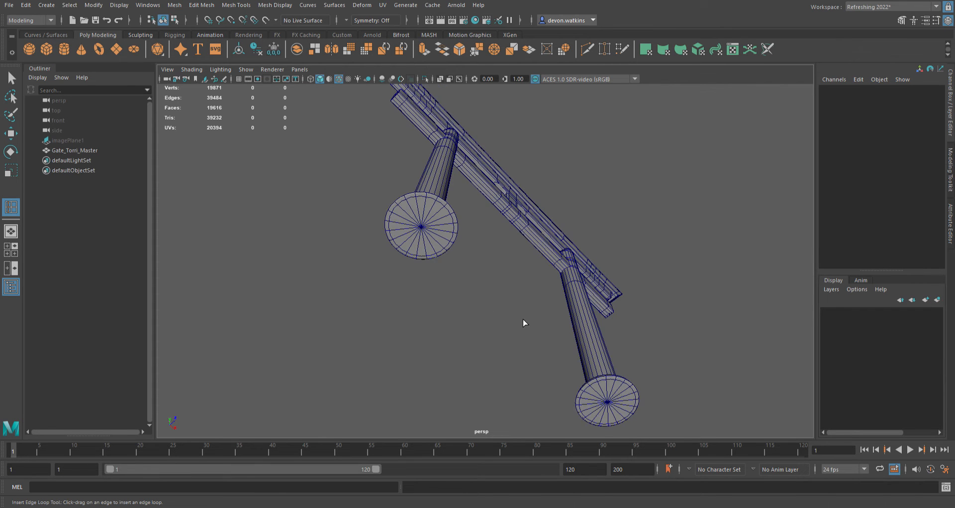
left_click_drag(524, 321, 363, 333, "alt")
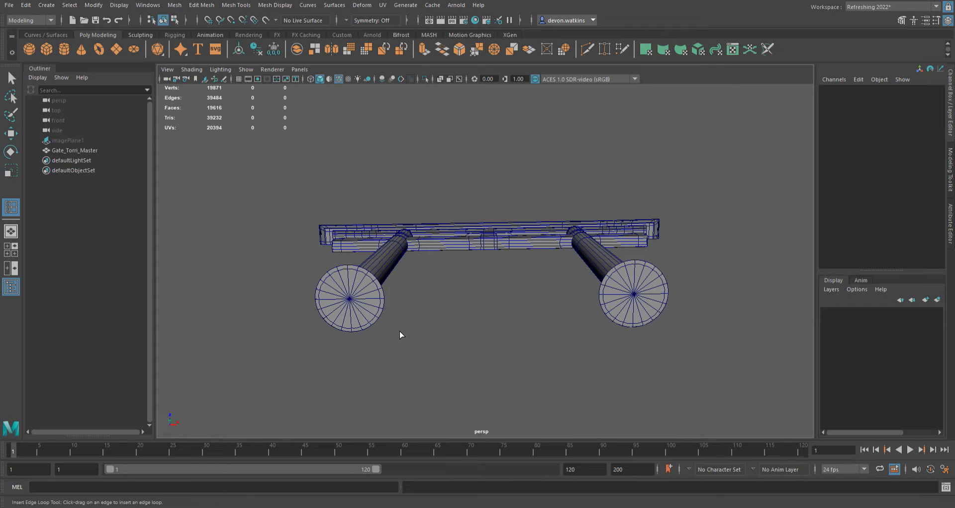
left_click_drag(393, 315, 431, 330, "alt")
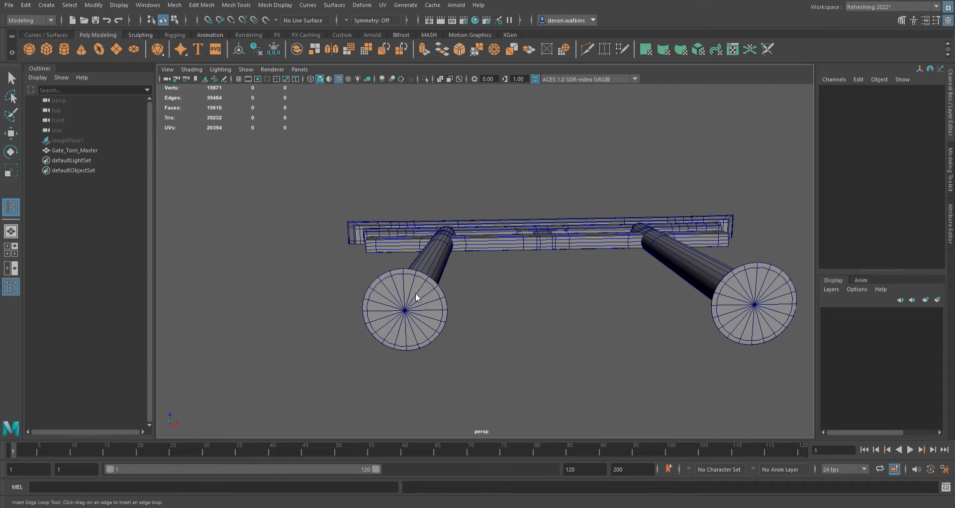
Bring one post base's circular underside into close view and turn off the gate's smooth preview.
left_click(420, 224)
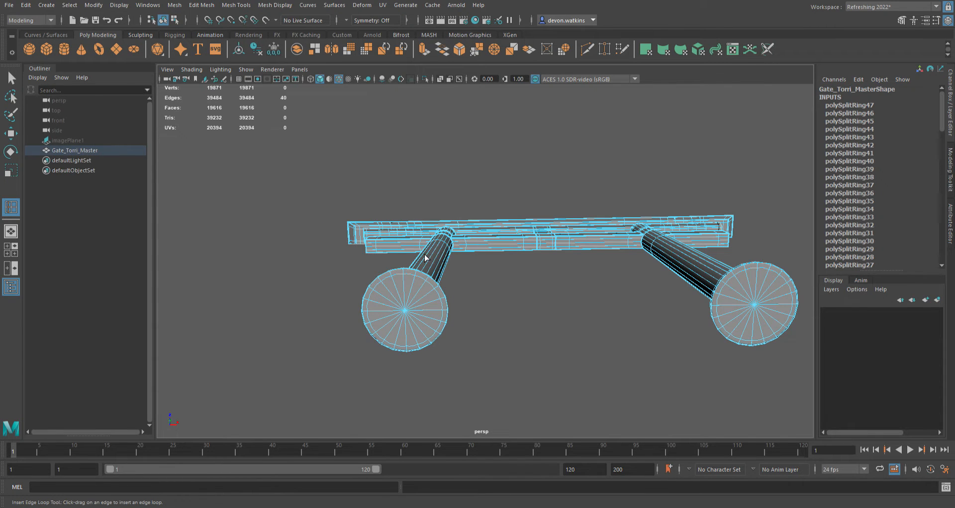
key("q")
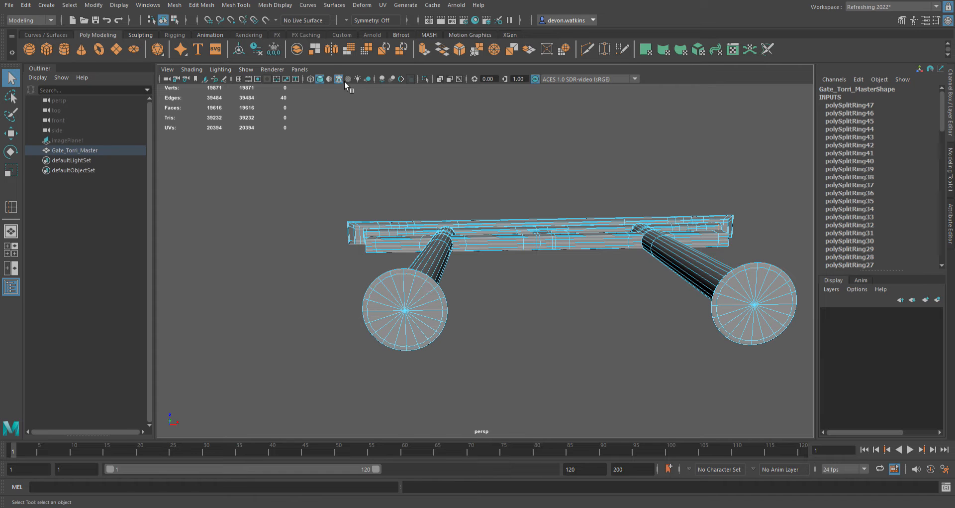
middle_click_drag(423, 326, 491, 286, "alt")
scroll(491, 264, "up", 3)
scroll(491, 286, "up", 2)
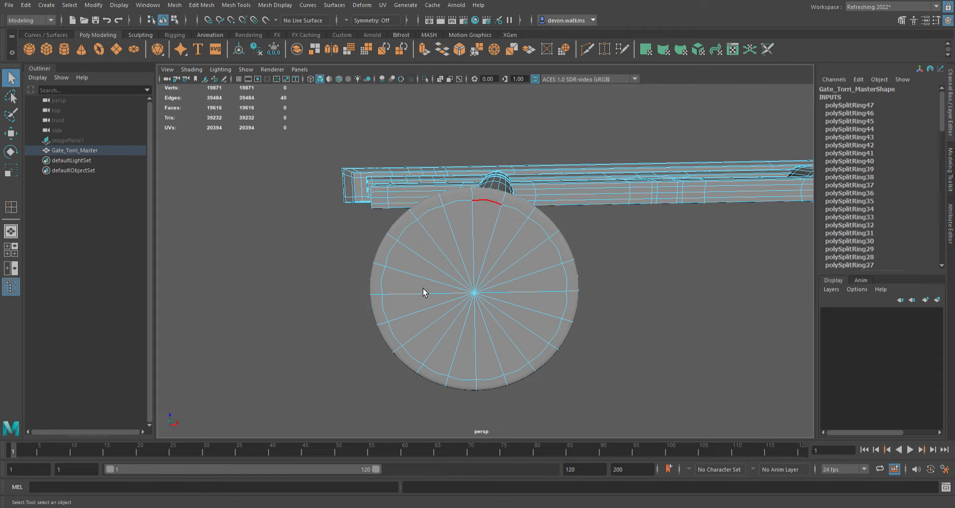
key("1")
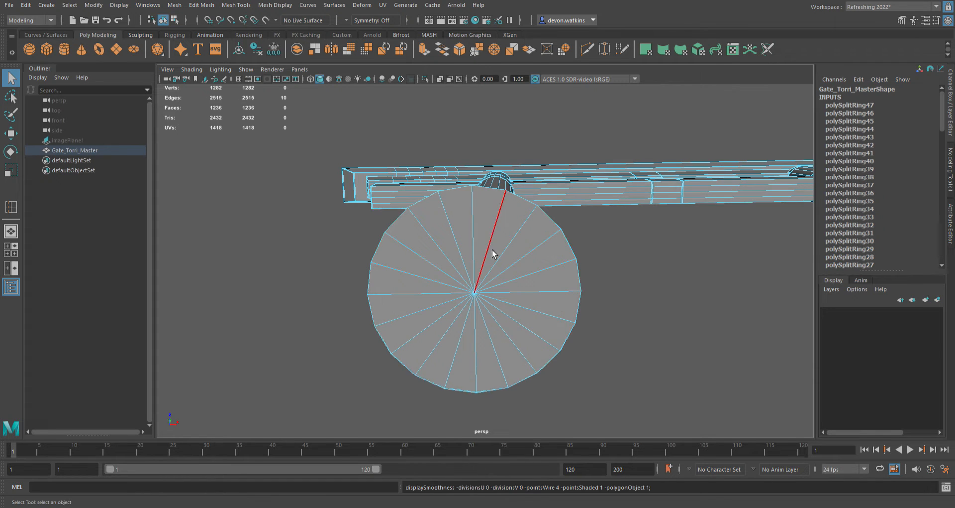
Delete every other spoke edge on the post base's circular underside.
left_click(434, 240, "shift")
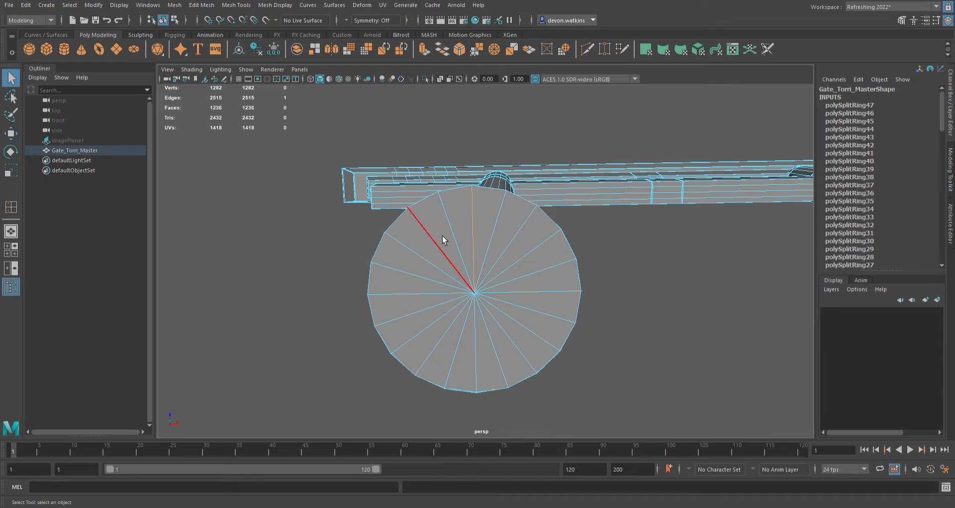
left_click(408, 280, "shift")
left_click(417, 325, "shift")
left_click(434, 348, "shift")
left_click(479, 361, "shift")
left_click(521, 353, "shift")
left_click(546, 314, "shift")
left_click(551, 269, "shift")
left_click(530, 229, "shift")
key("Delete")
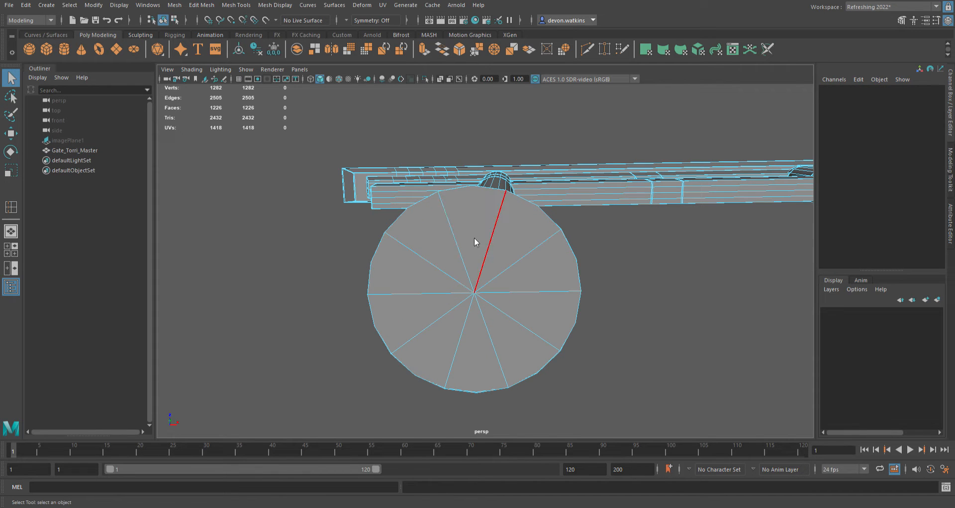
Compare the thinned-out underside of the post base unsmoothed and smoothed, with its vertices displayed.
right_click_drag(474, 237, 440, 240)
left_click_drag(465, 243, 459, 260, "alt")
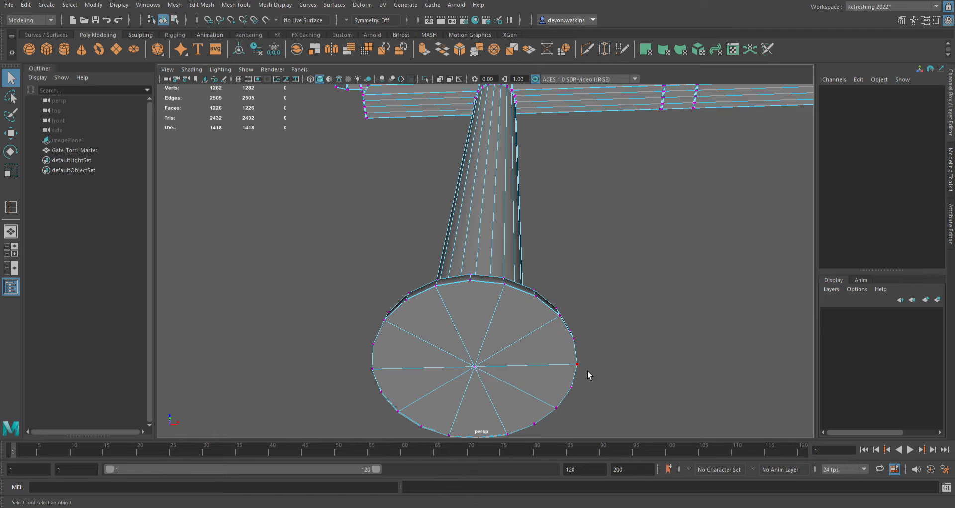
key("1")
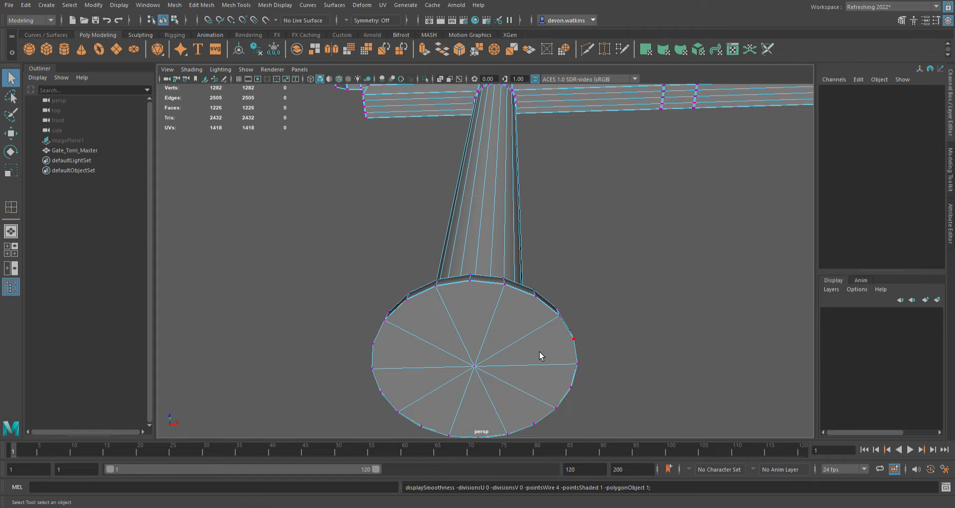
key("3")
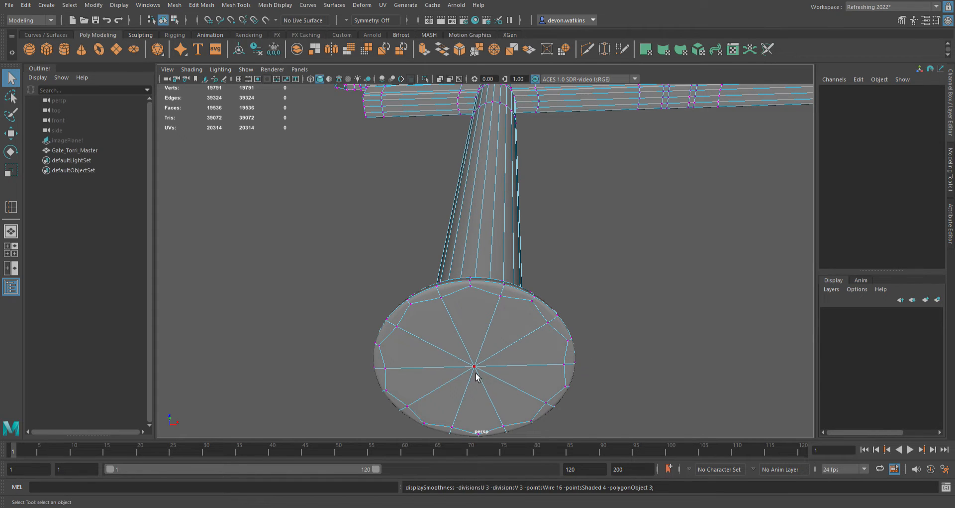
Try inserting an edge loop around the side of the post base, and undo it.
left_click(10, 211)
left_click(486, 283)
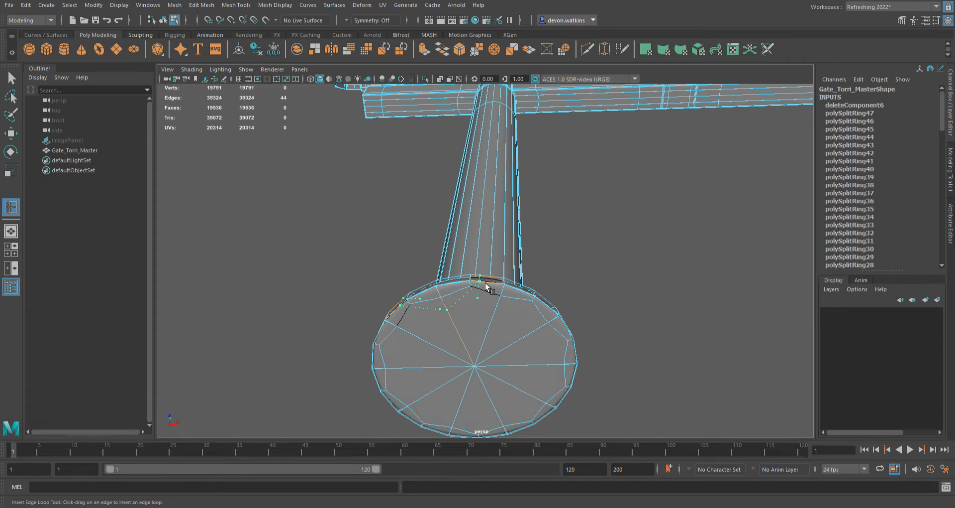
left_click_drag(356, 360, 384, 408, "alt")
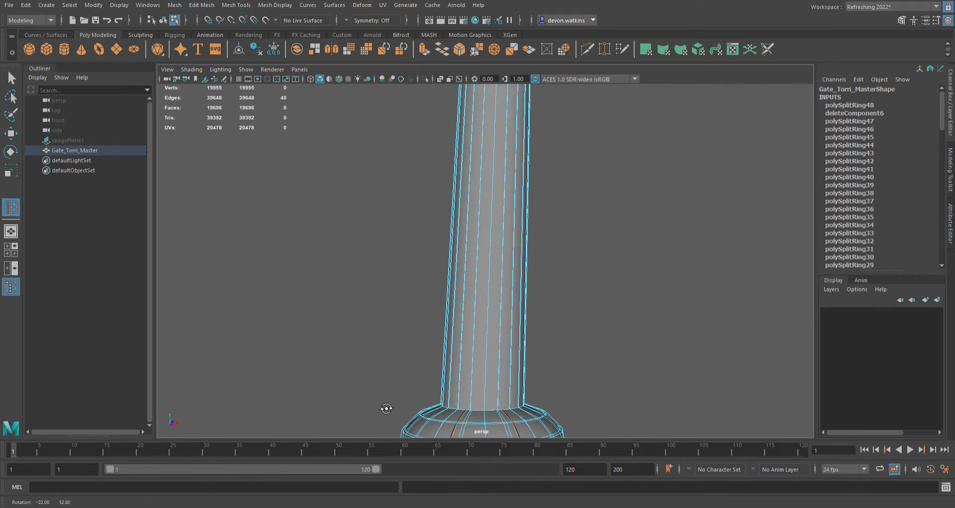
key("ctrl+z")
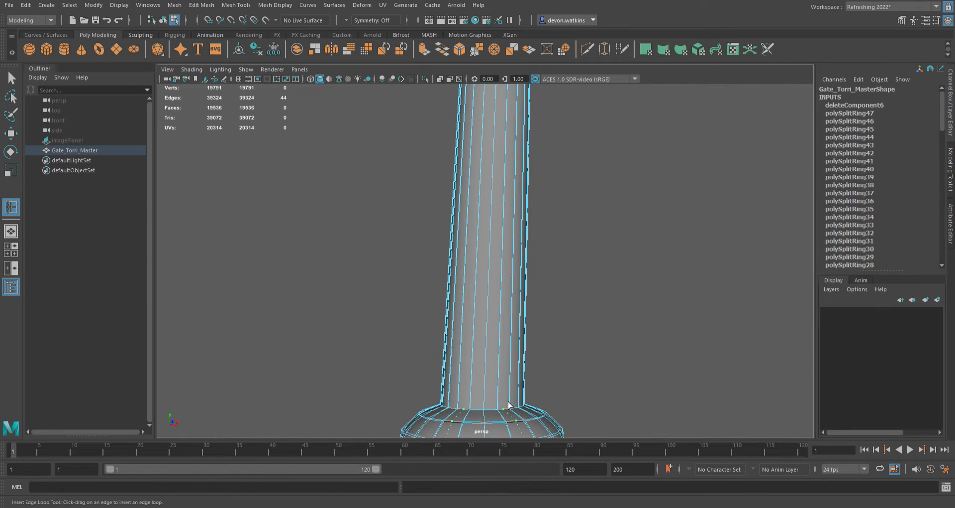
Examine the edge flow around the post base and up the post to the beams.
left_click_drag(509, 404, 495, 327, "alt")
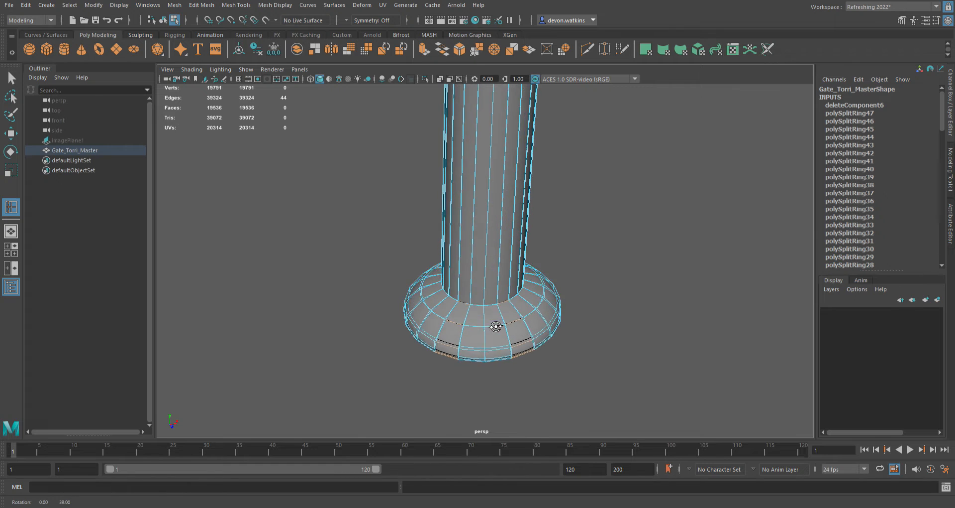
scroll(493, 324, "up", 6)
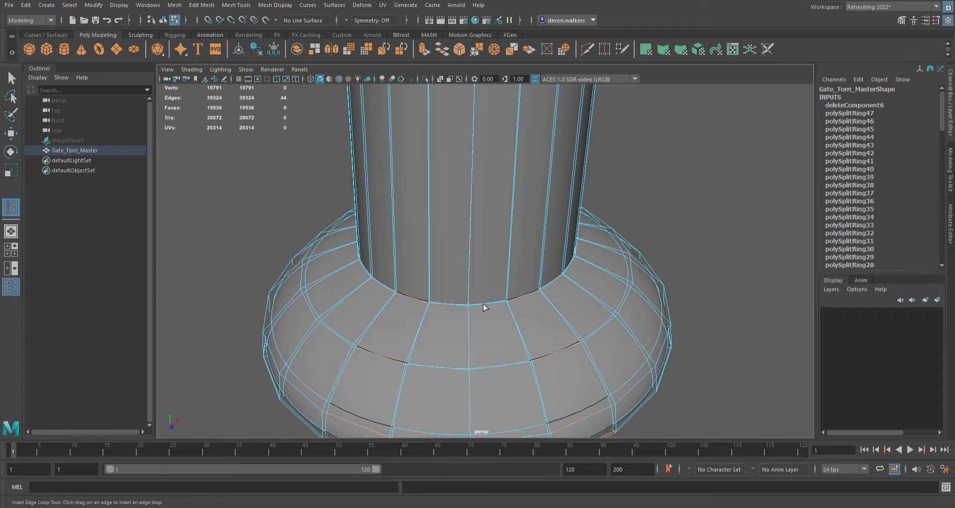
scroll(485, 309, "down", 6)
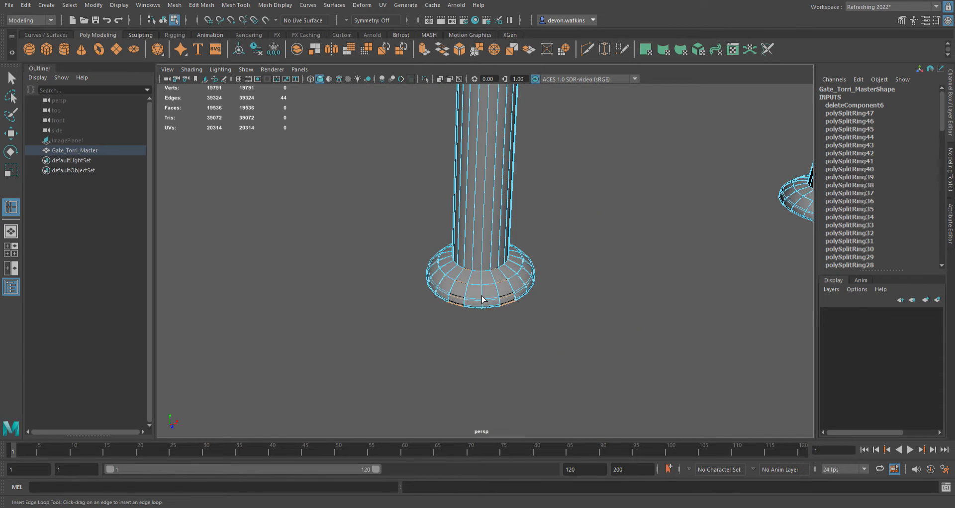
middle_click_drag(513, 152, 511, 378, "alt")
scroll(494, 294, "down", 3)
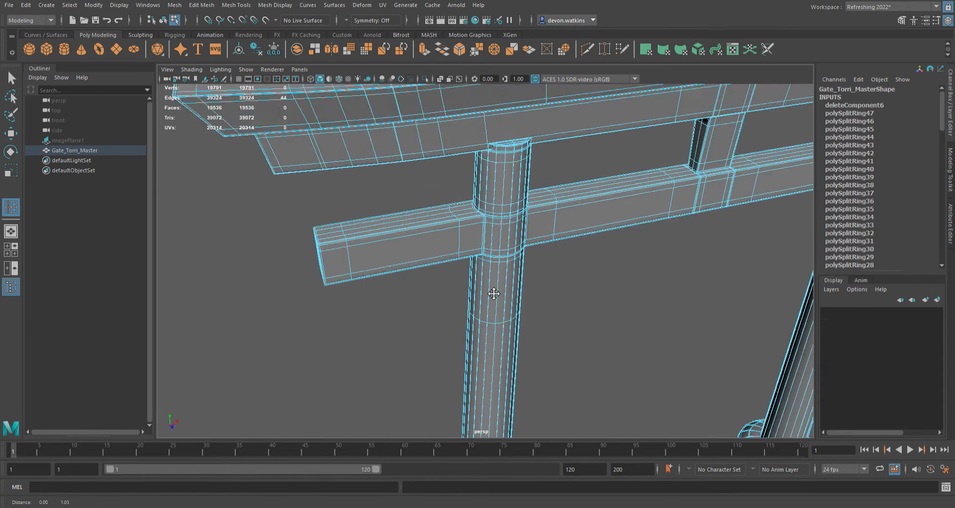
middle_click_drag(492, 292, 499, 132, "alt")
scroll(482, 219, "up", 5)
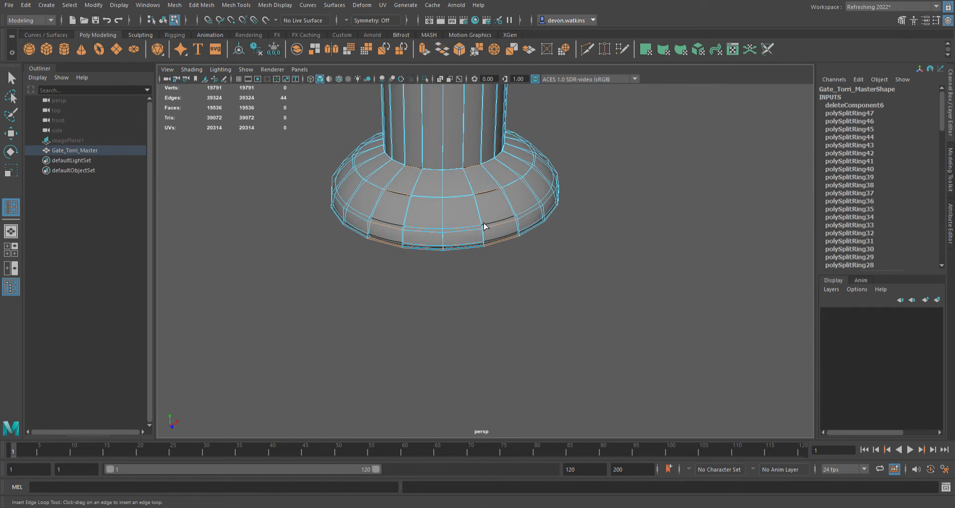
middle_click_drag(482, 219, 492, 266, "alt")
Undo the deletion of the spoke edges on the post base's underside.
key("q")
mouse_move(491, 264)
left_mouse_down("alt")
mouse_move(492, 301)
mouse_move(490, 247)
left_mouse_up("alt")
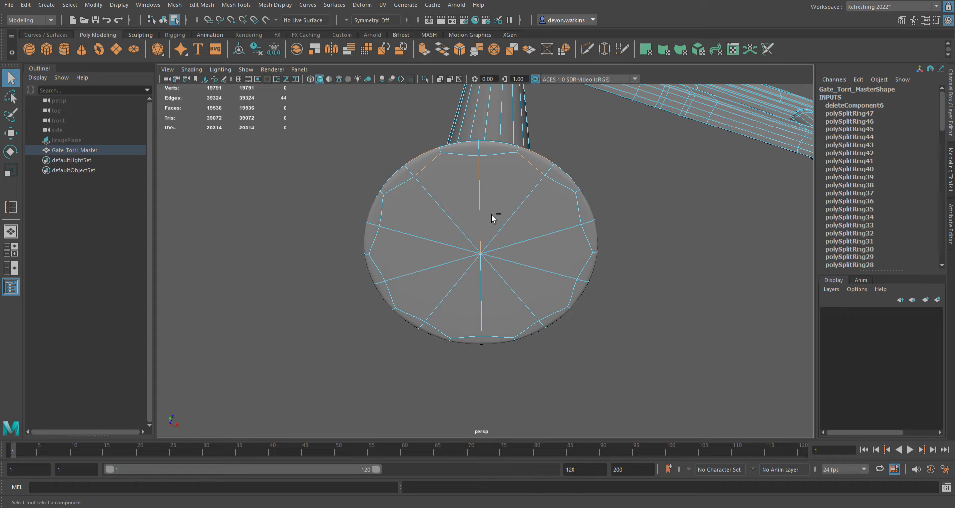
key("ctrl+z")
key("ctrl+z")
key("ctrl+z")
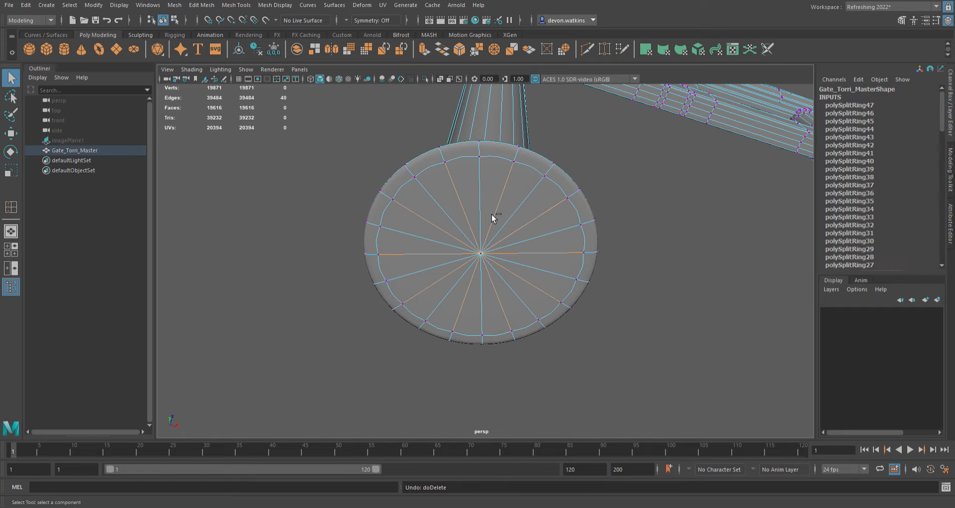
Inspect the post base with the gate in vertex-face component mode, and undo the mode change.
left_click_drag(492, 211, 497, 246, "alt")
scroll(494, 269, "up", 2)
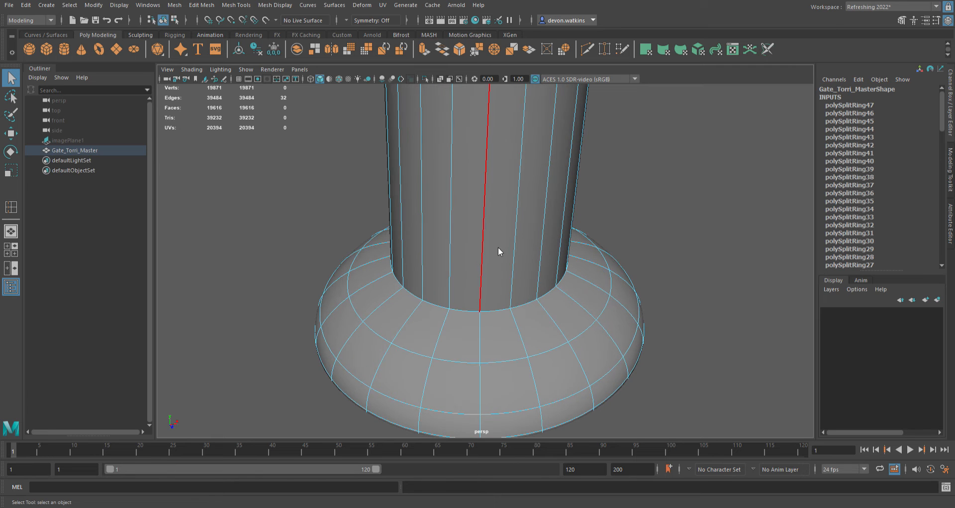
right_click_drag(498, 247, 478, 259)
scroll(497, 279, "down", 10)
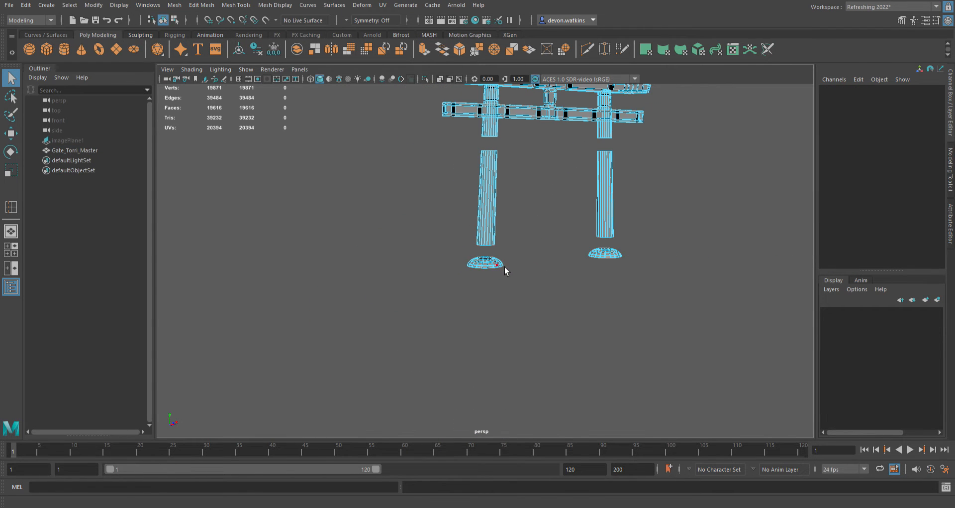
mouse_move(547, 219)
middle_mouse_down("alt")
mouse_move(542, 264)
mouse_move(539, 217)
middle_mouse_up("alt")
scroll(506, 261, "up", 10)
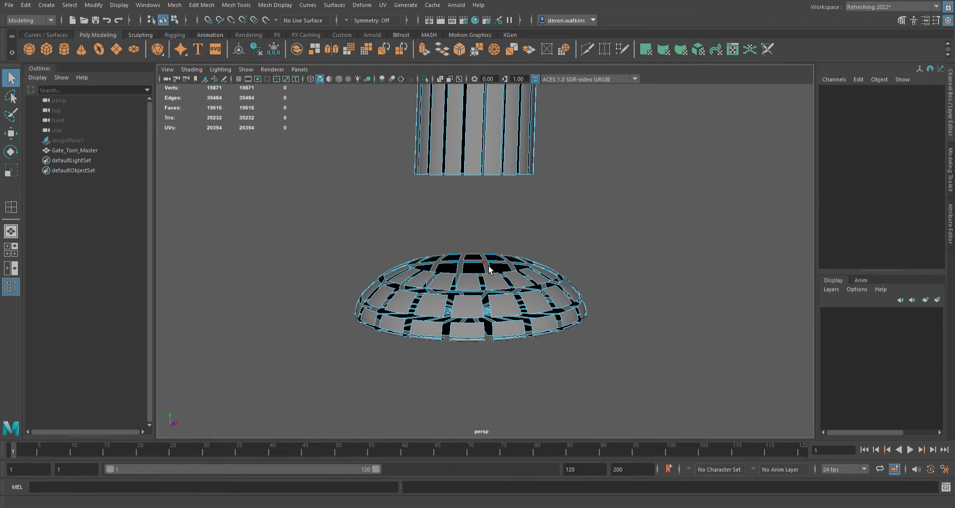
scroll(490, 274, "up", 4)
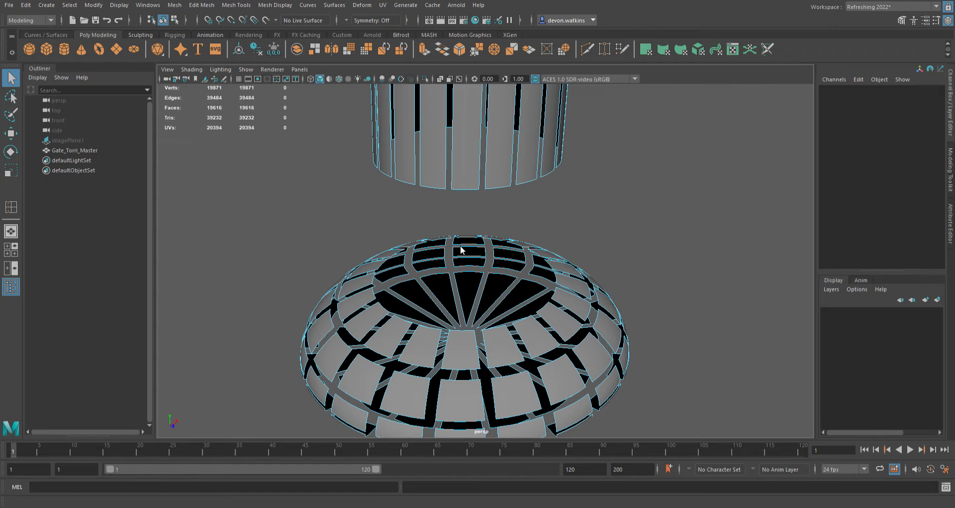
key("ctrl+z")
Try moving a single vertex where the post meets its rounded base.
left_click(461, 329)
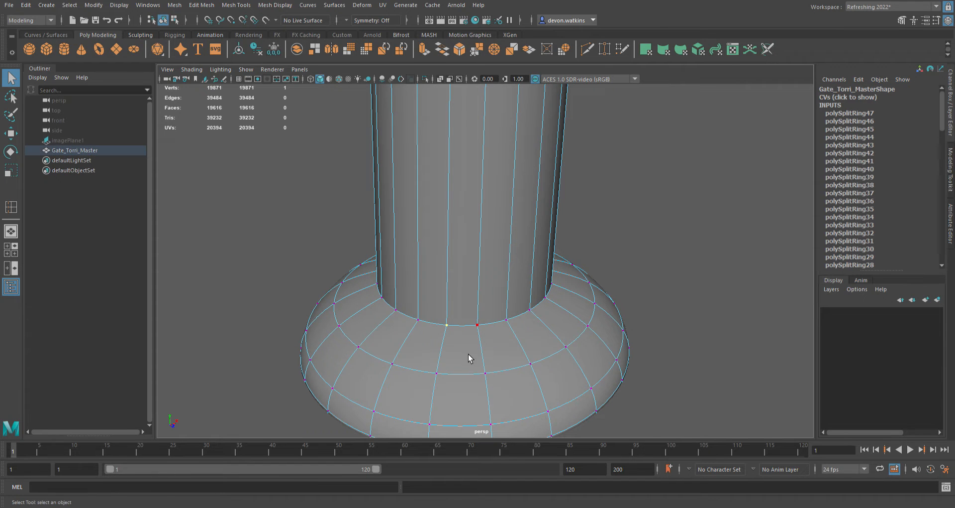
key("w")
left_click_drag(506, 337, 500, 374)
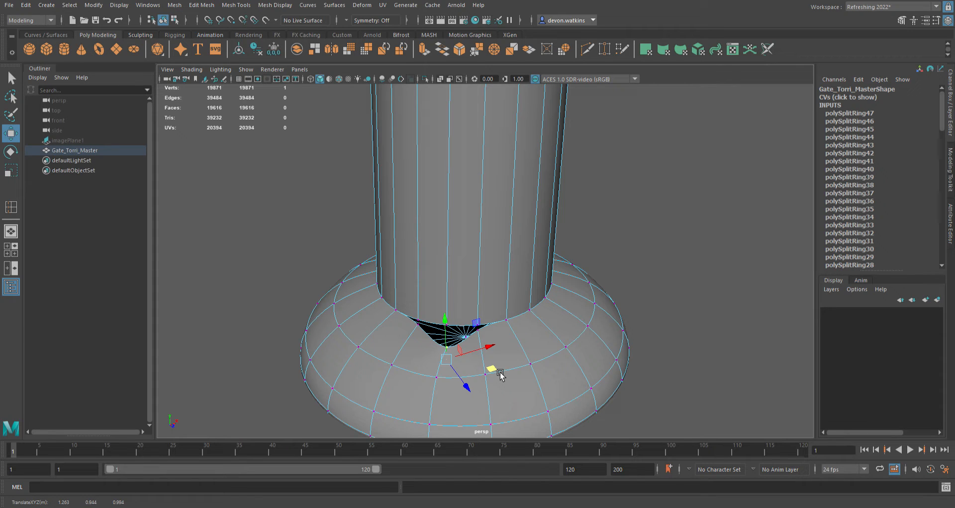
scroll(539, 367, "down", 5)
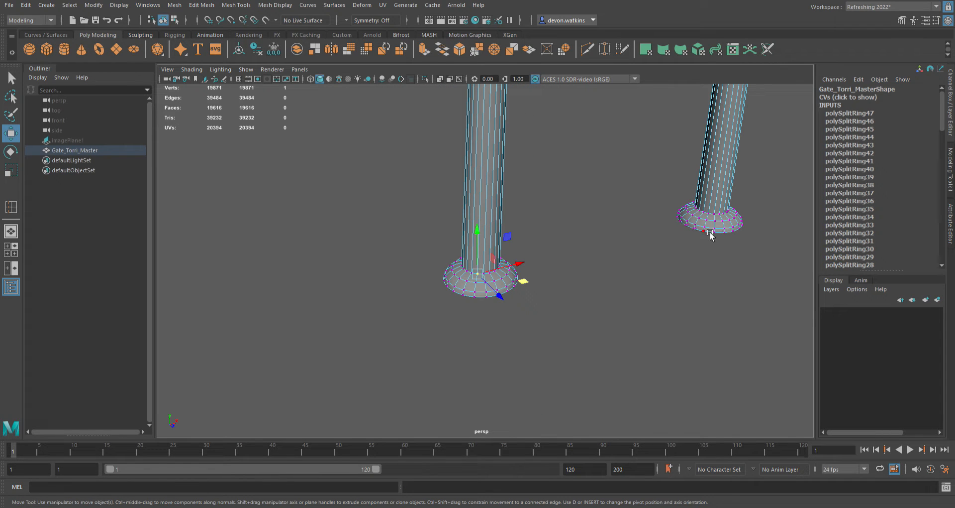
Try moving a vertex down at the joint of the other post and its base, and undo the move.
left_click(717, 221)
key("f")
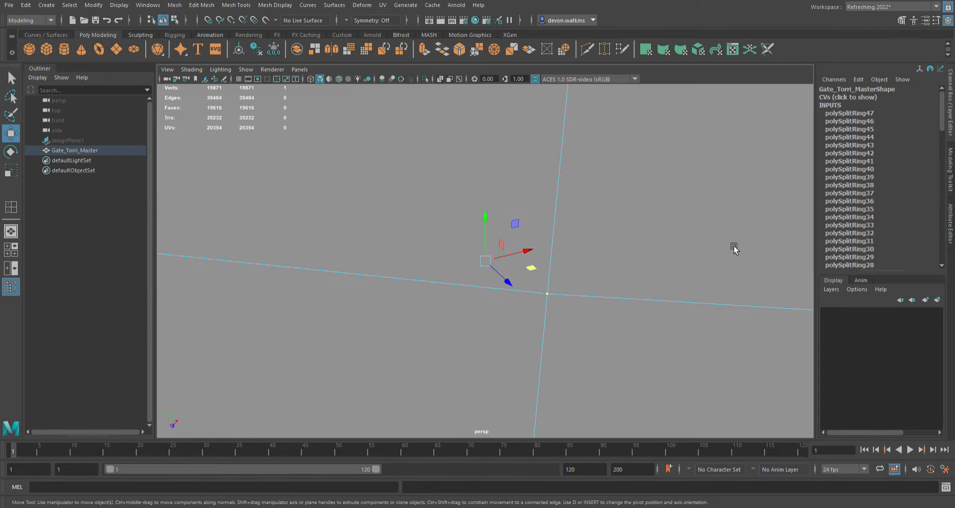
scroll(620, 258, "down", 4)
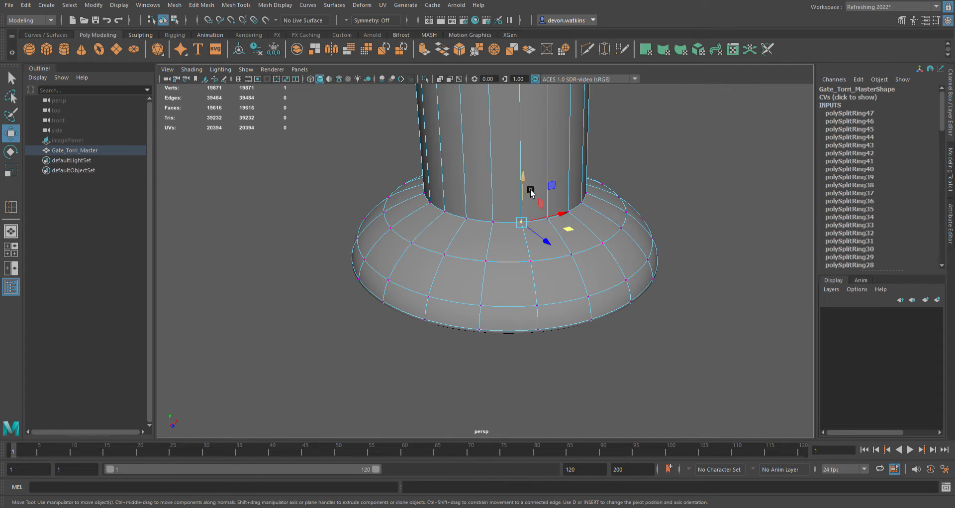
left_click_drag(529, 189, 528, 222)
key("ctrl+z")
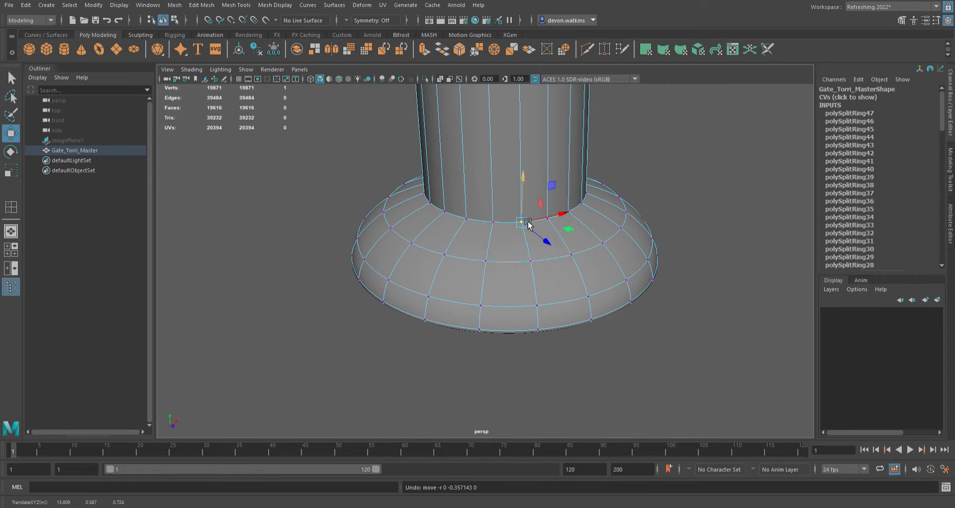
Show the gate in the front view and select the faces of both post bases.
key("F8")
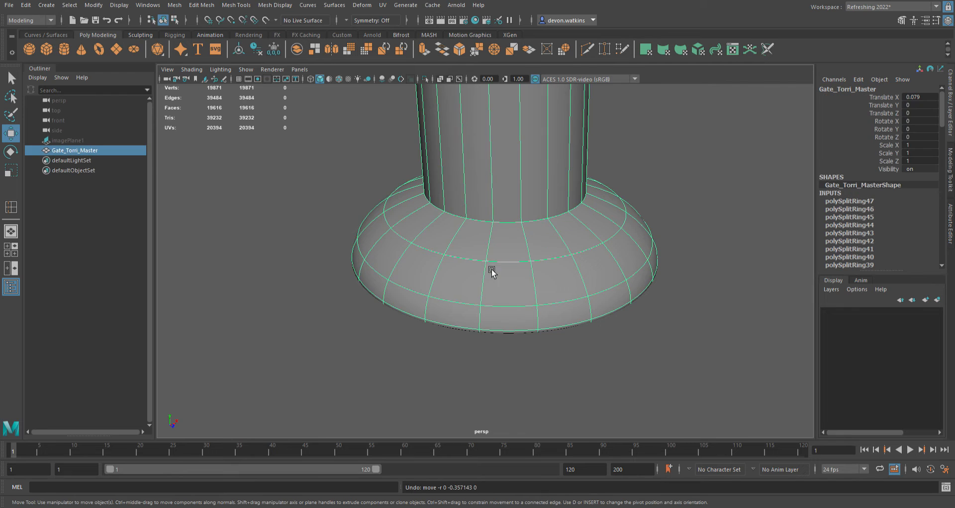
key("space")
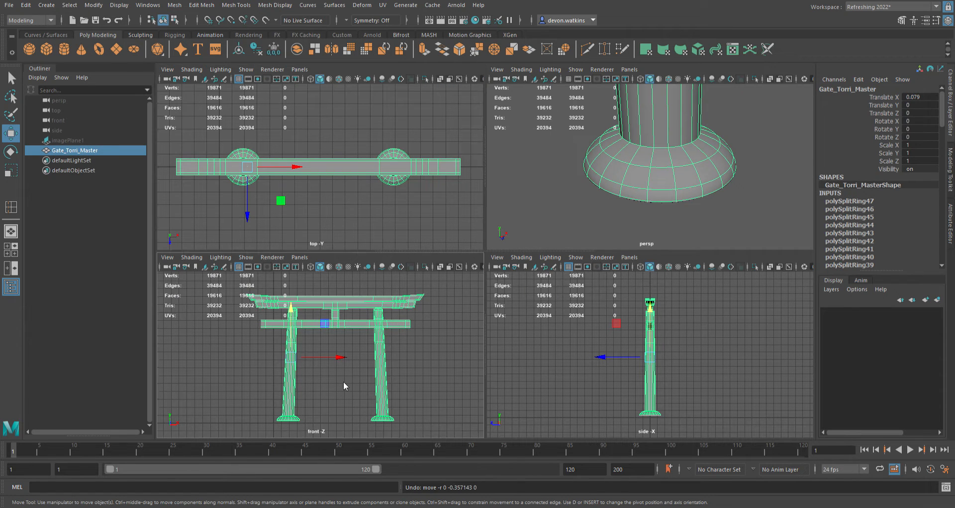
key("space")
left_click(481, 282)
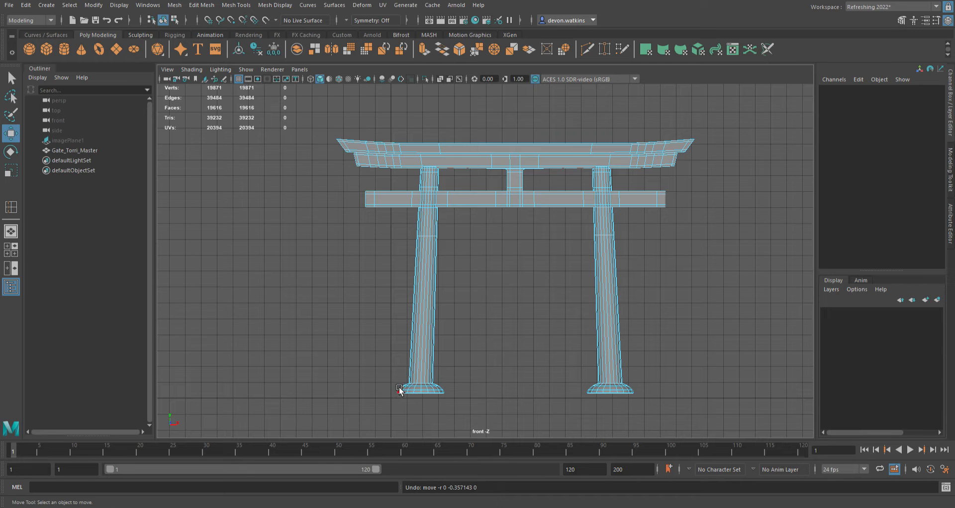
left_click_drag(400, 390, 669, 417)
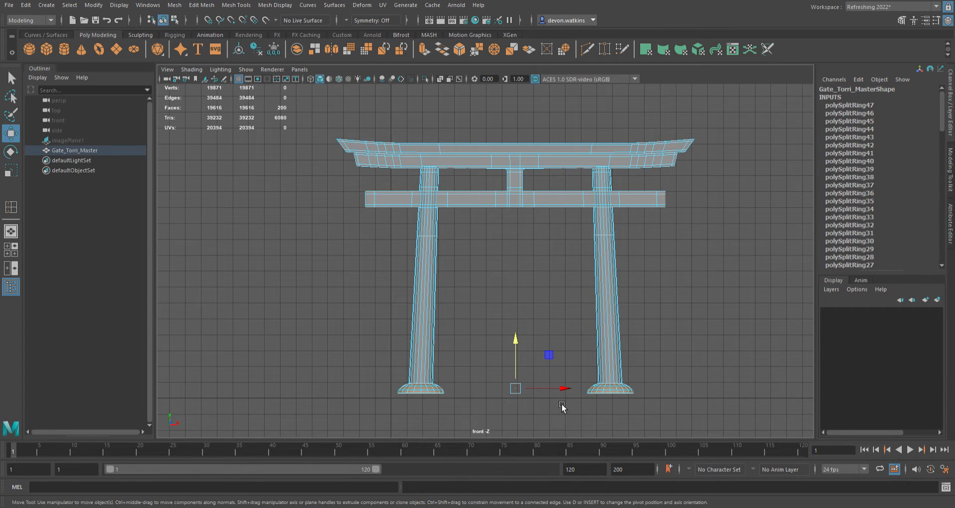
Try lowering the selected faces of both post bases together, and undo the move.
scroll(562, 408, "up", 5)
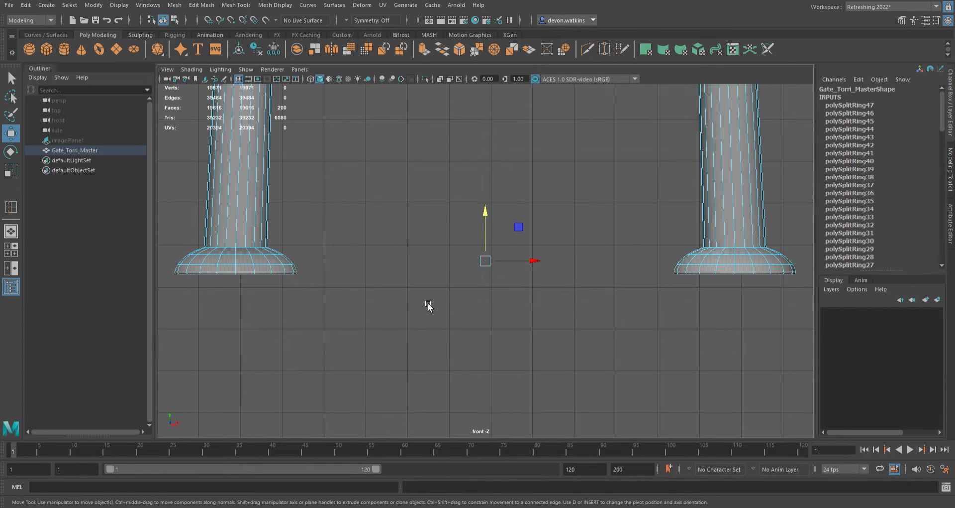
left_click_drag(492, 214, 490, 252)
key("ctrl+z")
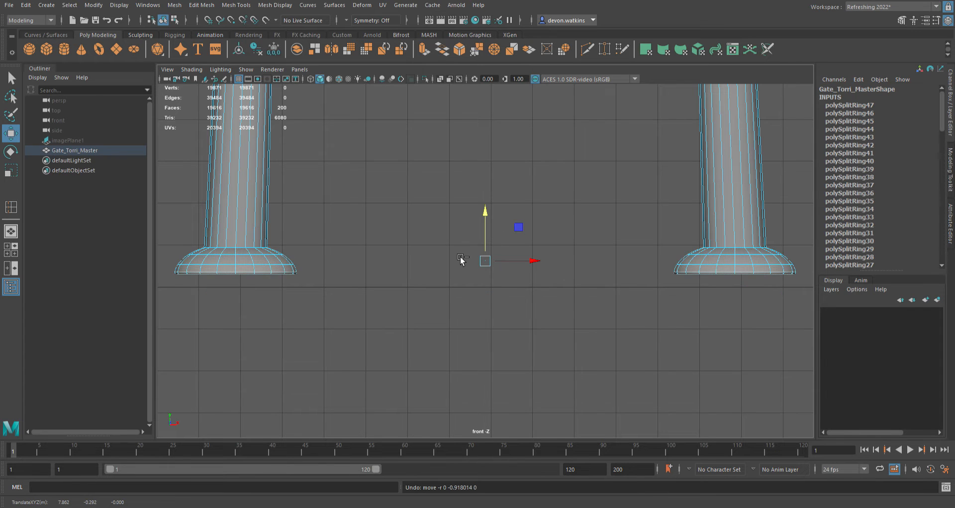
Separate the selected post base faces from the gate mesh in the perspective view and list the resulting objects.
scroll(421, 222, "down", 3)
key("space")
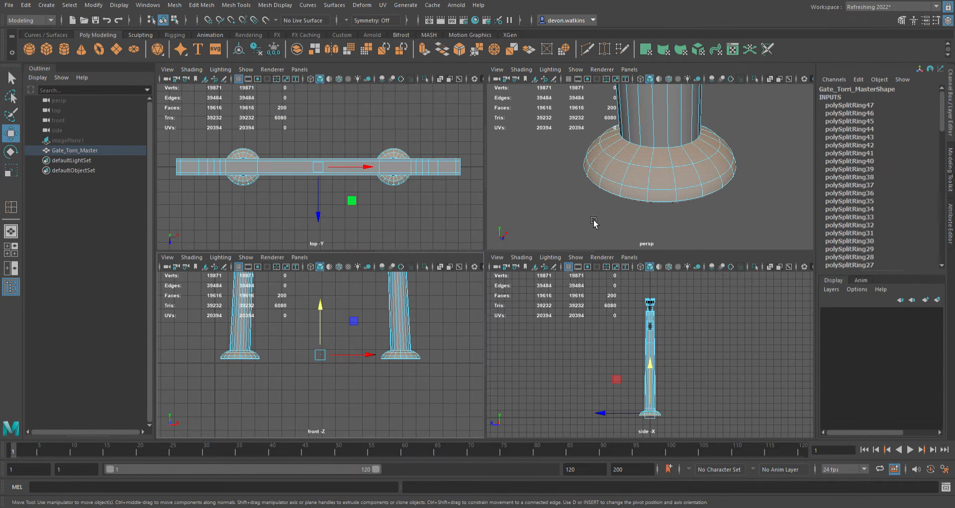
key("space")
scroll(507, 234, "down", 6)
middle_click_drag(353, 190, 469, 223, "alt")
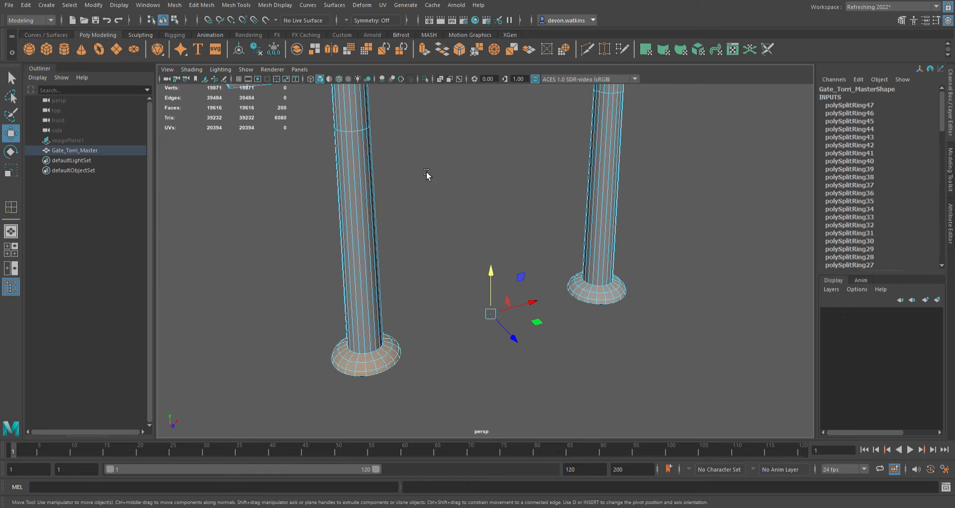
left_click(173, 5)
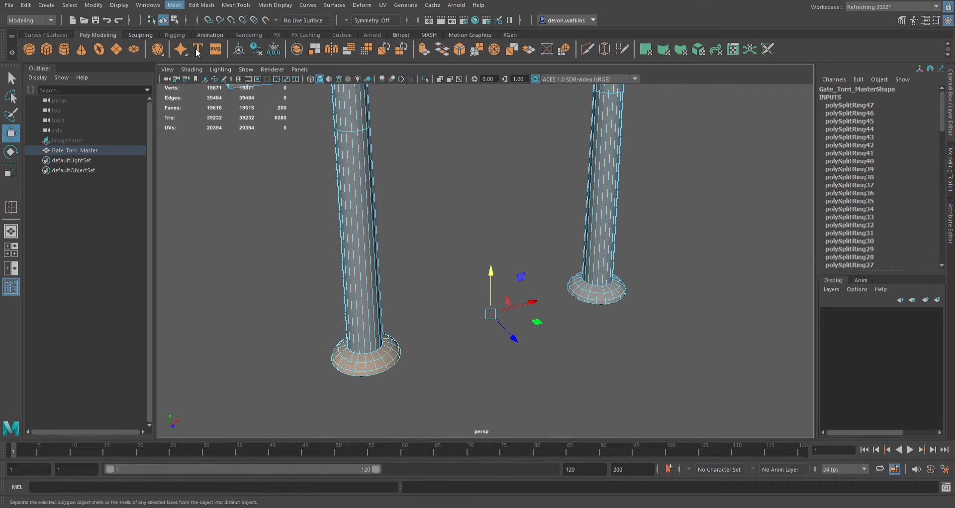
left_click(198, 53)
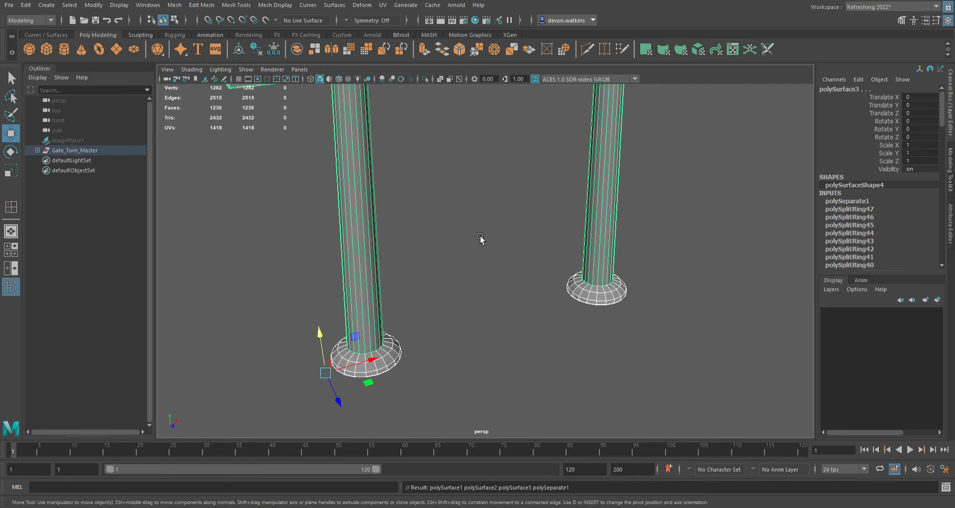
left_click(38, 149)
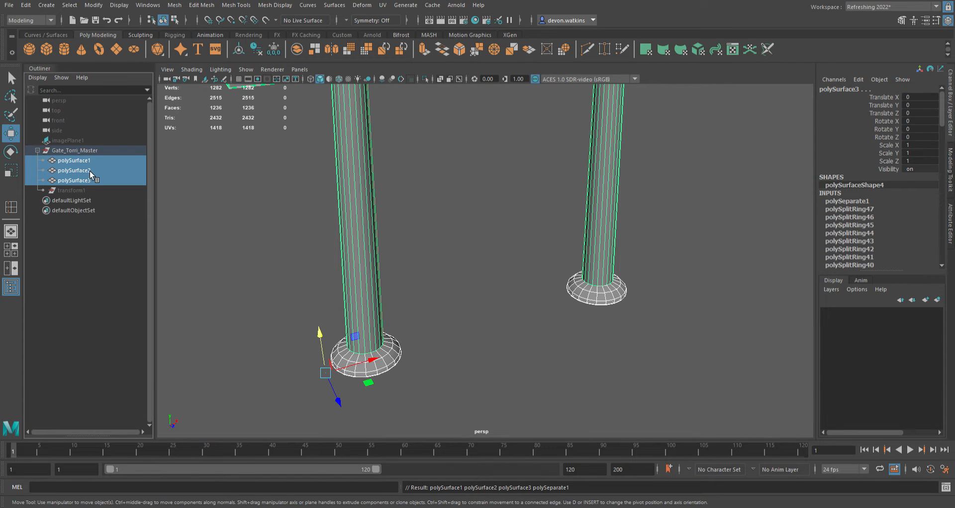
Select the separated post bases and the remaining gate body individually to check that they are distinct objects.
scroll(495, 257, "down", 5)
scroll(495, 257, "up", 1)
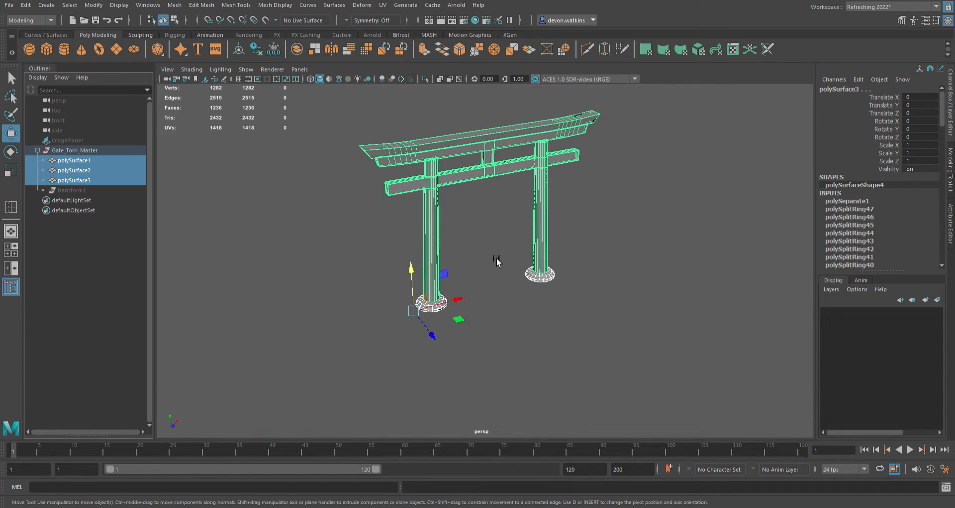
left_click(482, 270)
left_click(450, 305)
left_click(549, 276)
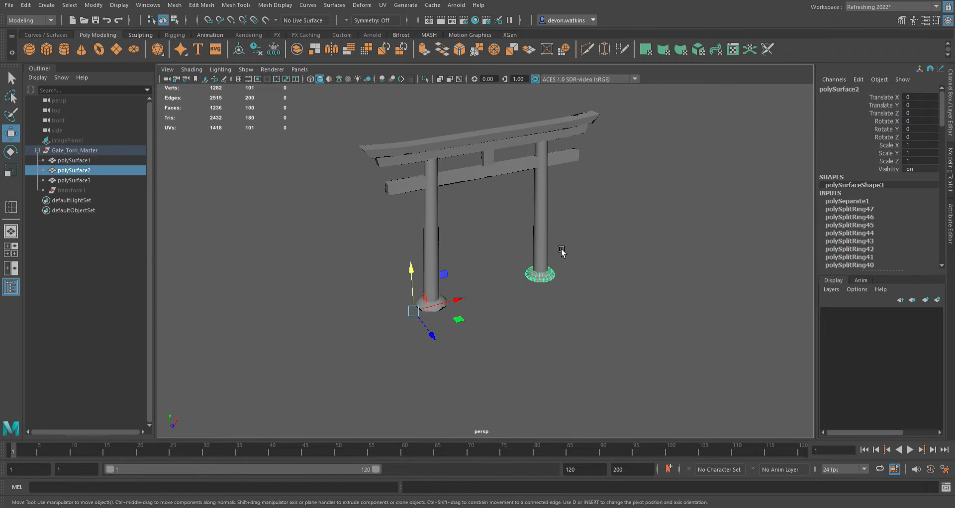
left_click(555, 240)
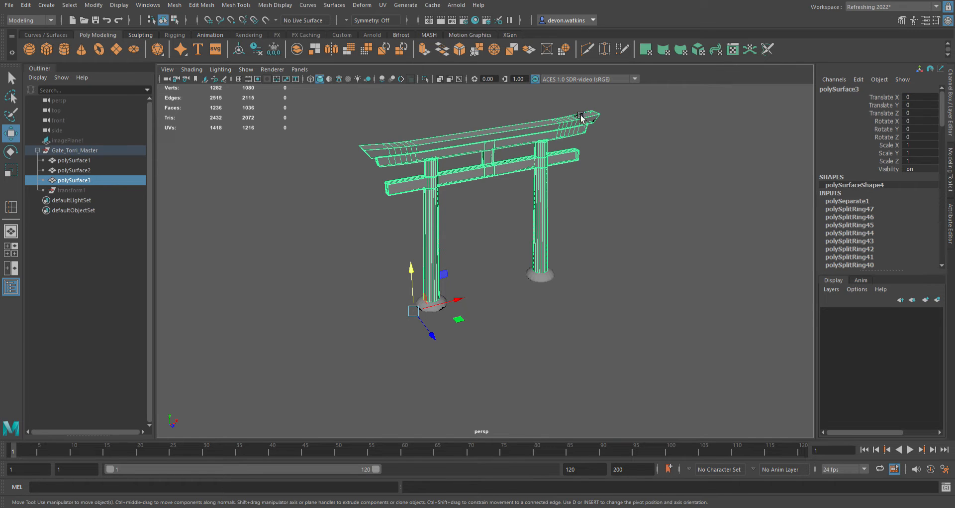
Show the hidden reference image and try moving it to either side of the gate to compare their shapes.
left_click(74, 142)
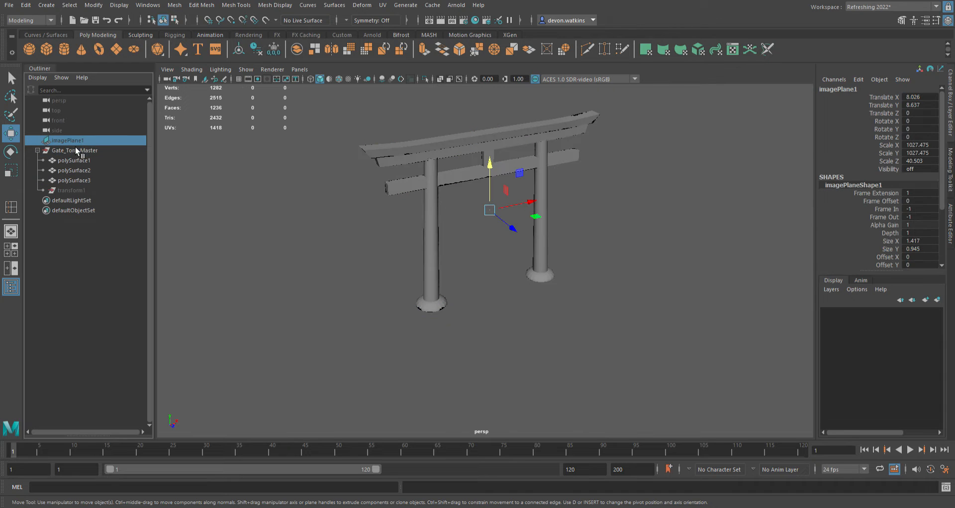
key("h")
left_click_drag(515, 286, 473, 263, "alt")
left_click_drag(532, 198, 752, 197)
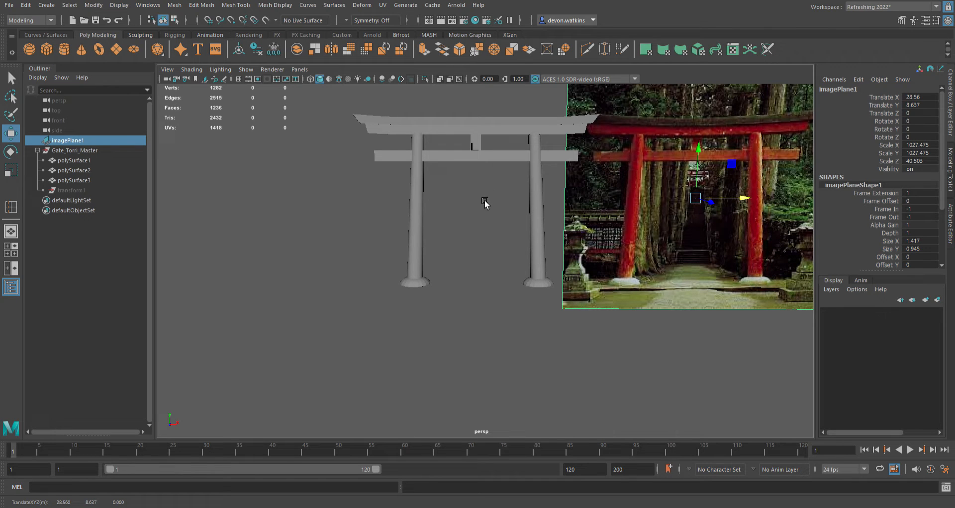
left_click_drag(750, 199, 276, 199)
scroll(503, 229, "up", 4)
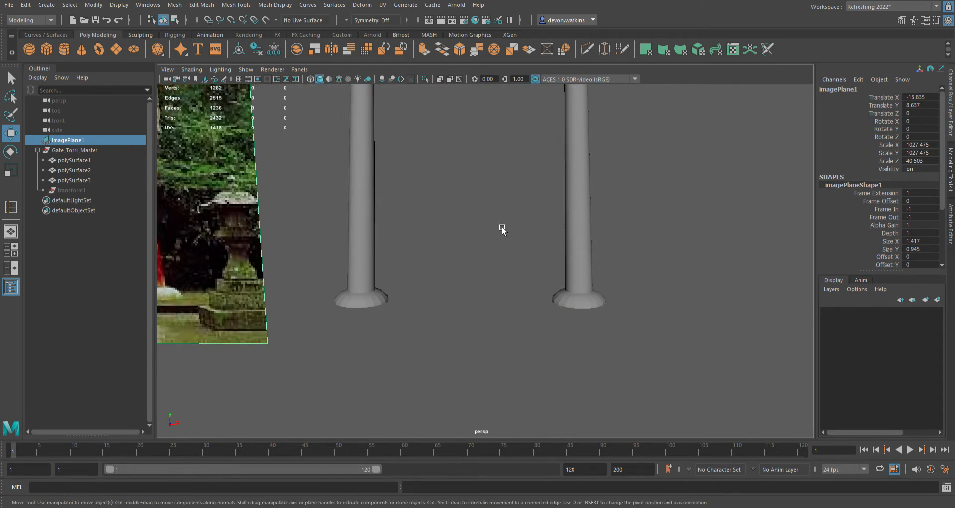
middle_click_drag(503, 229, 531, 345, "alt")
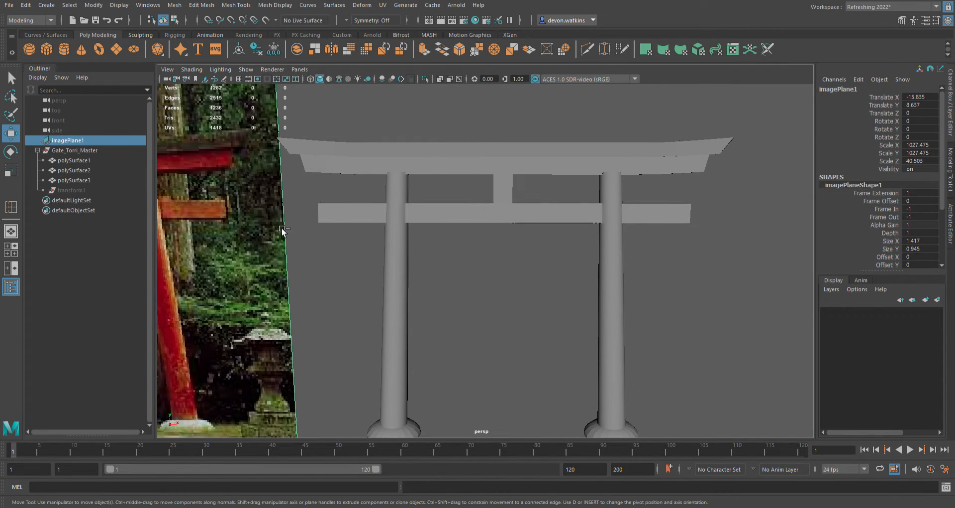
Undo both moves of the reference image and hide it again.
key("ctrl+z")
key("ctrl+z")
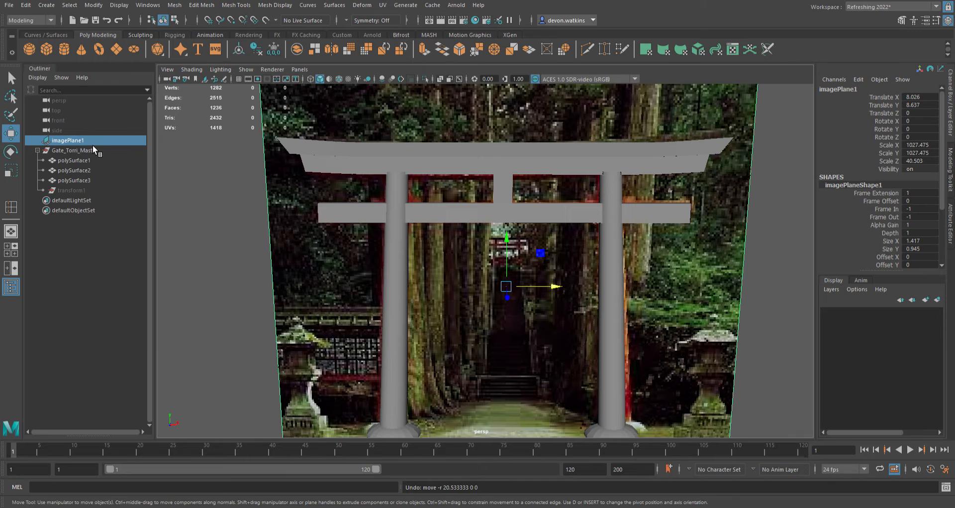
key("ctrl+h")
Select the faces of the gate's curved top beam in the front view.
left_click(498, 153)
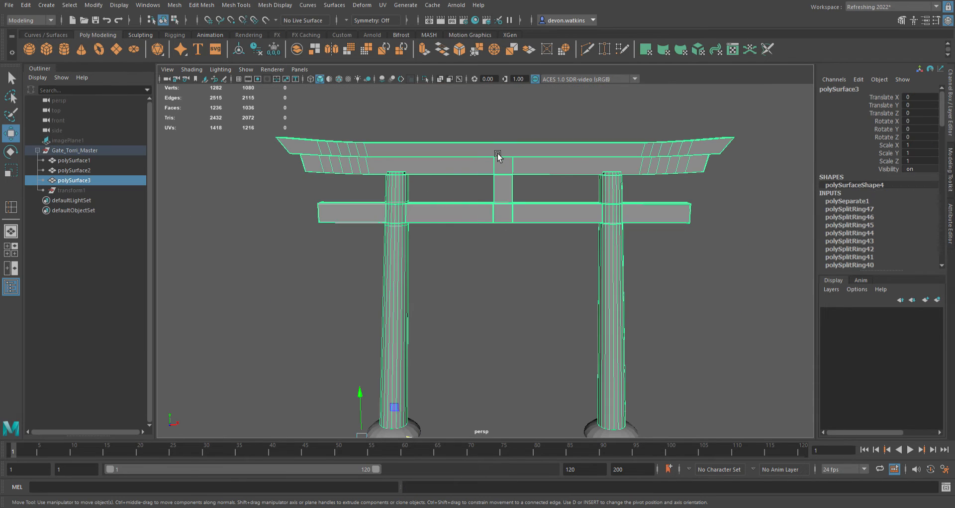
key("F7")
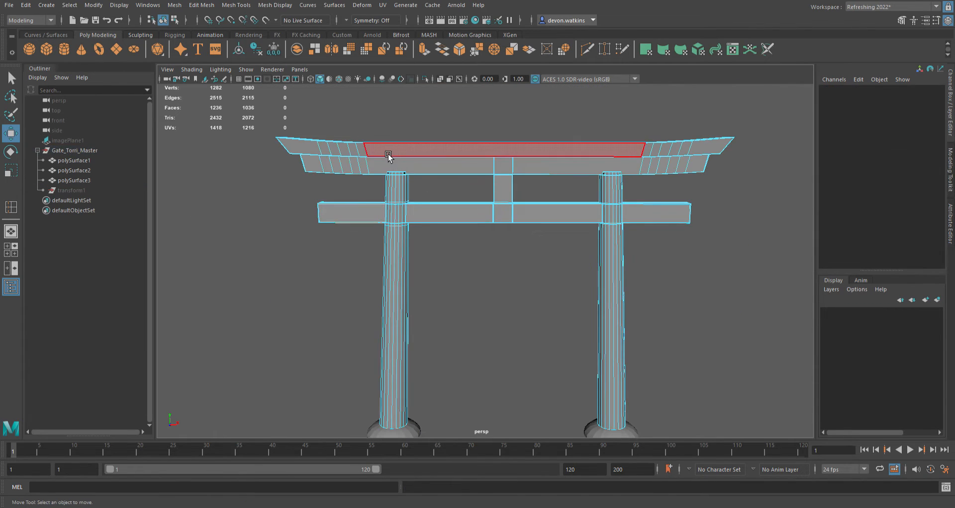
middle_click_drag(369, 151, 509, 198, "alt")
scroll(510, 200, "up", 3)
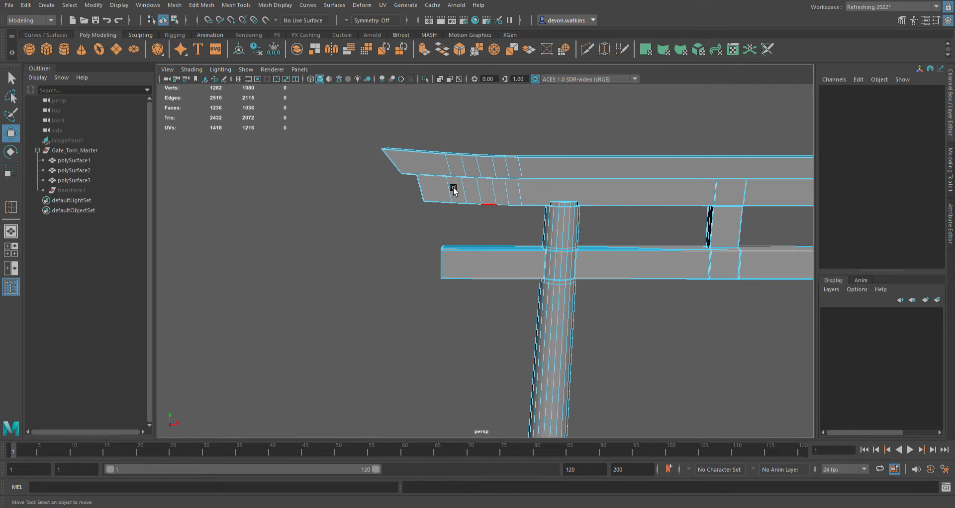
key("space")
key("space")
scroll(359, 269, "down", 3)
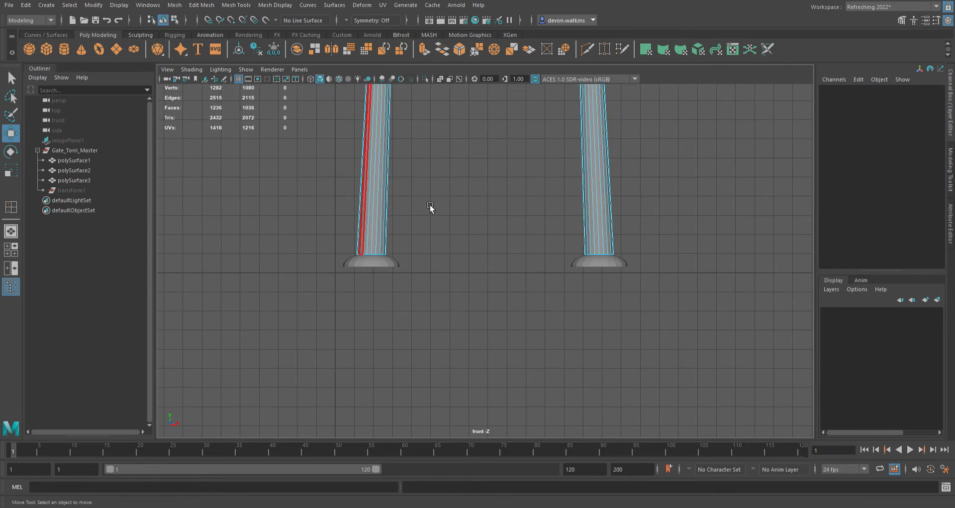
middle_click_drag(464, 93, 442, 300, "alt")
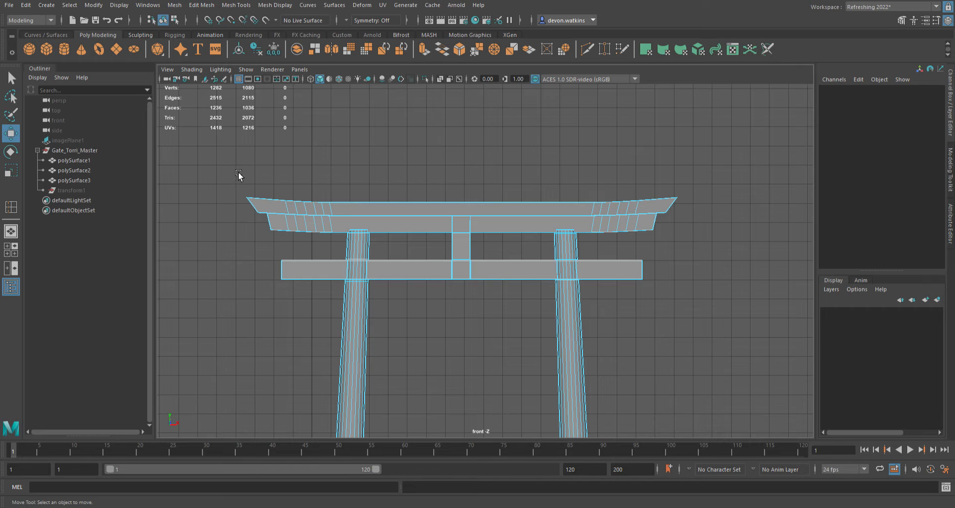
left_click_drag(233, 169, 706, 214)
Preview the gate smoothed in the perspective view and add a missed face loop of the top beam to the selection.
key("space")
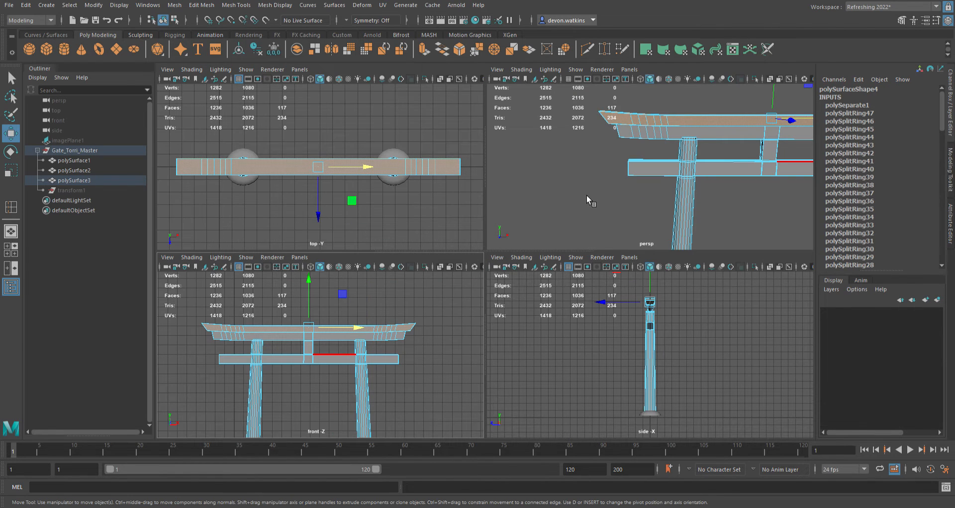
key("space")
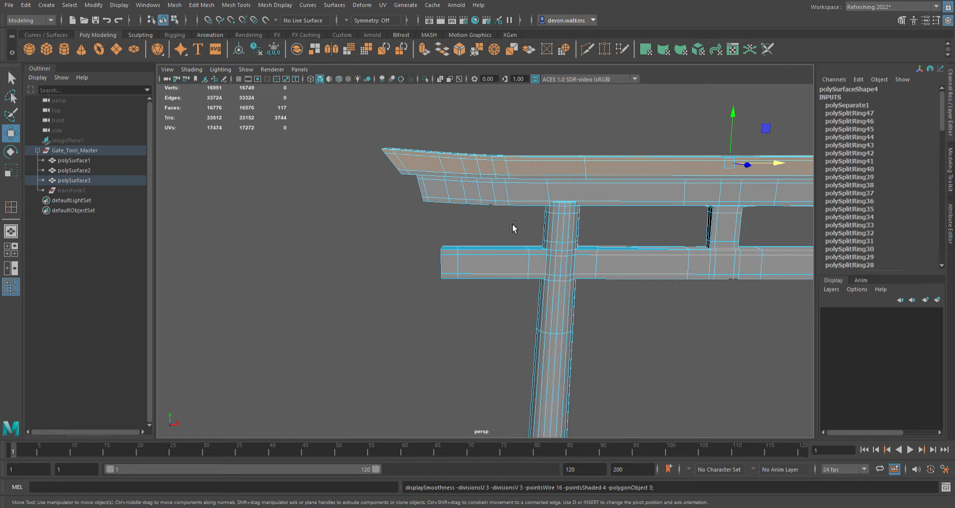
scroll(388, 164, "up", 6)
left_click_drag(390, 145, 458, 237, "alt")
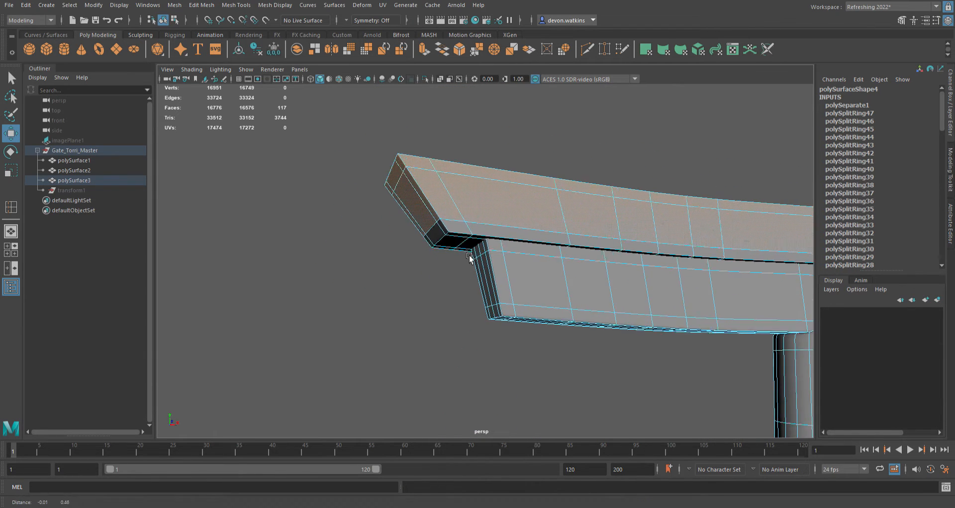
left_click(453, 232, "shift")
double_click(452, 233, "shift")
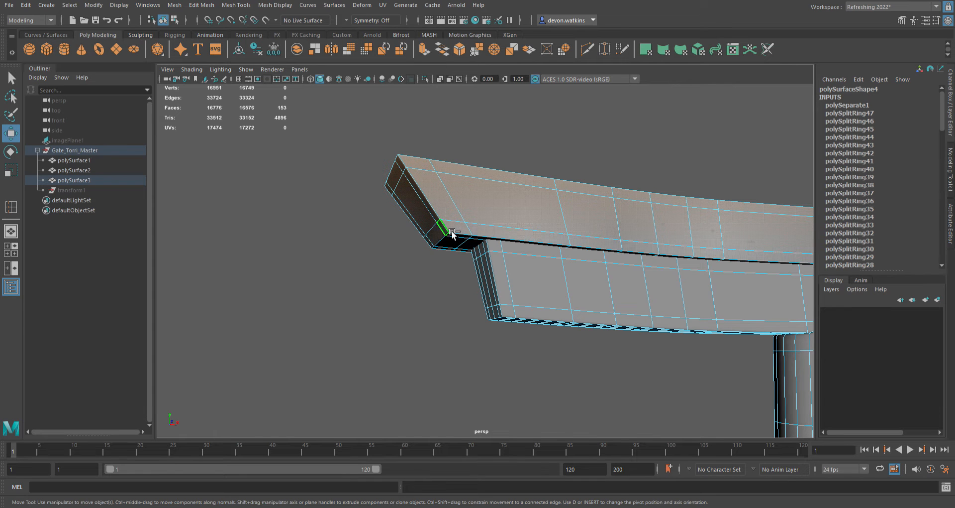
scroll(466, 281, "up", 2)
left_click_drag(464, 282, 464, 271, "alt")
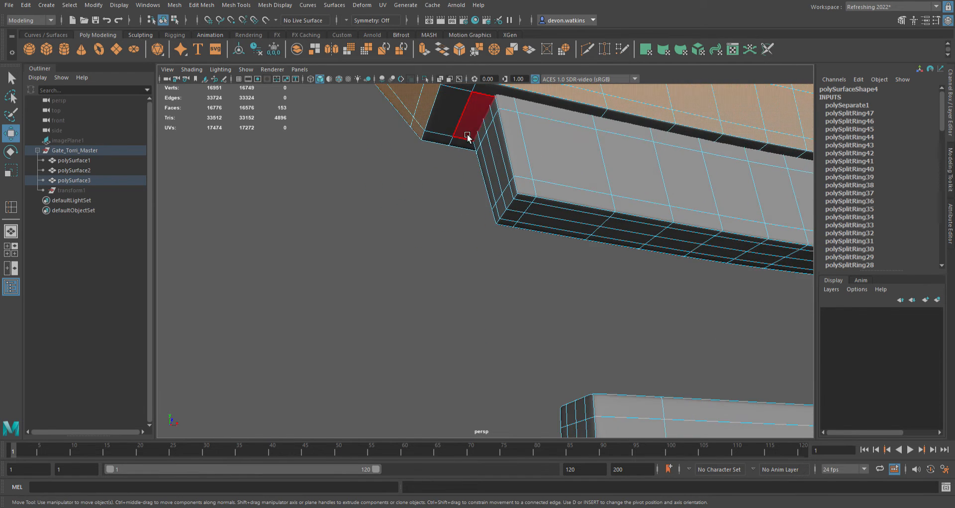
Try moving the selected top beam faces upward, and undo the move.
middle_click_drag(468, 135, 462, 298)
key("ctrl+z")
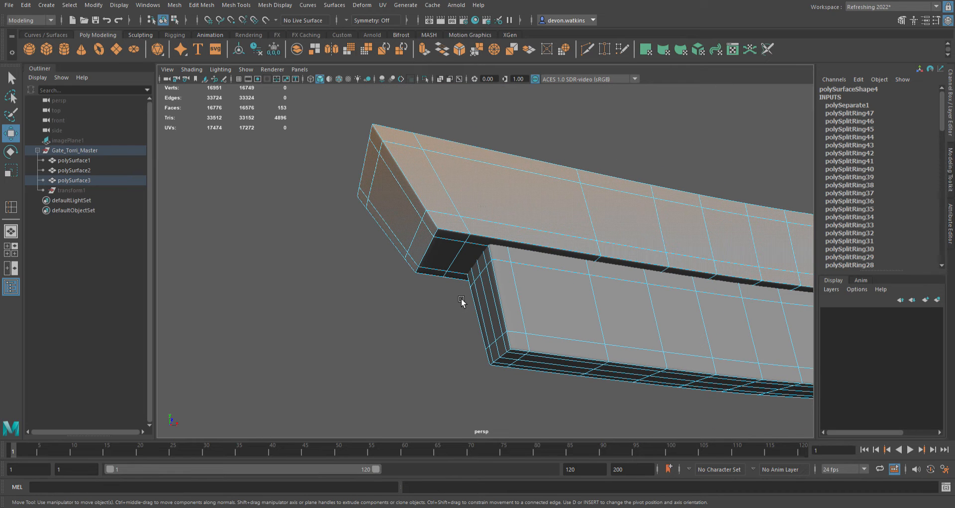
middle_click_drag(461, 298, 430, 259)
key("ctrl+z")
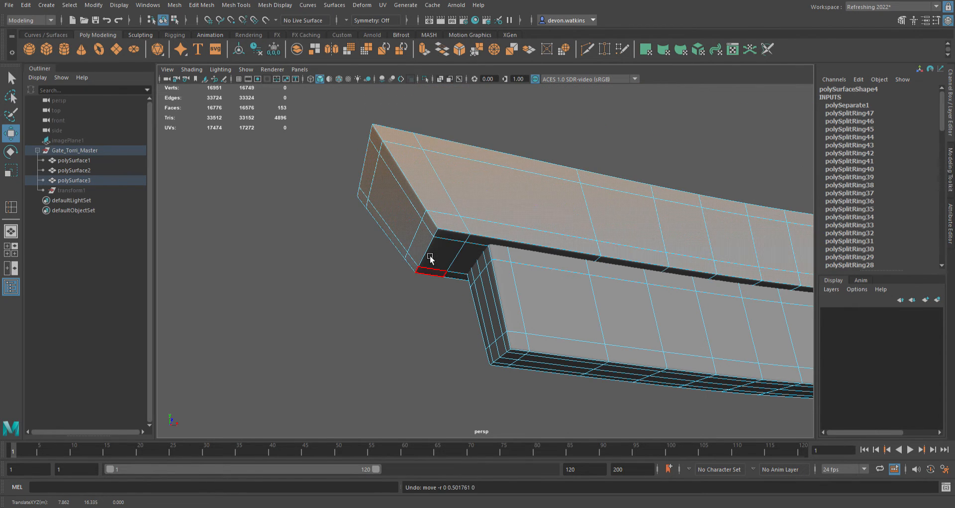
Add the remaining face loops on the underside of the top beam to the selection.
left_click(462, 237, "shift")
double_click(486, 244, "shift")
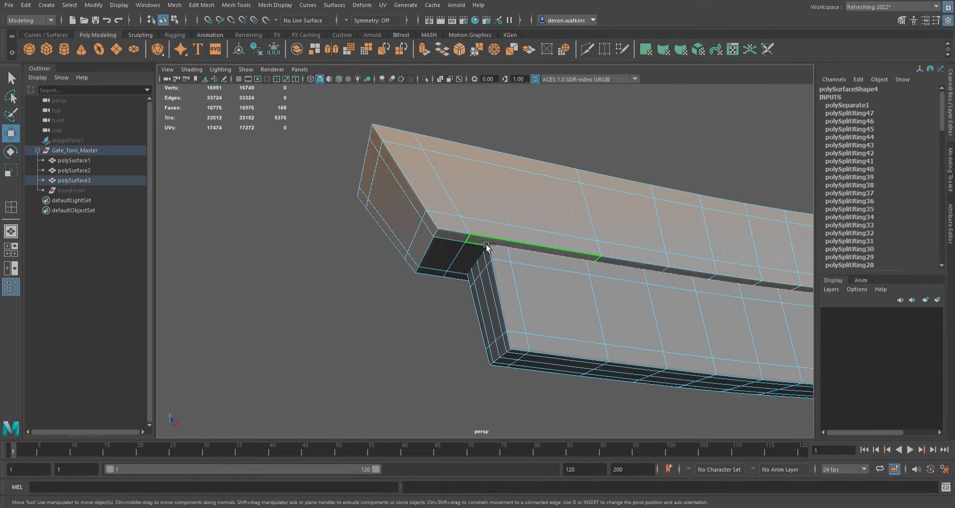
left_click(454, 251, "shift")
double_click(474, 259, "shift")
left_click(443, 277, "shift")
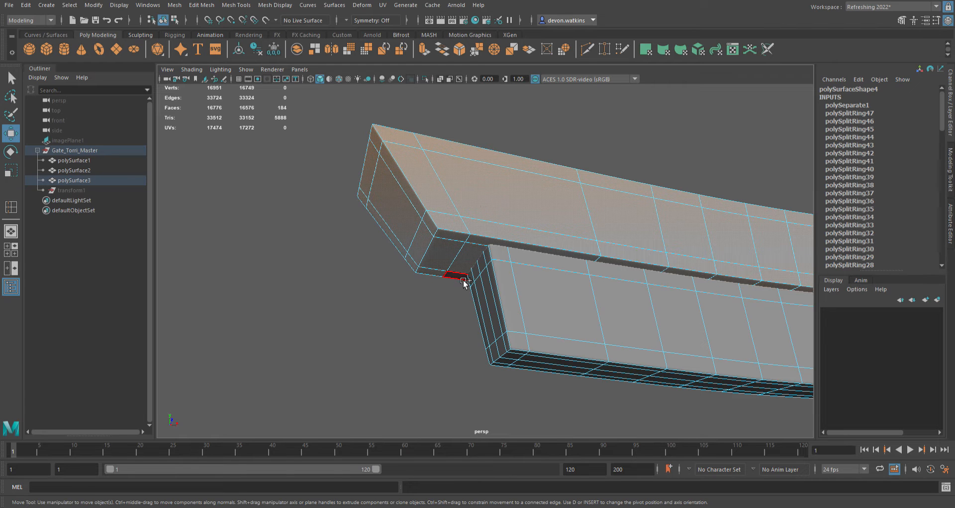
double_click(464, 279, "shift")
Examine the top beam's face selection up close and across the whole gate in wireframe for missed faces.
middle_click_drag(609, 383, 373, 330, "alt")
scroll(486, 341, "down", 5)
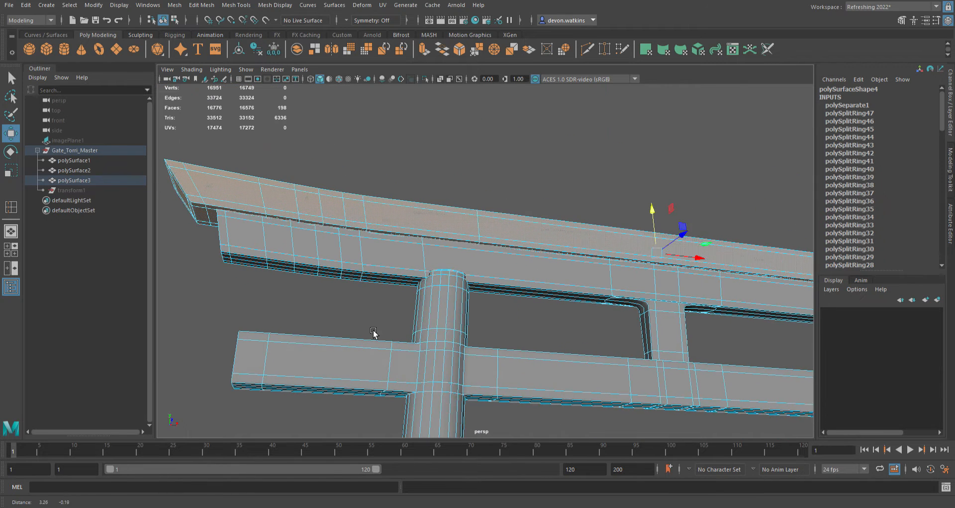
middle_click_drag(273, 294, 399, 282, "alt")
scroll(393, 264, "up", 5)
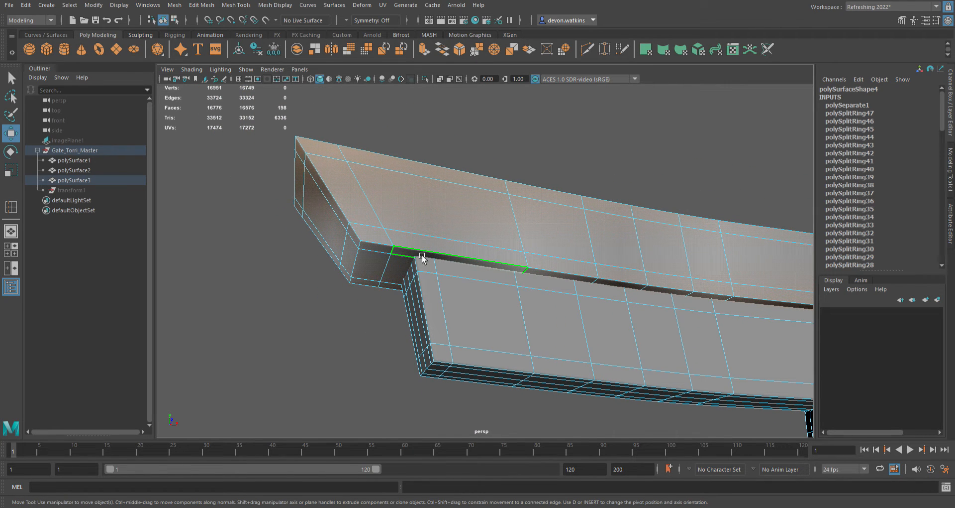
scroll(657, 316, "down", 5)
scroll(658, 319, "down", 5)
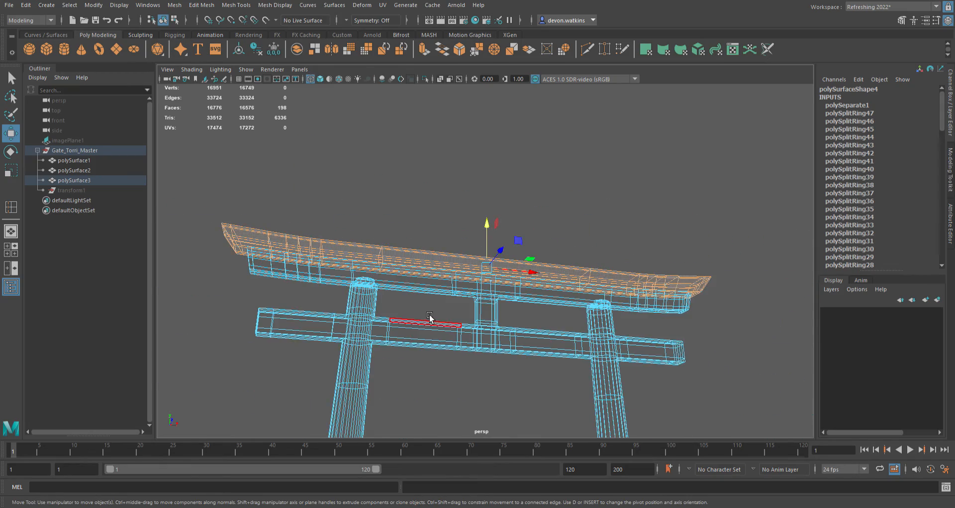
left_click_drag(430, 316, 372, 332, "alt")
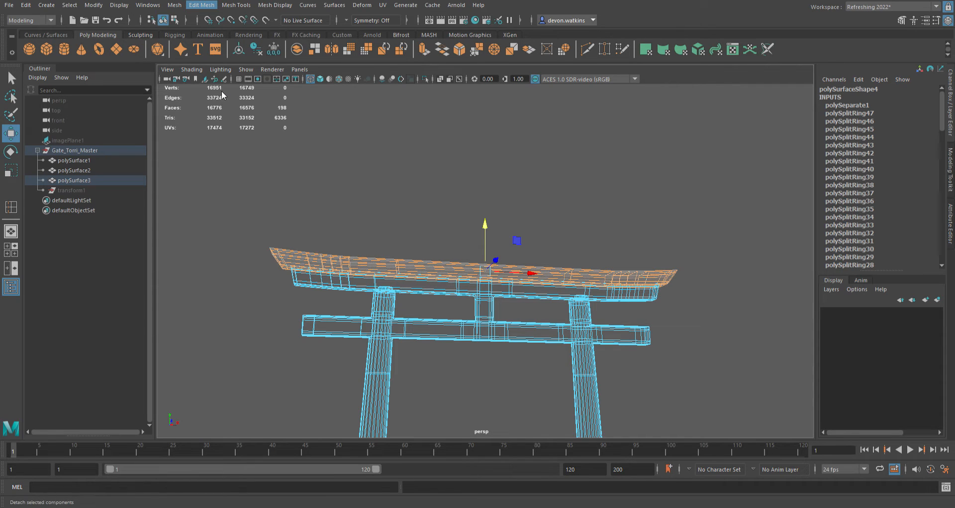
Separate the top beam from the gate body, list the new objects and select the piece with the posts and lower beams.
left_click(175, 5)
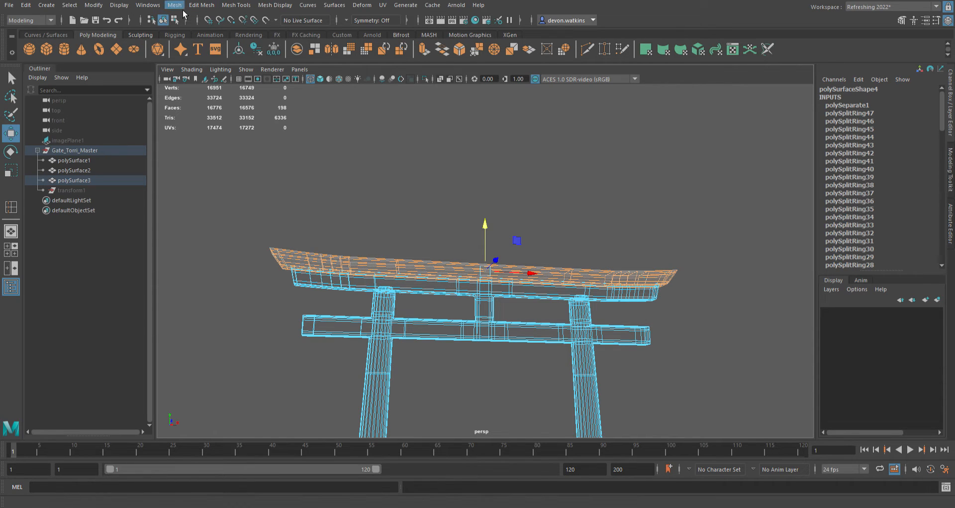
left_click(206, 49)
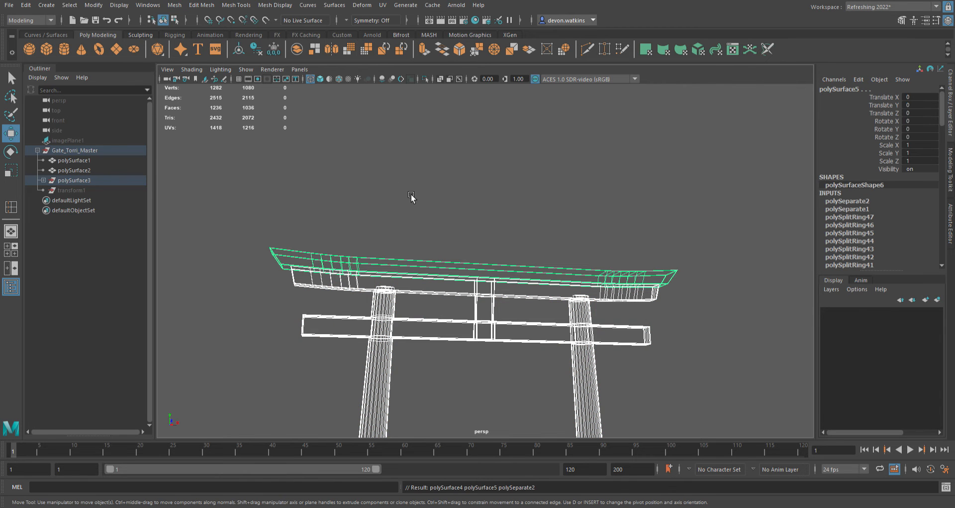
left_click_drag(412, 198, 411, 236, "alt")
middle_click_drag(439, 282, 438, 197, "alt")
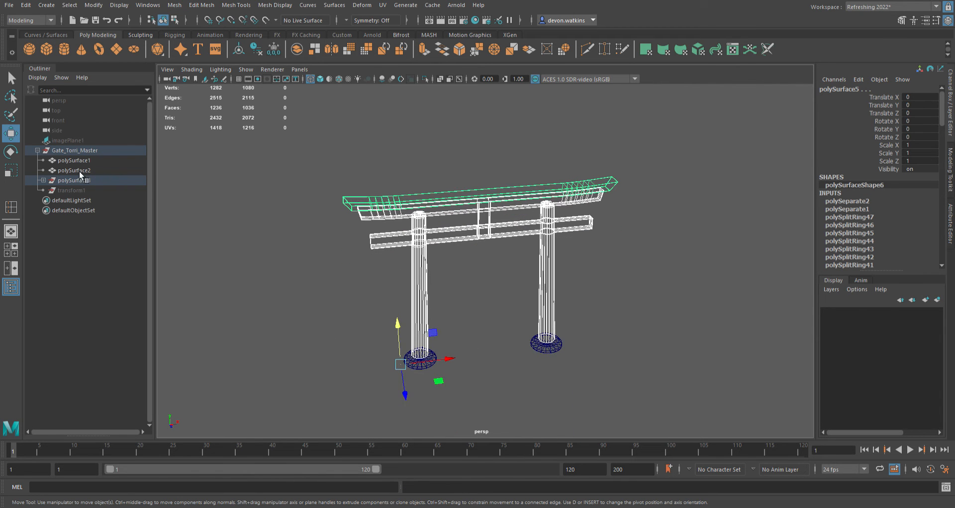
left_click(44, 180)
left_click(88, 194)
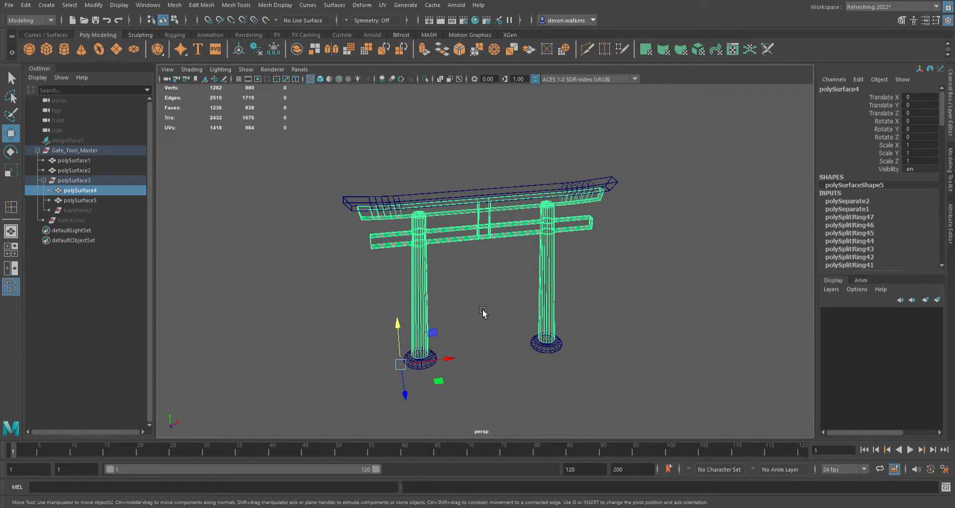
Show the gate shaded and select its separated pieces in turn to identify the body, the top beam and the two post bases.
key("5")
scroll(483, 310, "up", 1)
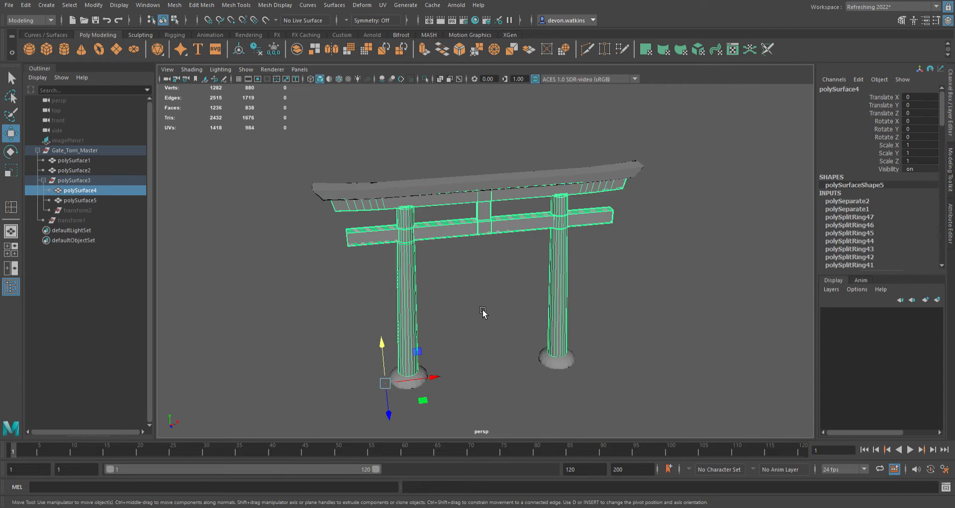
left_click_drag(483, 310, 484, 300, "alt")
scroll(483, 300, "up", 1)
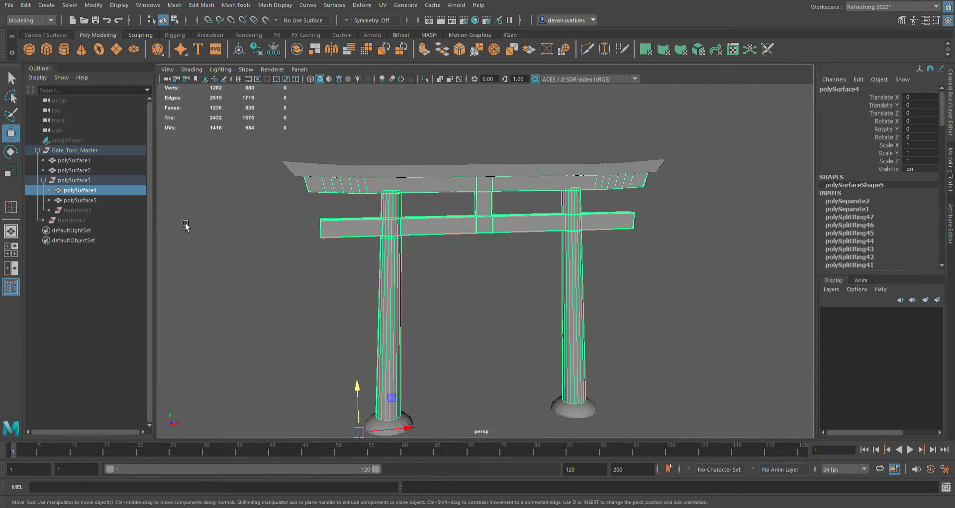
left_click(80, 205)
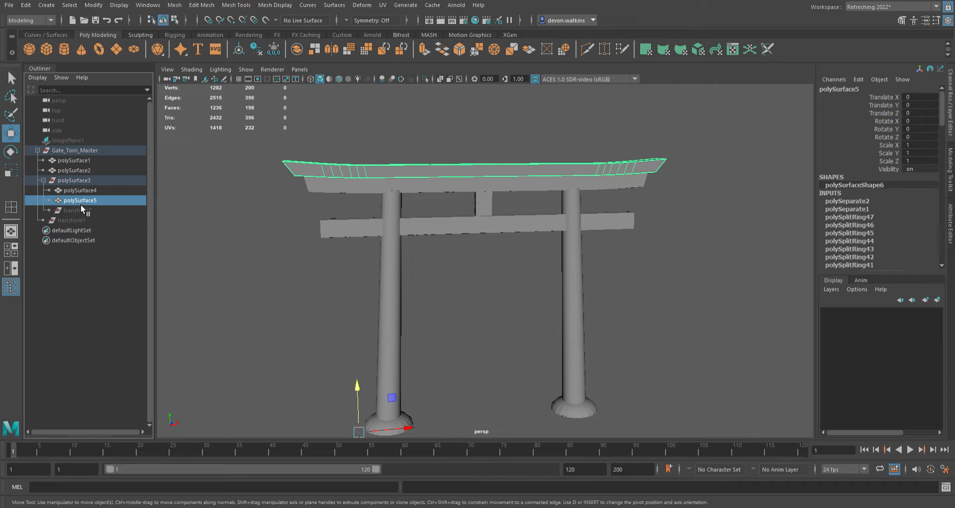
left_click(79, 174)
left_click(80, 165)
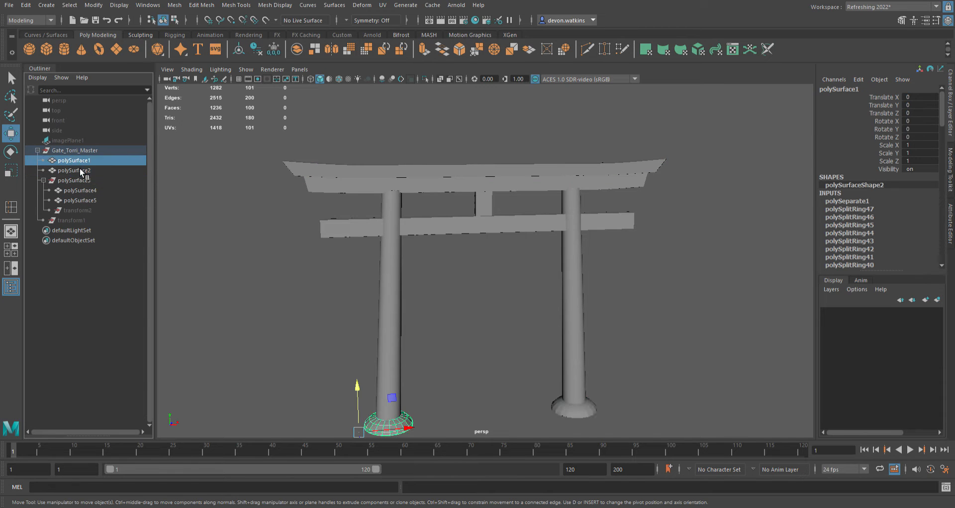
left_click(79, 174)
left_click(79, 164)
Combine the two post bases, polySurface1 and polySurface2, into one object and clear the selection.
left_click(80, 172)
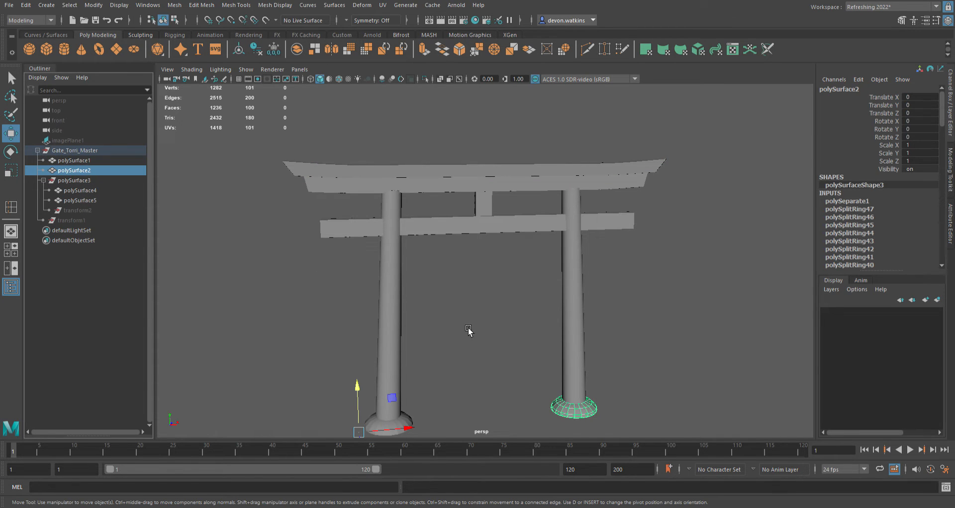
left_click(80, 160, "ctrl")
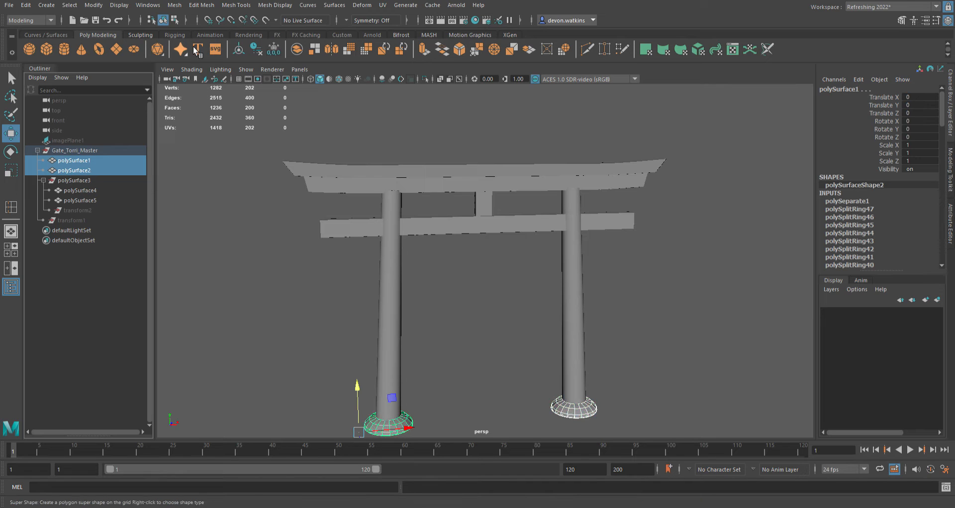
left_click(174, 4)
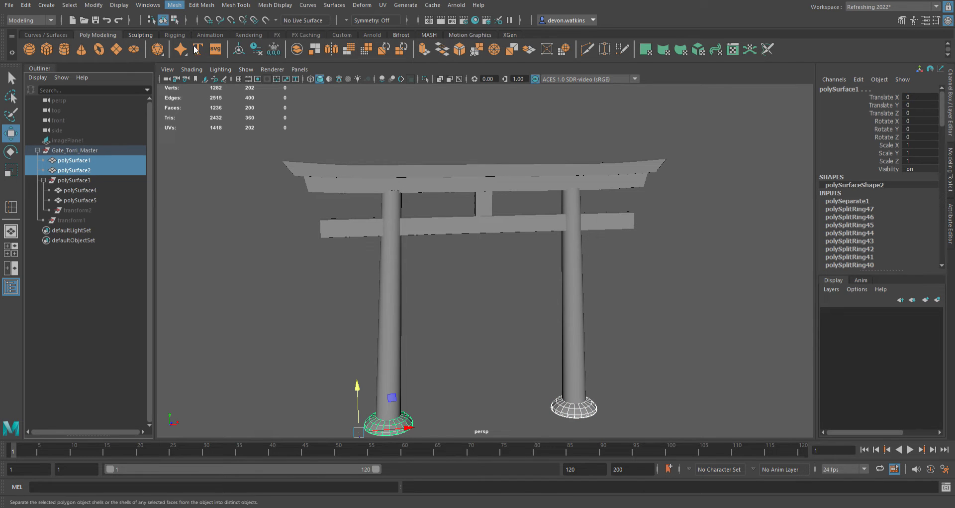
left_click(193, 40)
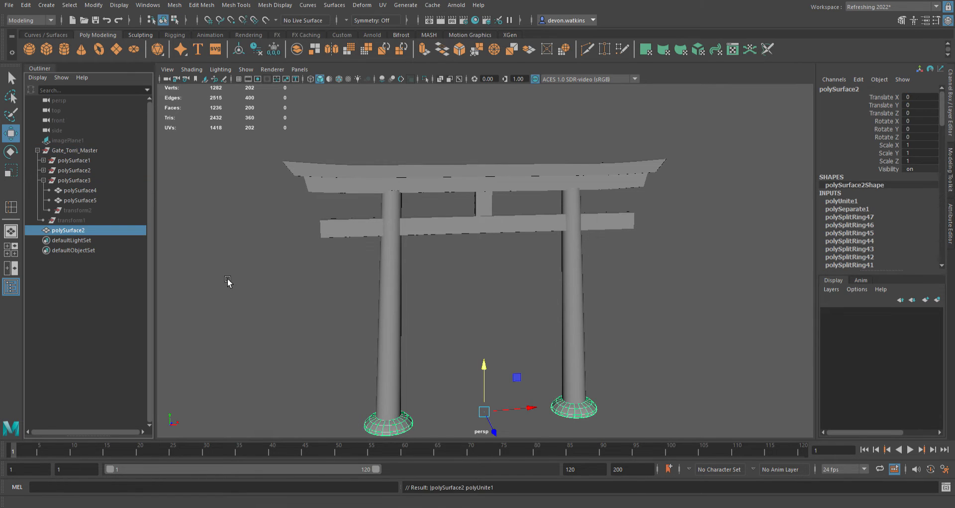
left_click(227, 280)
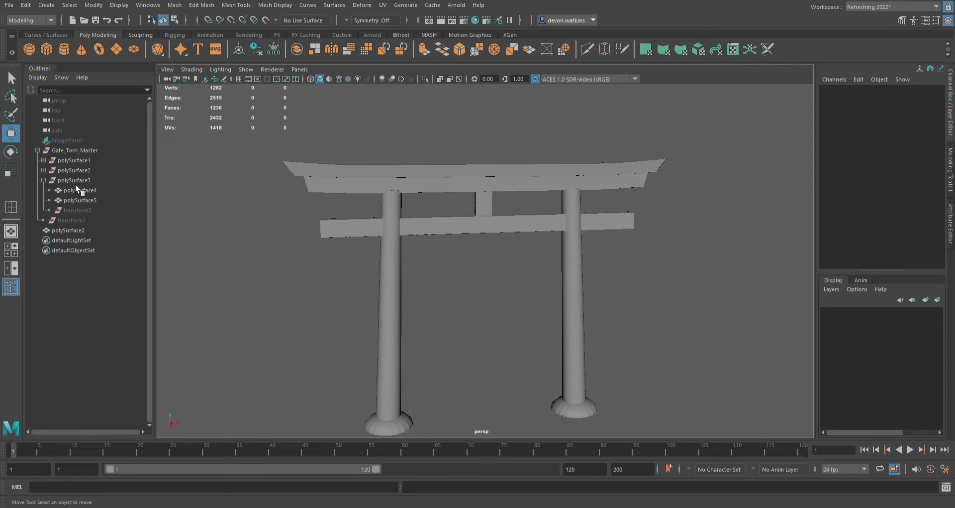
Expand the two former base groups in the Outliner and rename the separated top beam as Torii_Gate_Cap.
left_click(44, 171)
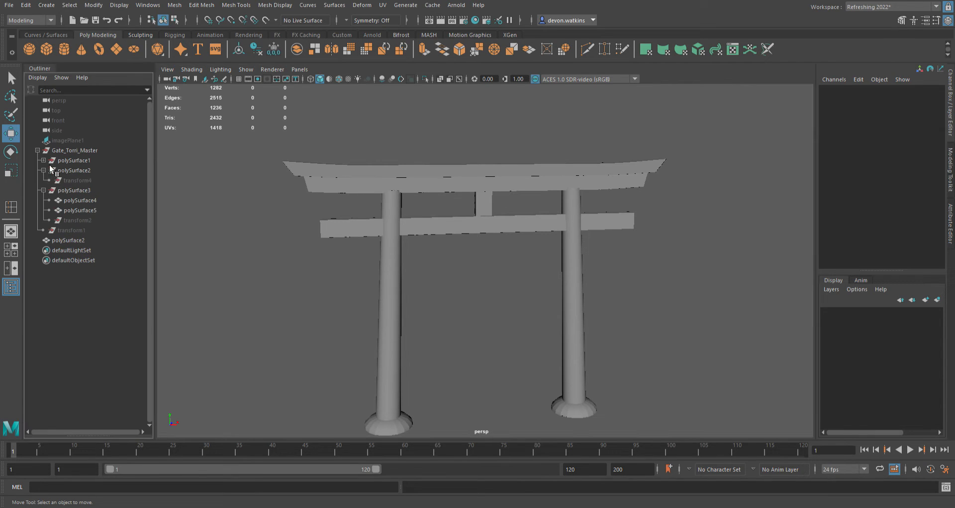
left_click(43, 161)
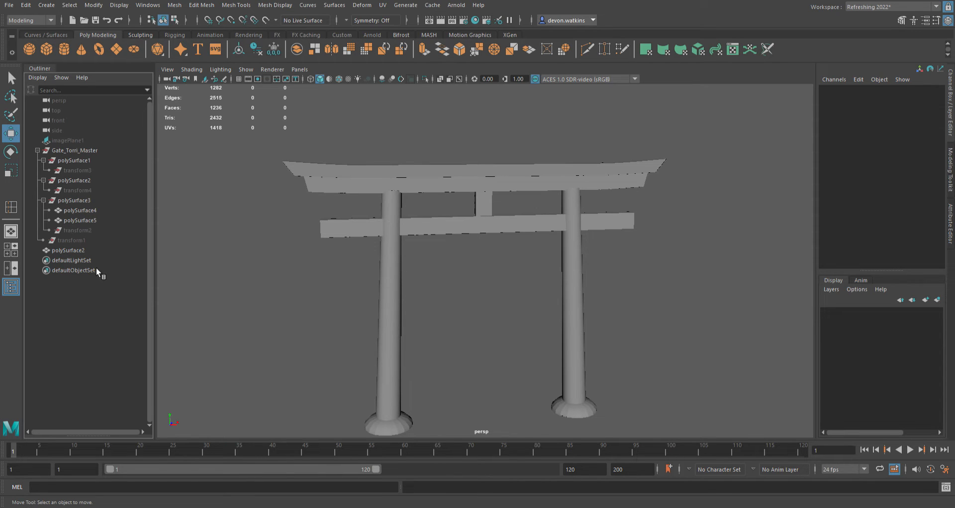
left_click(92, 220)
left_click(94, 215, "shift")
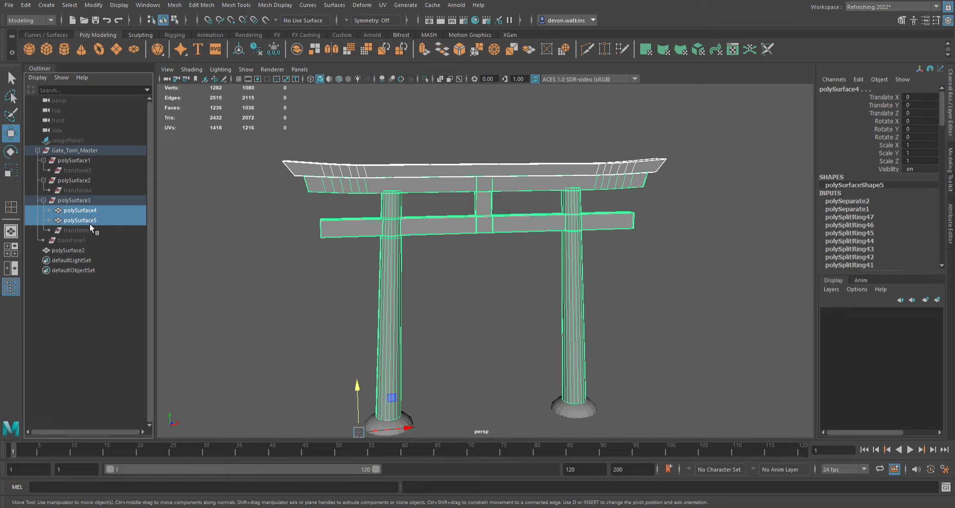
left_click_drag(277, 291, 290, 252, "alt")
left_click(88, 220)
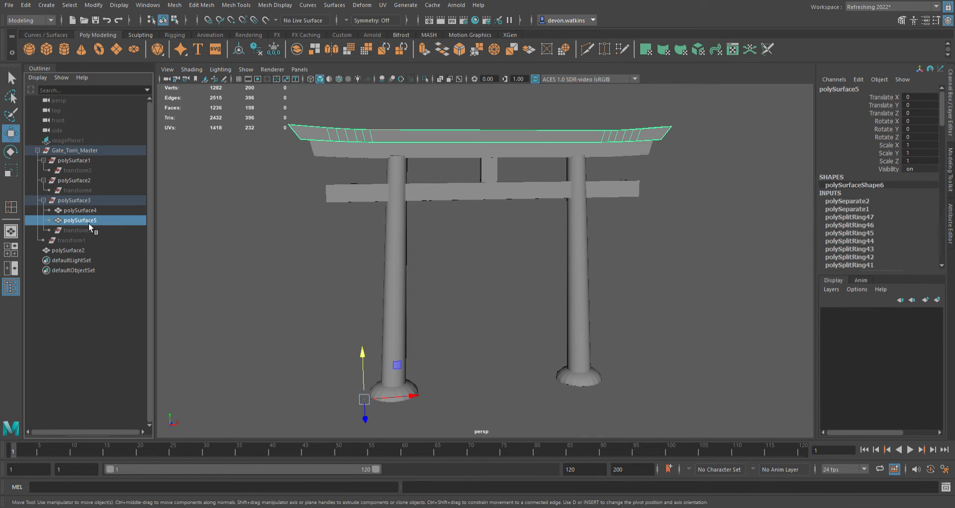
double_click(89, 220)
type("T")
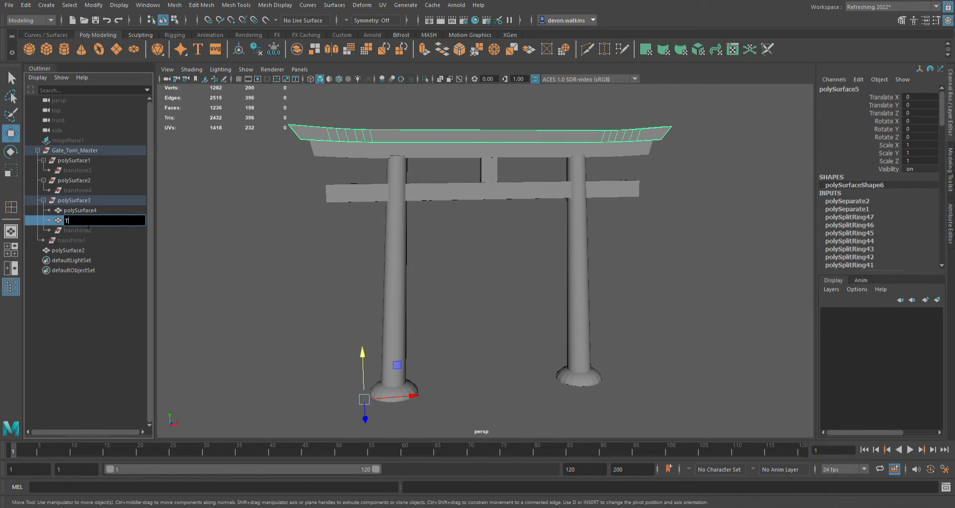
type("orii_Gate_Cap")
Rename the piece with the posts and lower beams as Torii_Gate_Main.
left_click(90, 211)
double_click(90, 212)
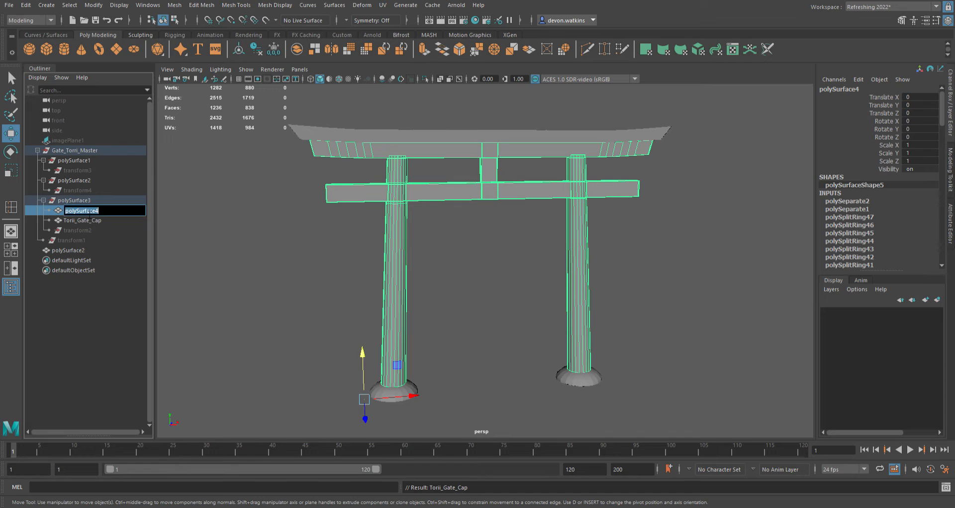
type("Torii_Gate")
type("_Main")
Rename the combined post bases as Torri_Gate_Base and clear the selection.
left_click(82, 255)
double_click(81, 254)
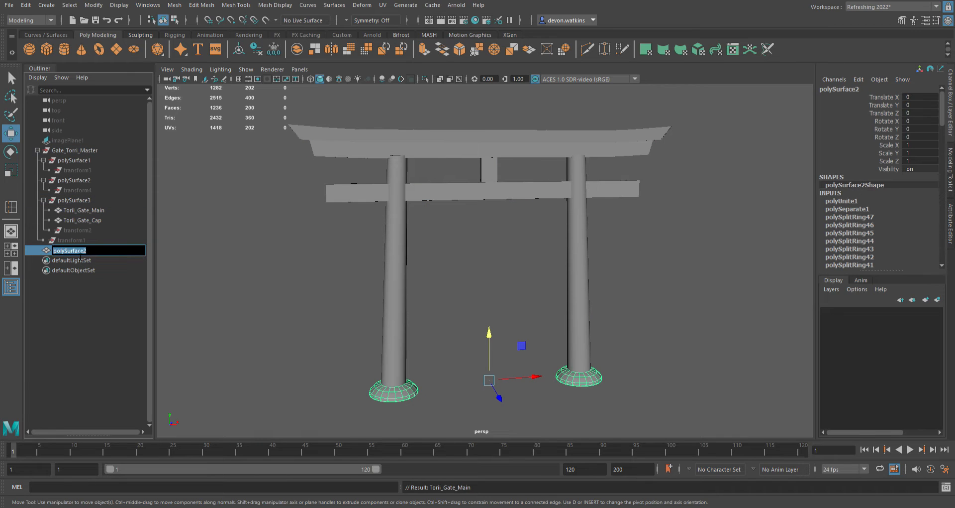
type("Torri")
type("_Gate")
type("_Foundation")
key("BackSpace")
key("BackSpace")
key("BackSpace")
key("BackSpace")
key("BackSpace")
key("BackSpace")
key("BackSpace")
key("BackSpace")
key("BackSpace")
type("Base")
left_click(212, 225)
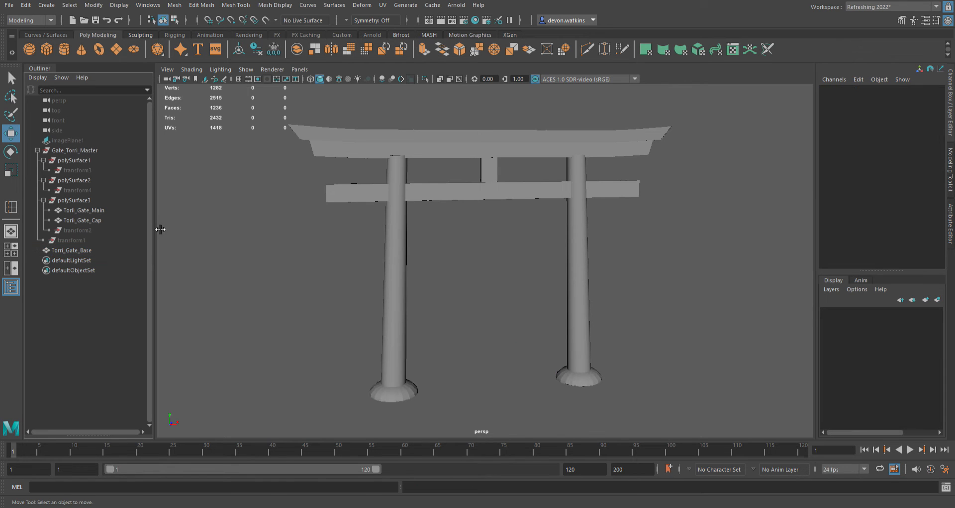
Take Torii_Gate_Main and Torii_Gate_Cap out of their parent groups and place them at the top level beside the base object.
left_click(93, 215)
left_click(97, 222, "shift")
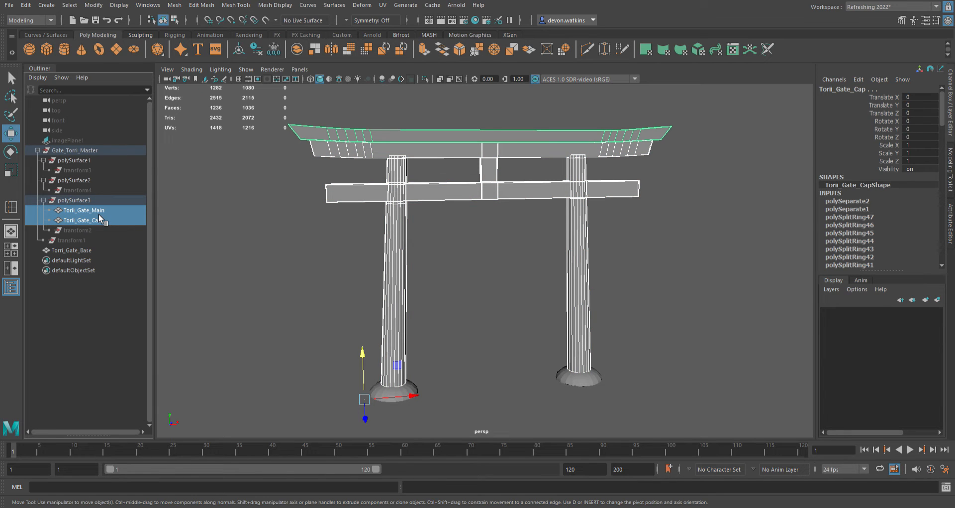
left_click_drag(98, 214, 88, 163)
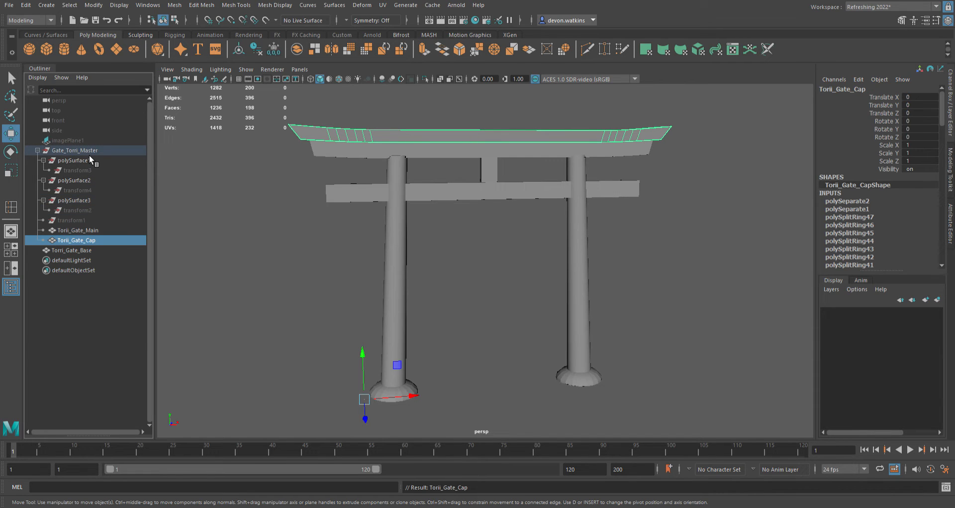
left_click(88, 231, "ctrl")
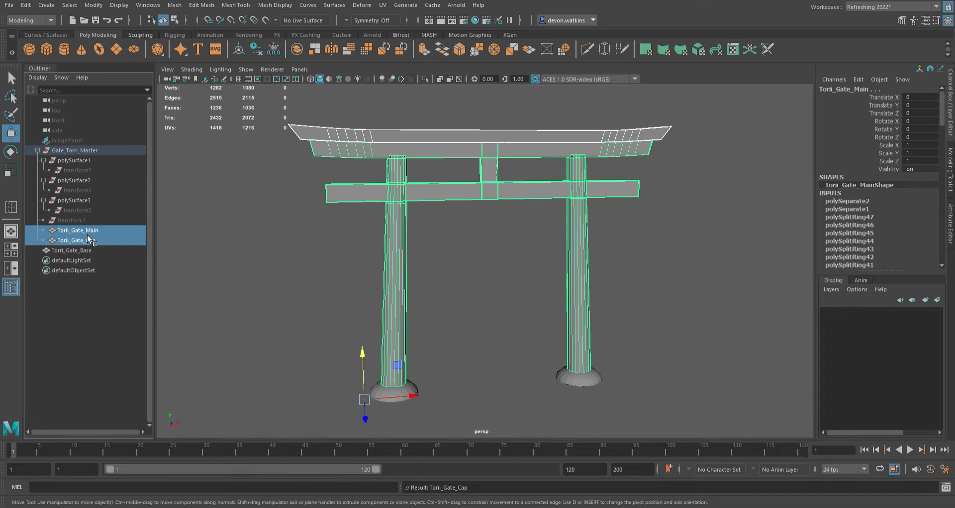
left_click_drag(88, 234, 73, 253)
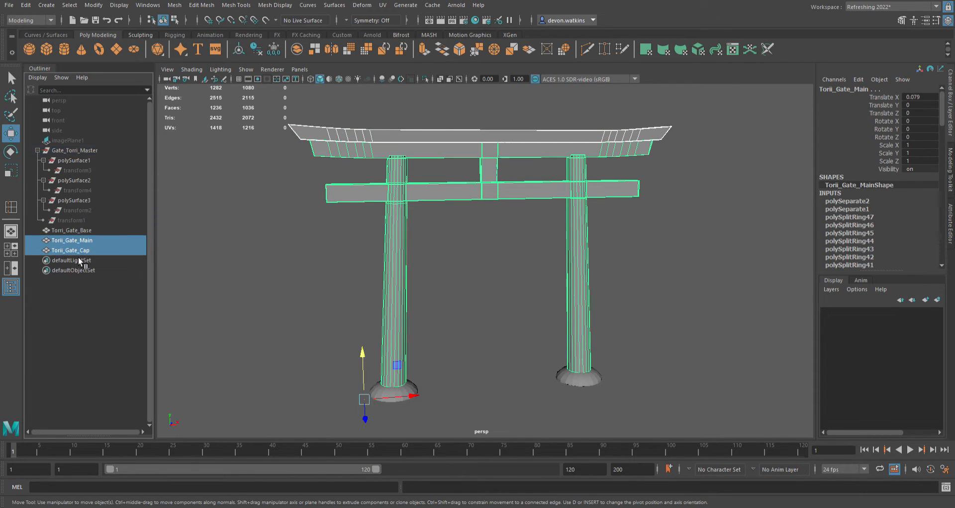
Duplicate the base, main and cap objects together.
left_click(82, 231)
left_click(82, 250, "shift")
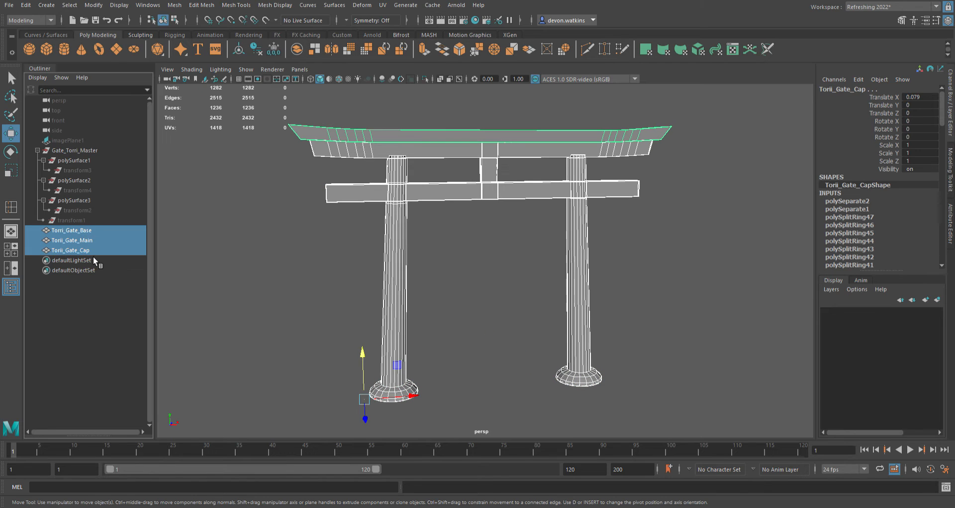
key("ctrl+d")
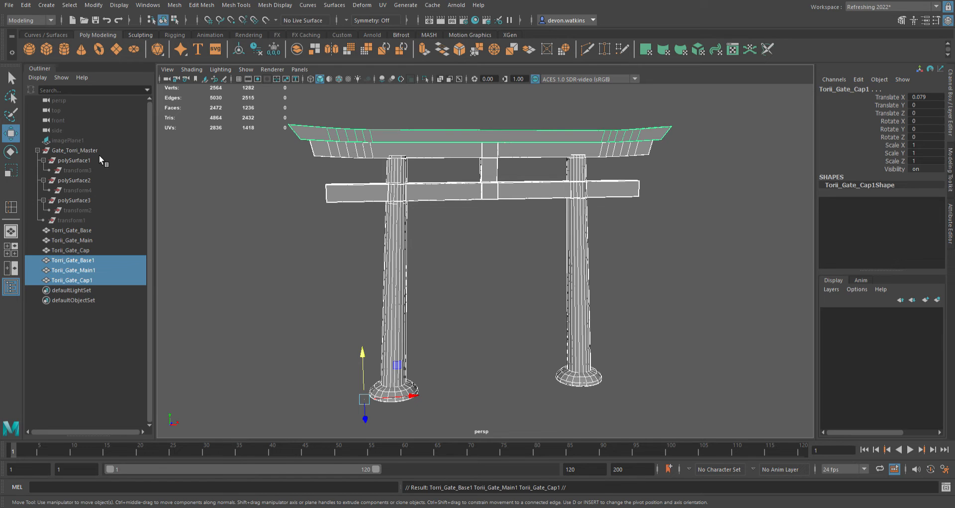
Delete the Gate_Torri_Master group with its contents and the three original gate pieces, keeping only the duplicates.
left_click_drag(100, 154, 99, 226)
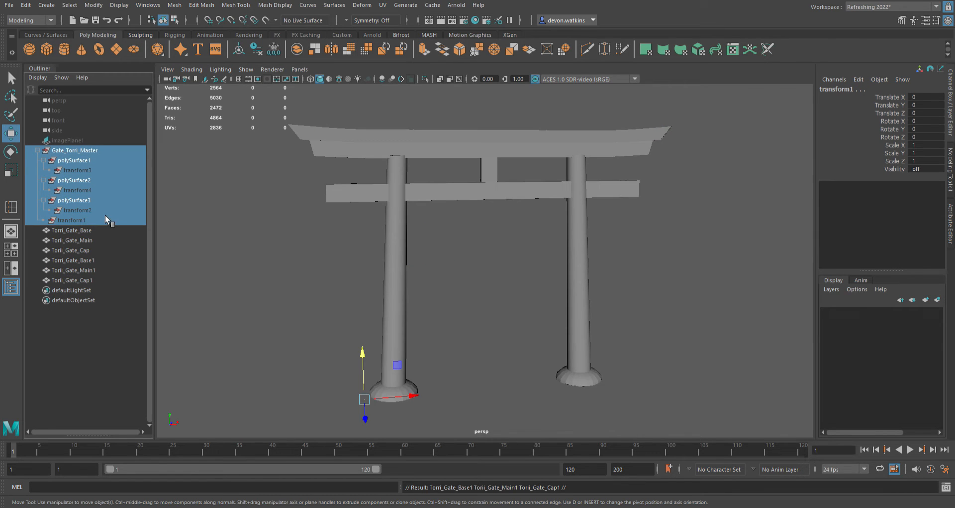
key("Delete")
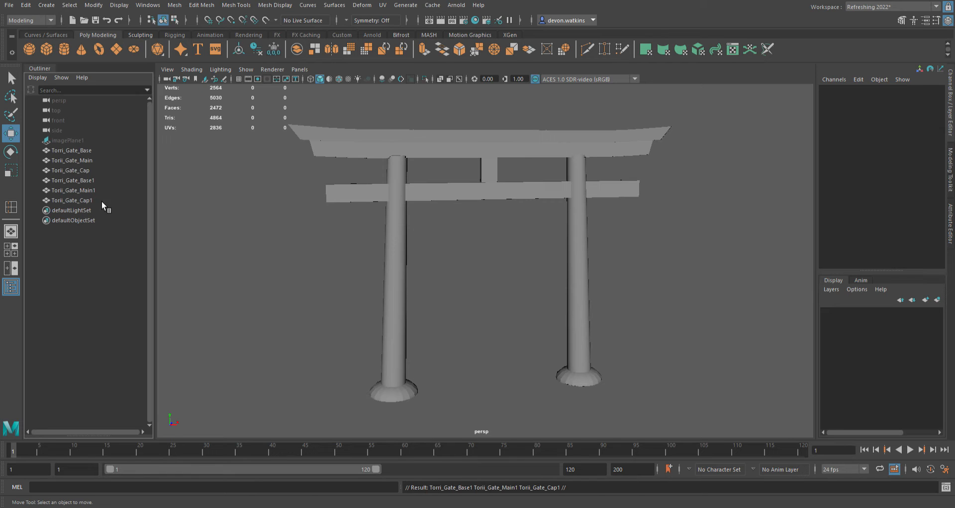
left_click_drag(93, 173, 95, 150)
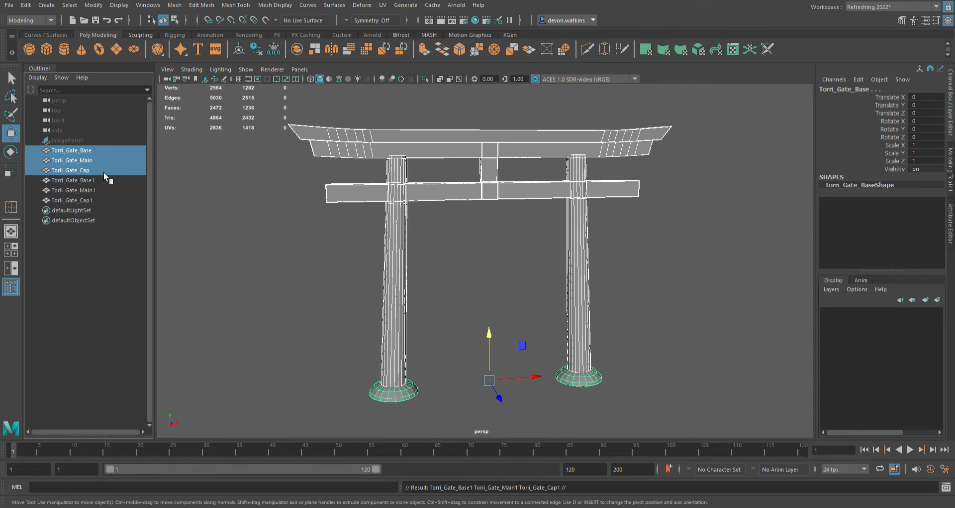
key("Delete")
Remove the trailing 1 from the names of the duplicated base, main and cap objects.
left_click(101, 149)
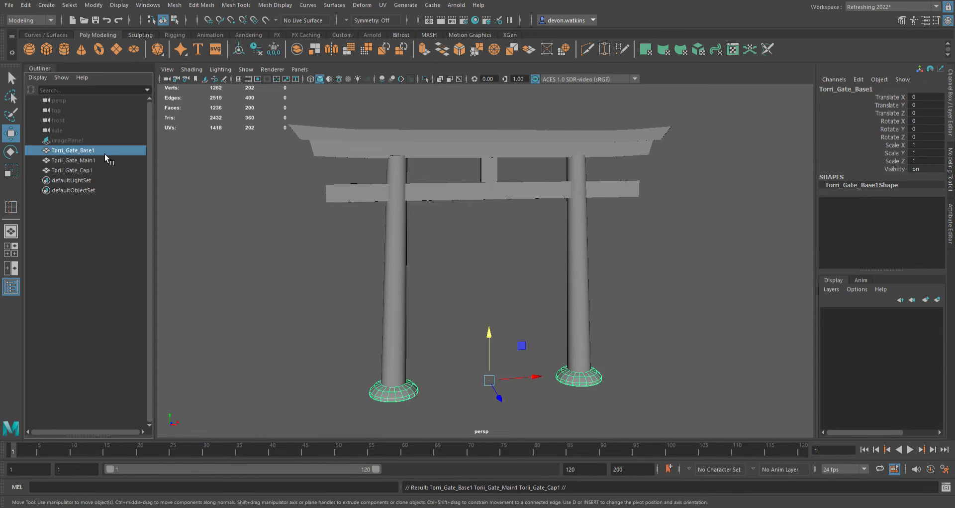
double_click(107, 153)
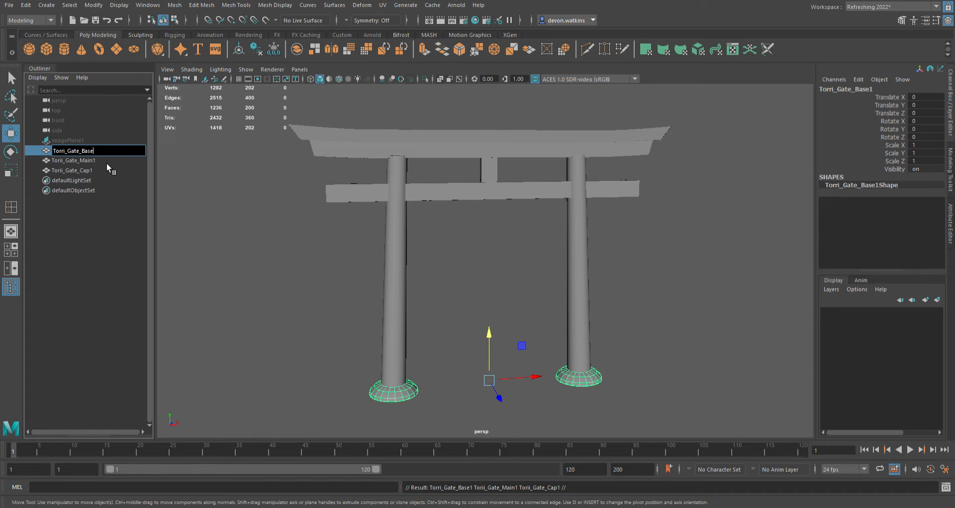
double_click(106, 165)
key("Right")
key("BackSpace")
double_click(105, 174)
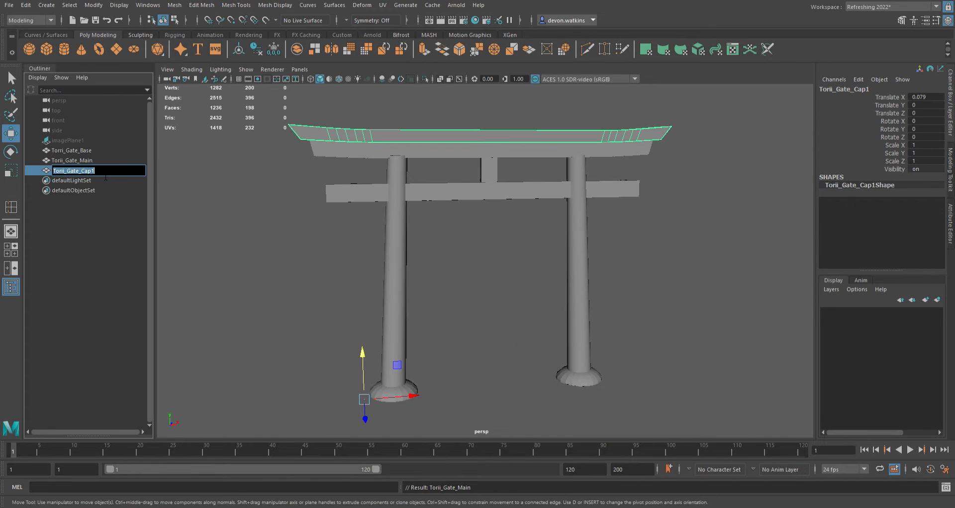
key("Right")
key("BackSpace")
Try moving the cap object along Z by about 0.913, and undo the move.
left_click(91, 161)
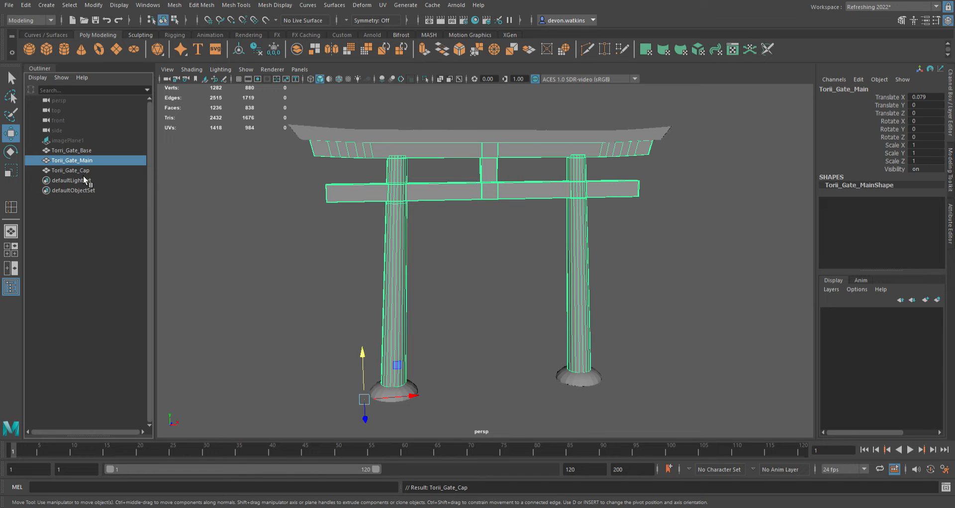
left_click(83, 171)
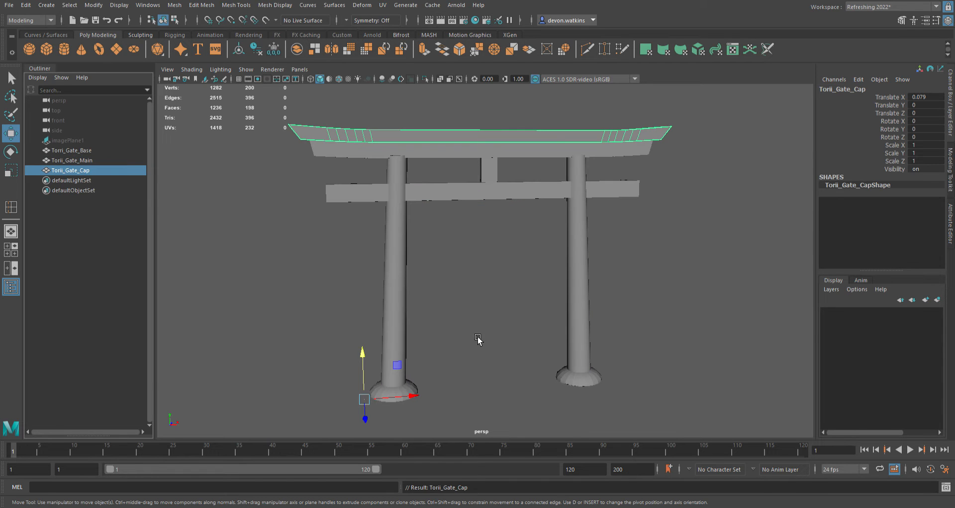
left_click_drag(373, 315, 315, 314, "alt")
left_click_drag(399, 430, 407, 444)
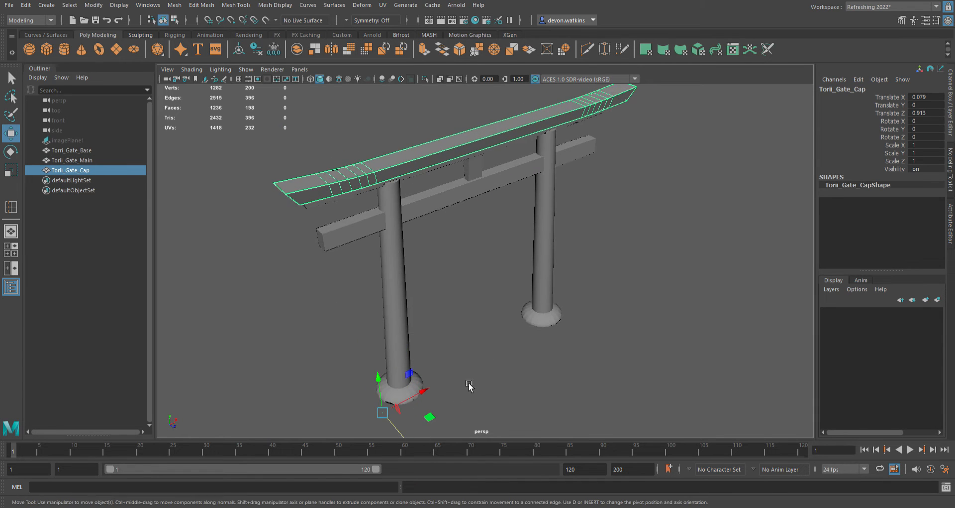
key("ctrl+z")
Examine the whole gate with the cap selected from an angled view and from the front.
scroll(480, 346, "down", 3)
middle_click_drag(477, 343, 465, 311, "alt")
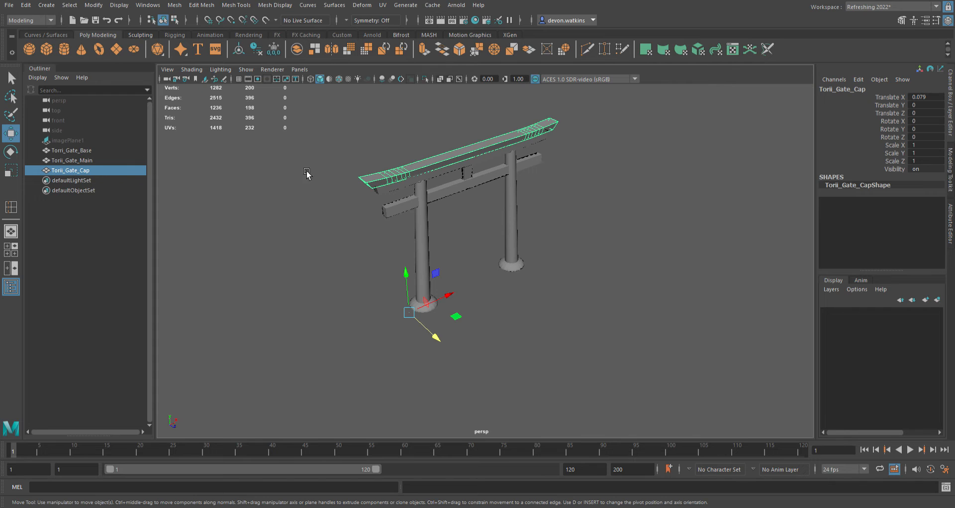
left_click_drag(448, 250, 427, 229, "alt")
middle_click_drag(396, 213, 389, 252, "alt")
scroll(389, 251, "up", 2)
scroll(389, 251, "up", 2)
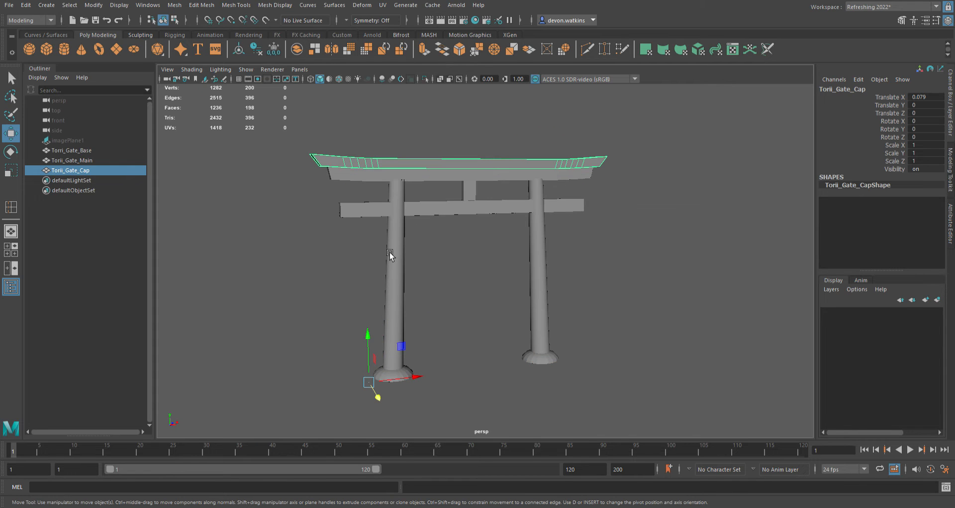
left_click_drag(348, 259, 335, 263, "alt")
middle_click_drag(335, 262, 352, 259, "alt")
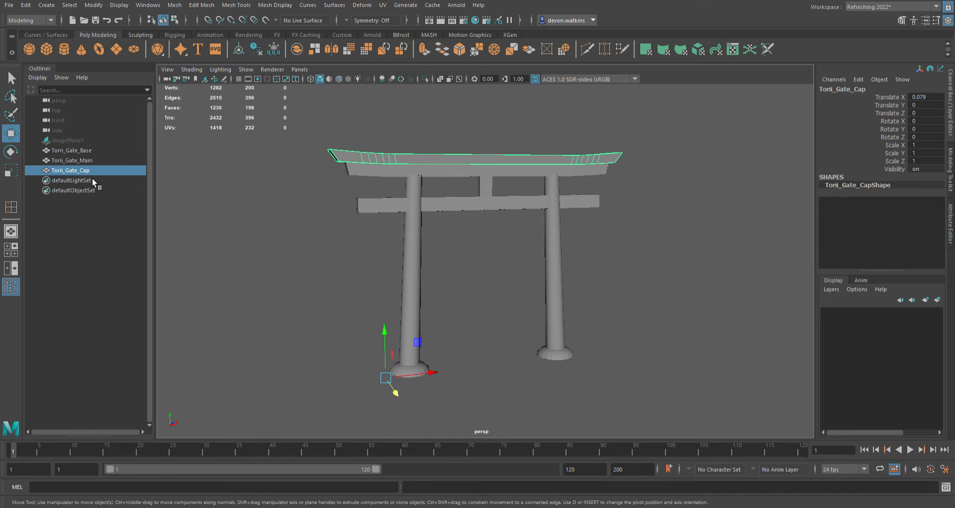
Examine the whole gate's wireframe from several angles, with the main object alone and with the base, main and cap objects selected.
left_click(91, 151, "shift")
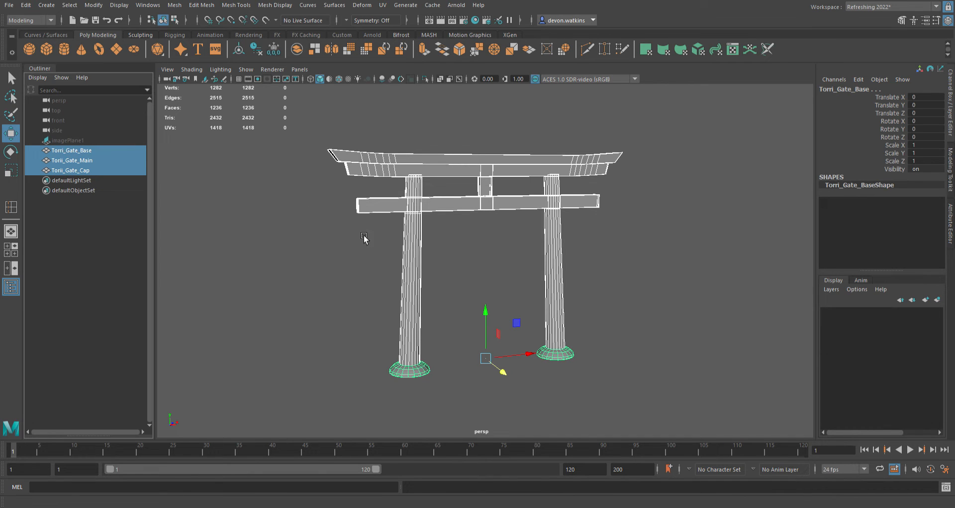
left_click(510, 247)
left_click_drag(510, 247, 457, 259, "alt")
mouse_move(479, 263)
left_mouse_down("alt")
mouse_move(437, 254)
mouse_move(484, 267)
left_mouse_up("alt")
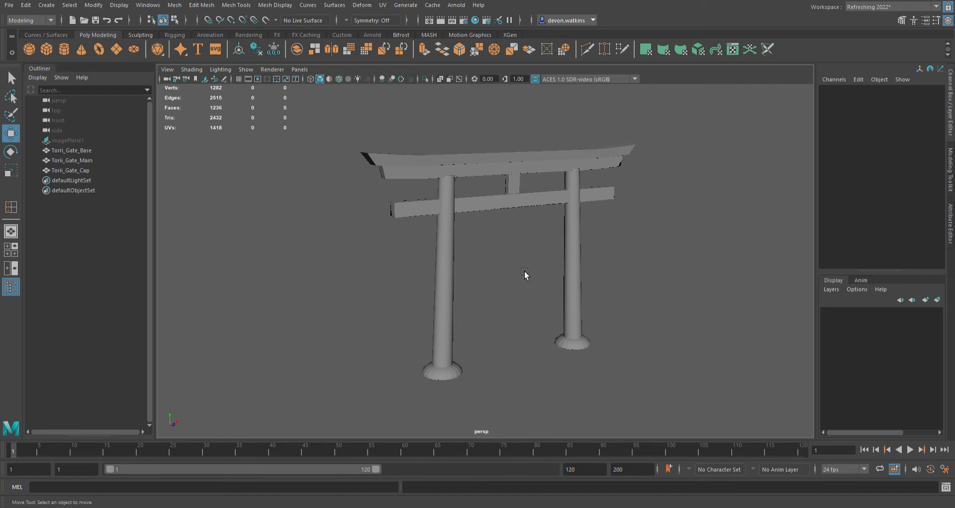
left_click_drag(524, 273, 496, 271, "alt")
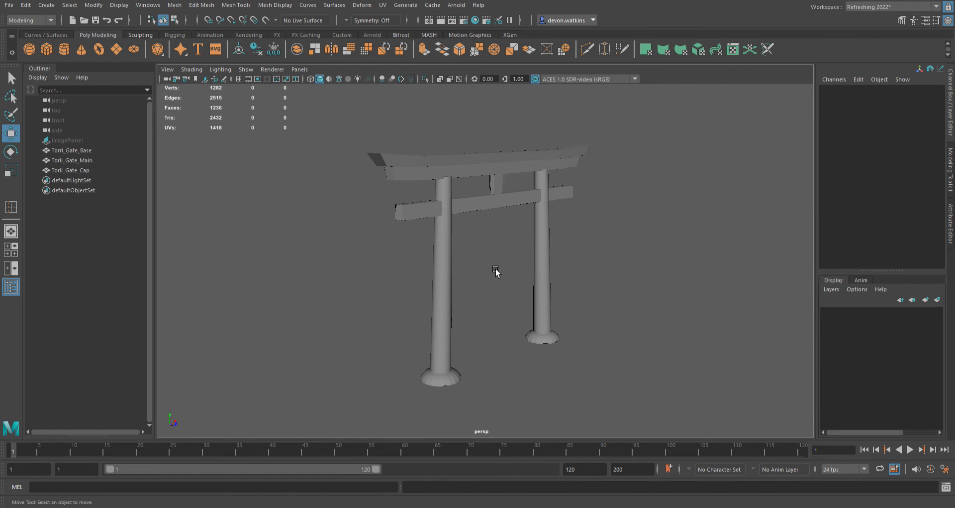
scroll(496, 271, "up", 8)
left_click(501, 260)
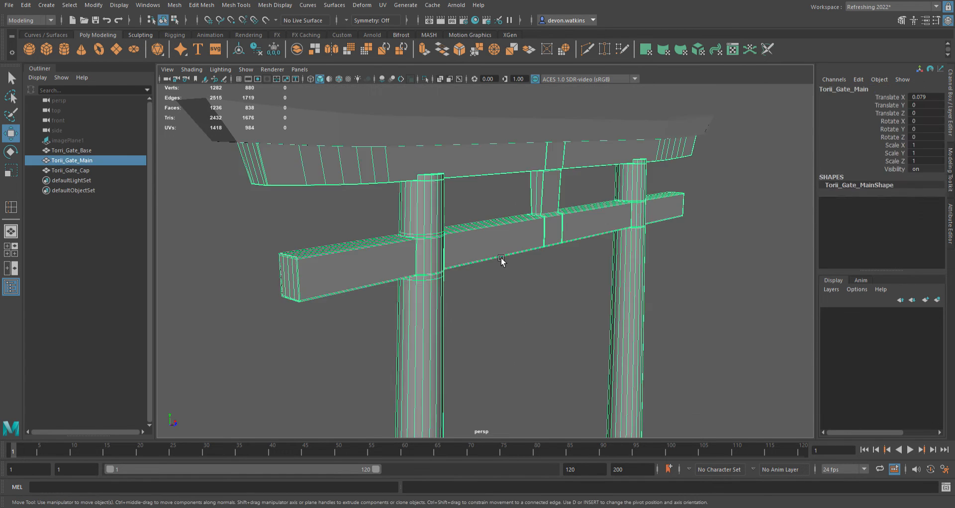
key("f")
left_click_drag(534, 320, 469, 314, "alt")
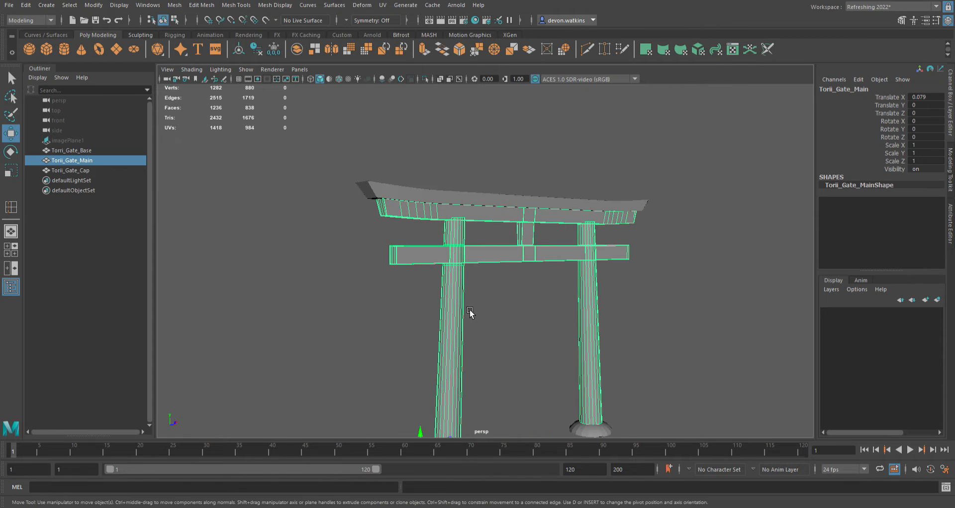
left_click(86, 172)
left_click(86, 157, "shift")
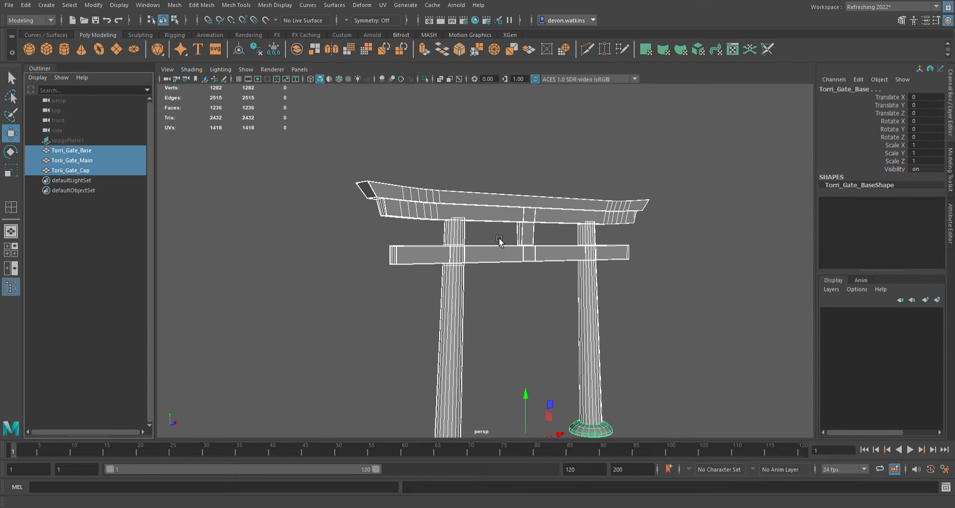
left_click_drag(521, 292, 515, 238, "alt")
scroll(517, 229, "down", 2)
left_click(509, 247)
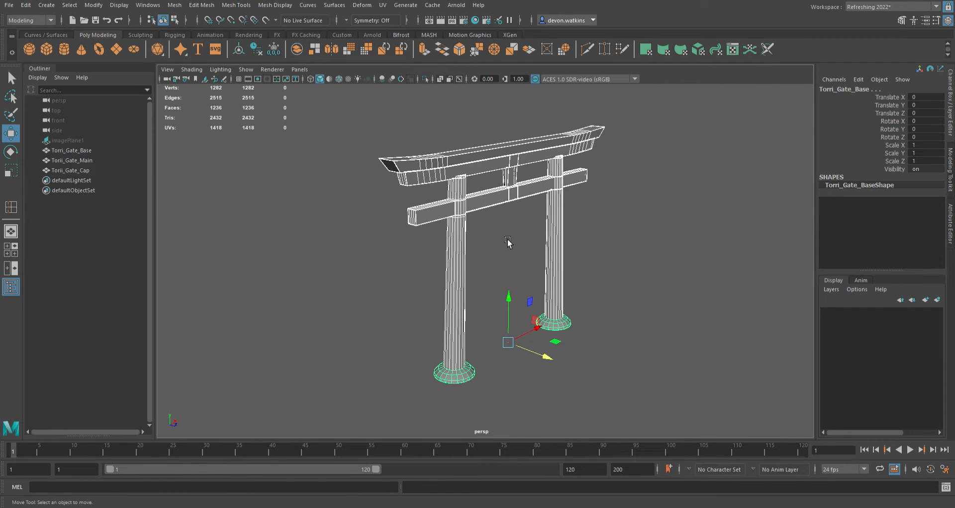
Select the base object and bring the round underside of one foot into close view.
left_click_drag(516, 286, 495, 297, "alt")
left_click(451, 306)
scroll(499, 306, "up", 4)
scroll(494, 297, "up", 2)
middle_click_drag(495, 298, 524, 257, "alt")
scroll(519, 265, "up", 2)
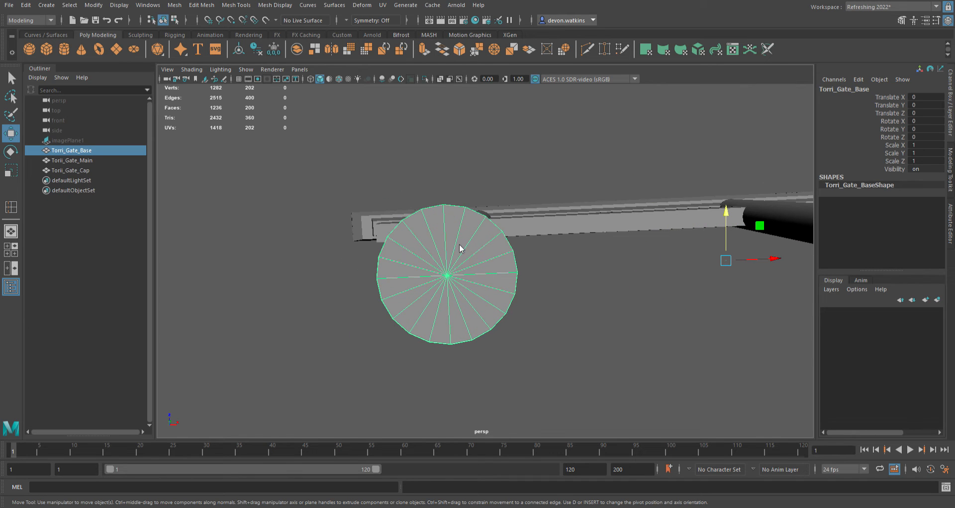
Examine the edges that converge at the centre of the foot's underside, picking a single radial edge in edge mode.
key("F10")
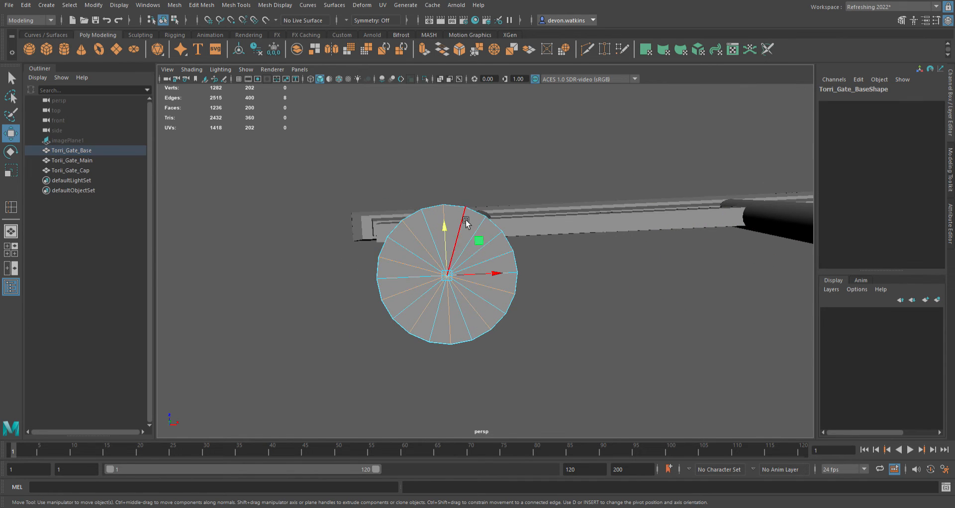
scroll(479, 254, "up", 3)
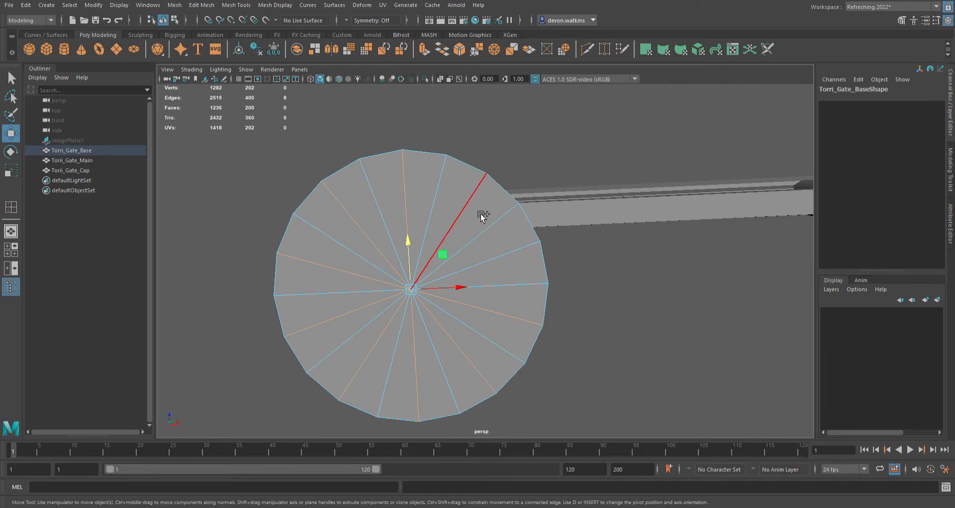
left_click(517, 257, "shift")
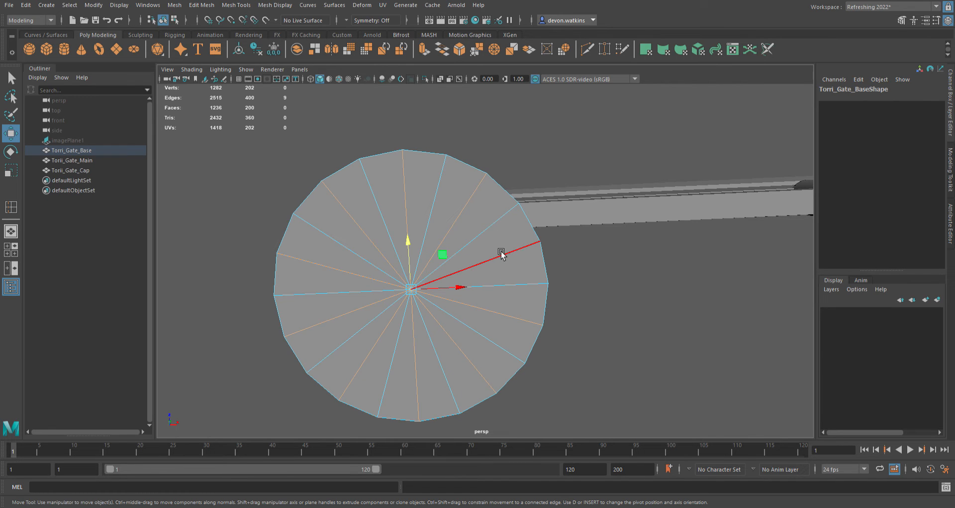
left_click(502, 255)
scroll(406, 246, "down", 2)
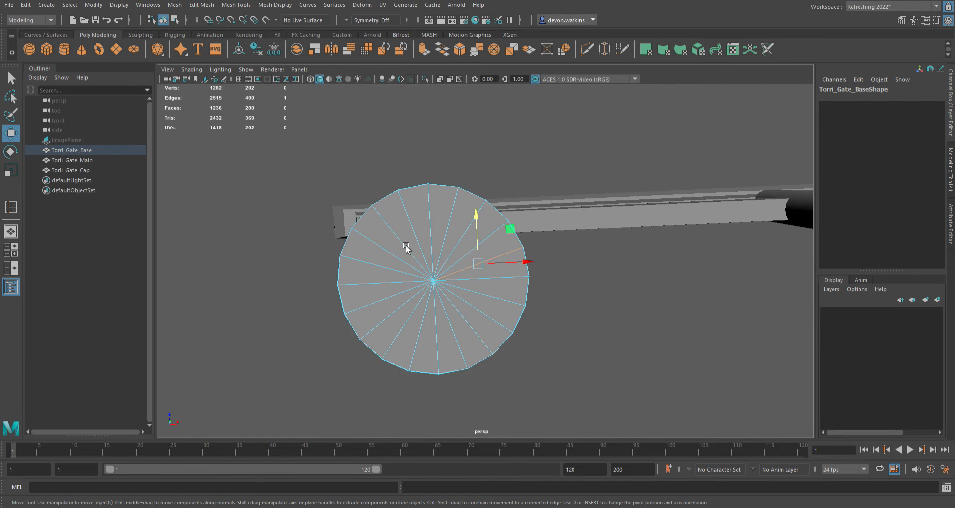
scroll(406, 252, "up", 2)
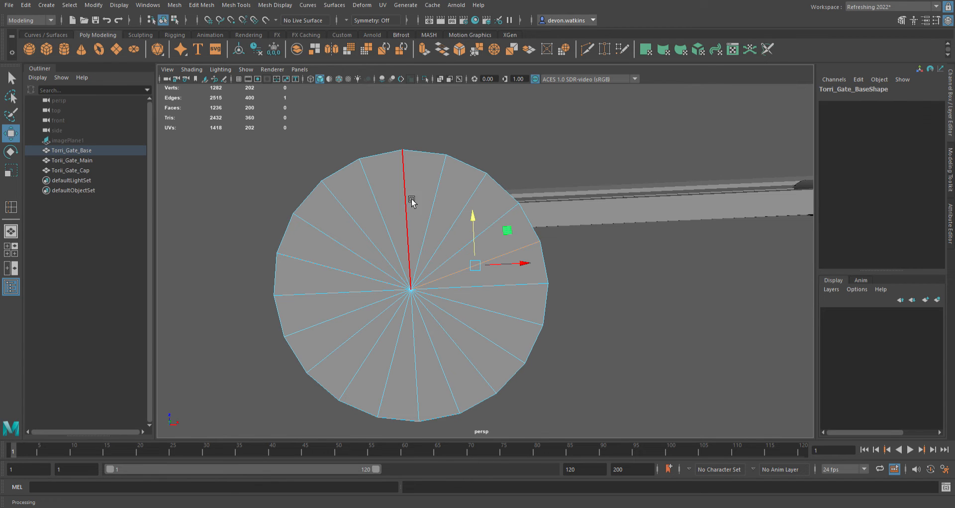
left_click_drag(422, 268, 432, 326, "alt")
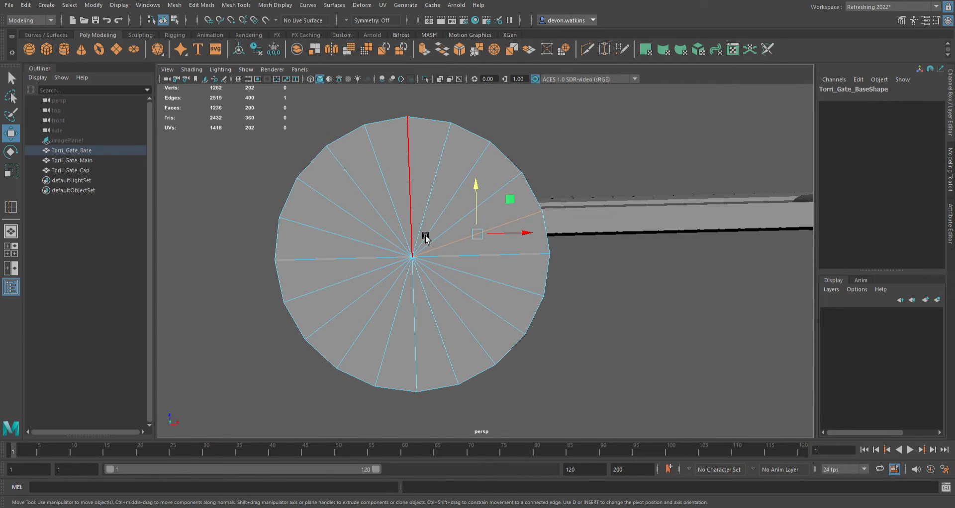
Try selecting the triangular faces around the foot's underside one by one in face mode.
key("F11")
left_click_drag(443, 257, 435, 297, "alt")
key("f")
left_click_drag(412, 266, 439, 269, "alt")
left_click(445, 256)
scroll(477, 294, "up", 5)
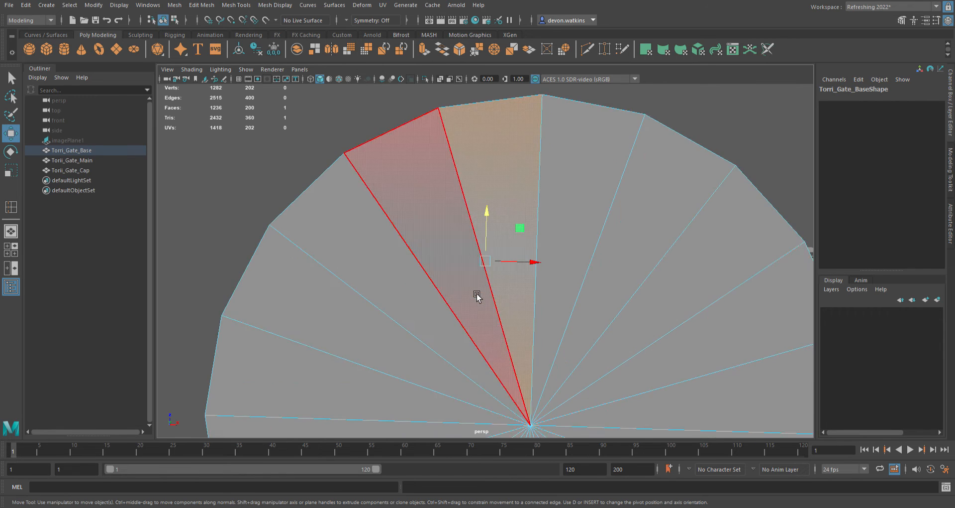
scroll(512, 363, "down", 2)
scroll(453, 261, "up", 2)
left_click(445, 240, "shift")
left_click(425, 246, "shift")
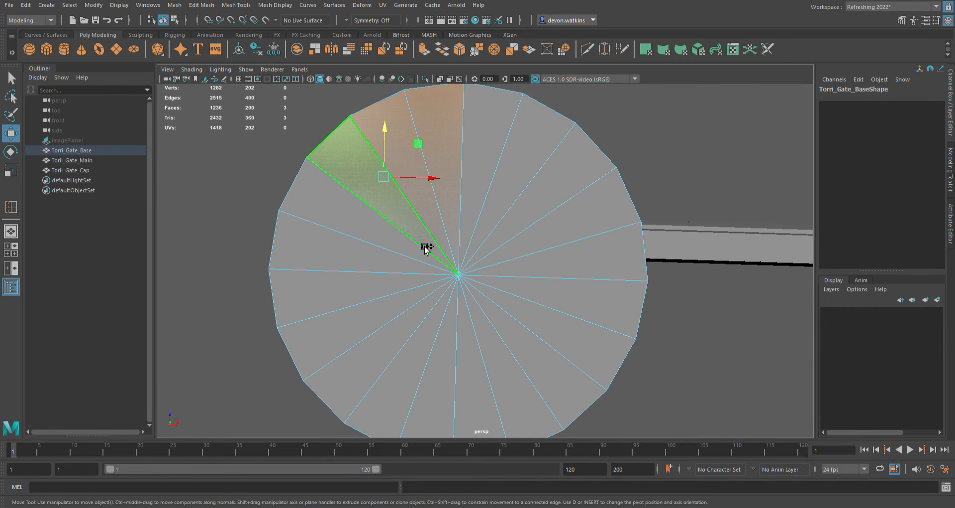
left_click(418, 256, "shift")
left_click(414, 266, "shift")
left_click(415, 282, "shift")
left_click(421, 308, "shift")
left_click(436, 329, "shift")
left_click(452, 341, "shift")
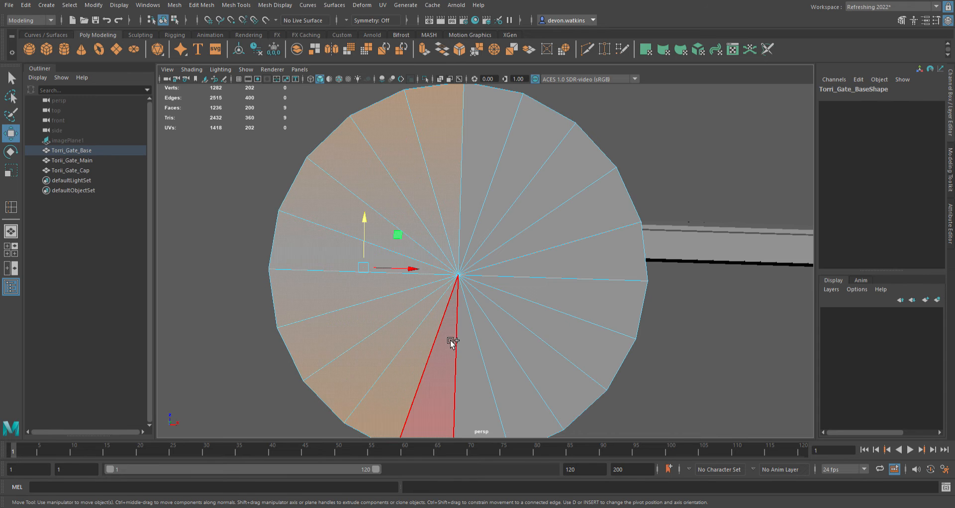
left_click(468, 347, "shift")
left_click(487, 348, "shift")
left_click(504, 344, "shift")
left_click(516, 339, "shift")
left_click(544, 322, "shift")
left_click(572, 294, "shift")
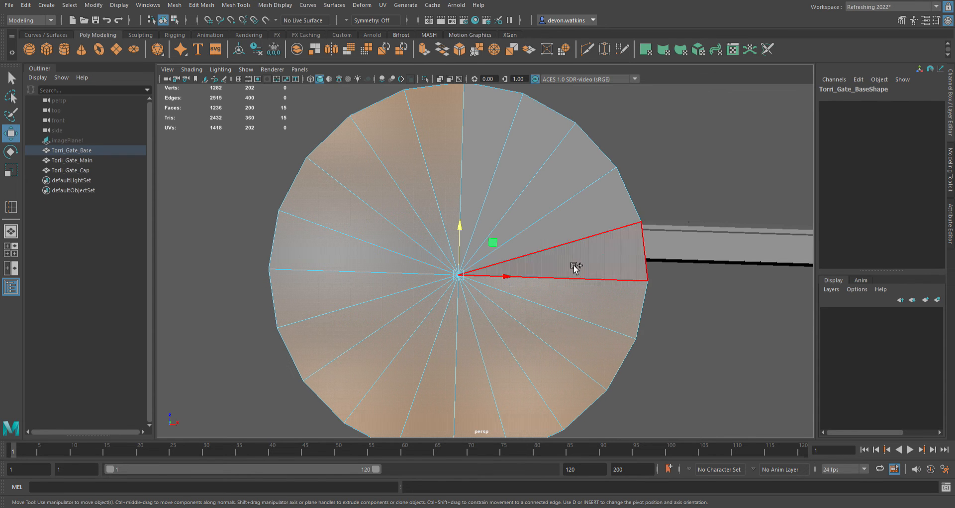
left_click(576, 264, "shift")
left_click(563, 219, "shift")
left_click(548, 194, "shift")
Try selecting all connected faces of the foot, starting from individual underside triangles.
left_click(572, 323)
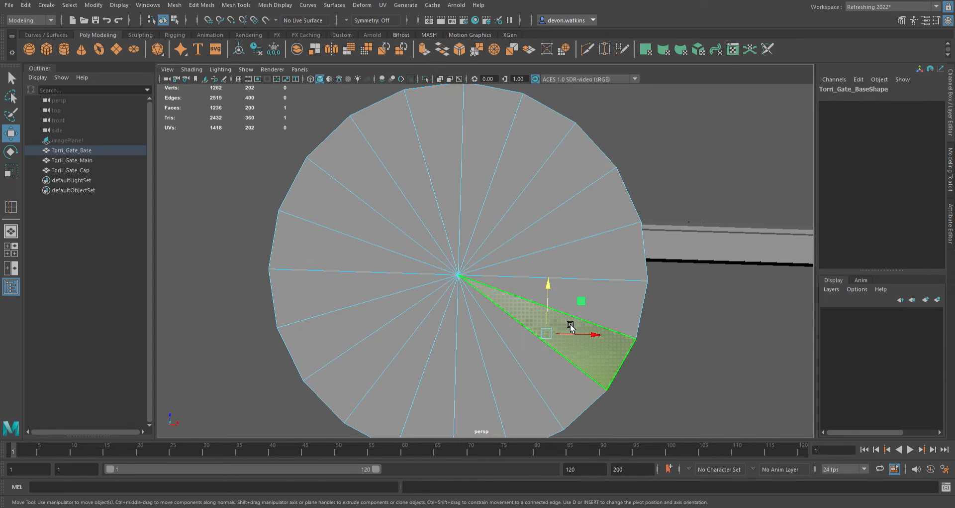
left_click(364, 266, "shift")
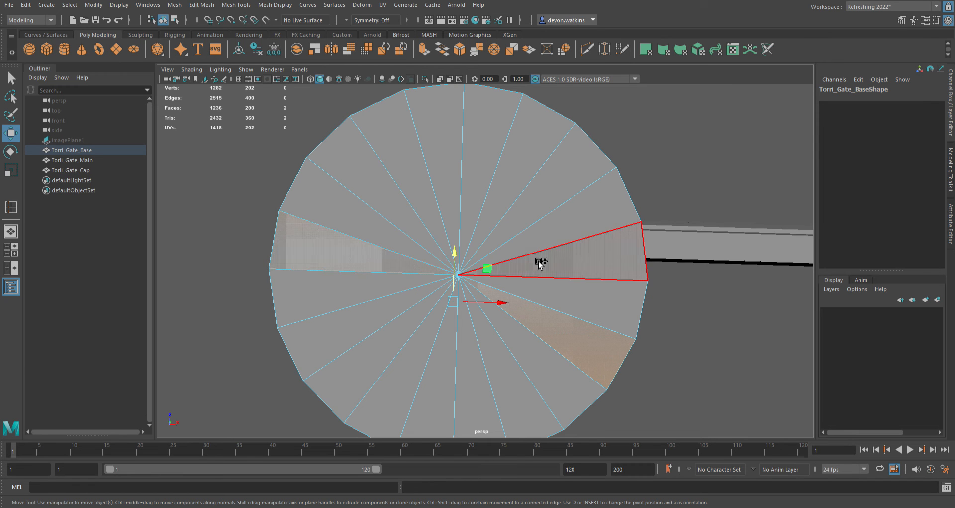
double_click(558, 264, "shift")
Remove the ten triangular faces in the upper half of the foot's underside from the face selection.
left_click(374, 254, "ctrl")
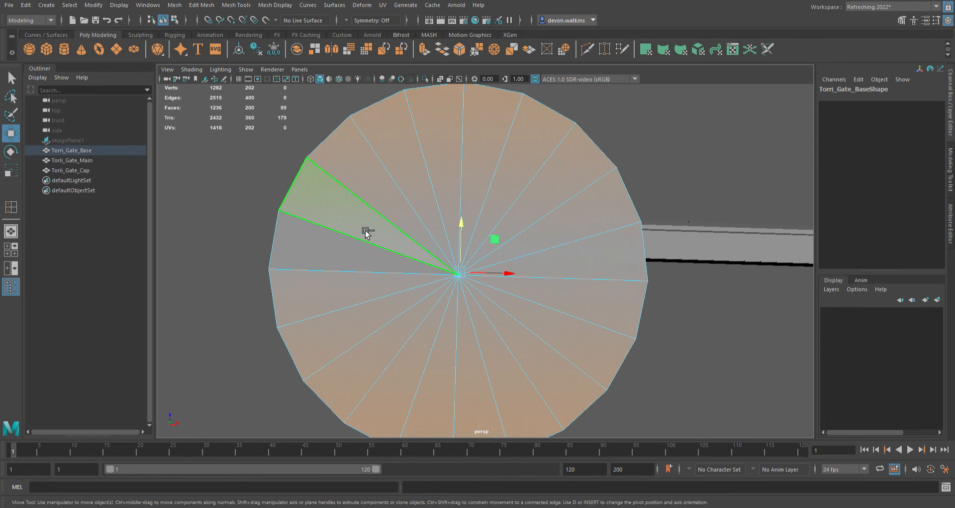
left_click(366, 230, "ctrl")
left_click(393, 214, "ctrl")
left_click(428, 199, "ctrl")
left_click(465, 181, "ctrl")
left_click(493, 169, "ctrl")
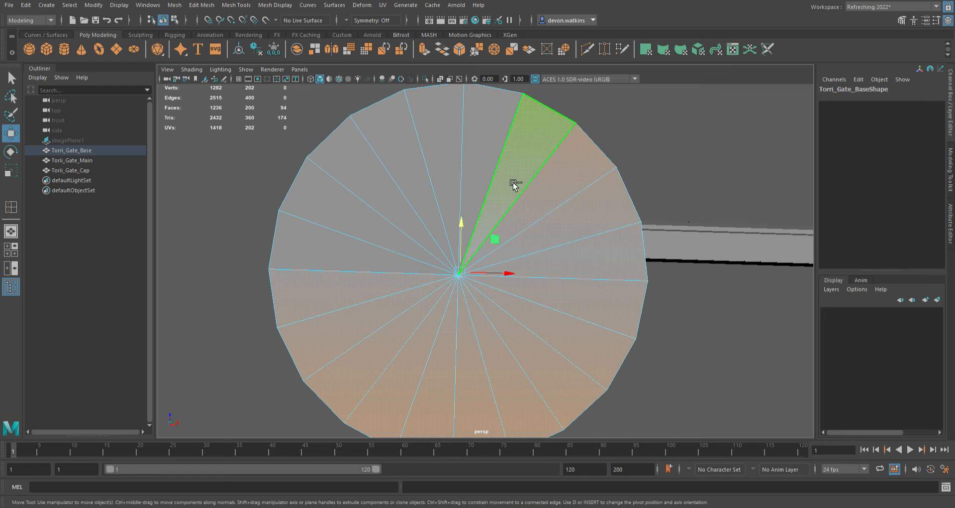
left_click(513, 181, "ctrl")
left_click(558, 205, "ctrl")
left_click(587, 232, "ctrl")
left_click(595, 269, "ctrl")
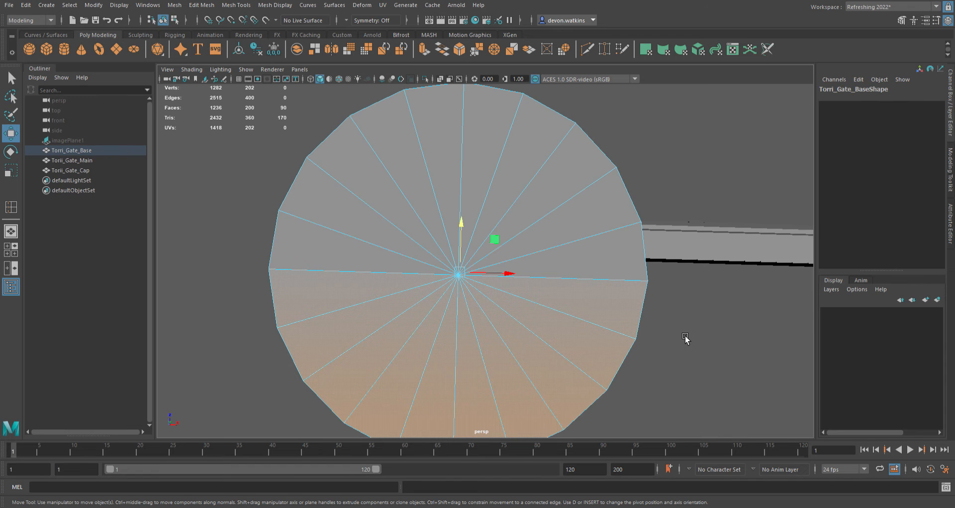
Clear the face selection and try picking underside faces in wireframe display.
key("4")
left_click(244, 323)
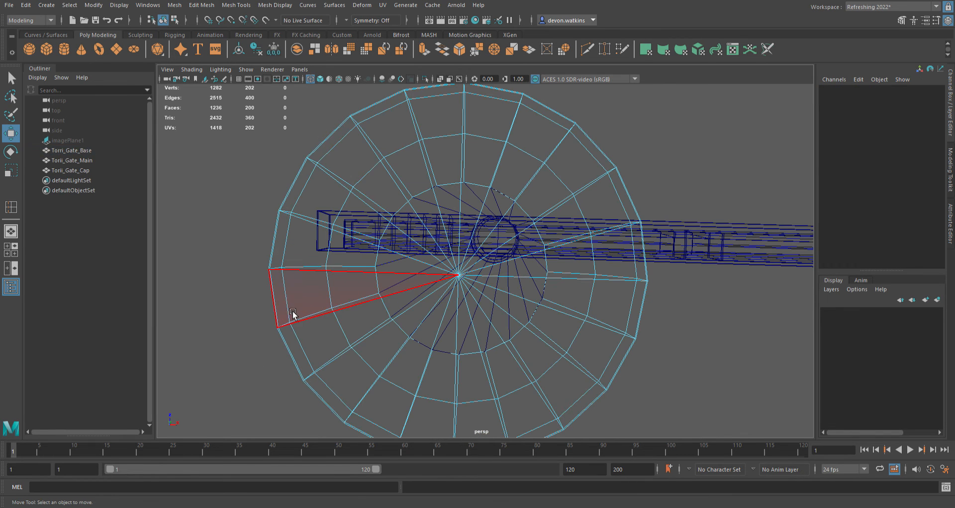
left_click(308, 294)
left_click(326, 341, "shift")
left_click(244, 346)
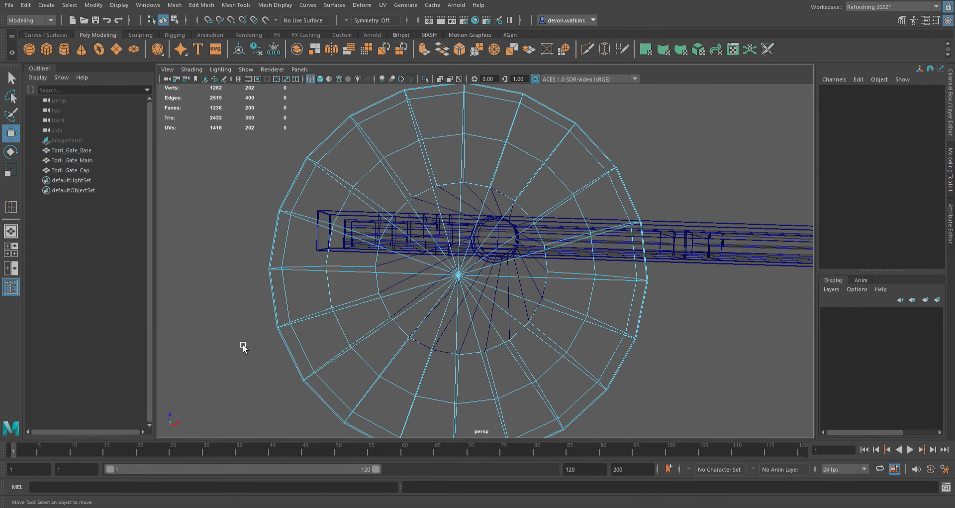
Try an area selection over the lower half of the foot in shaded display, check it in wireframe, and clear it.
key("5")
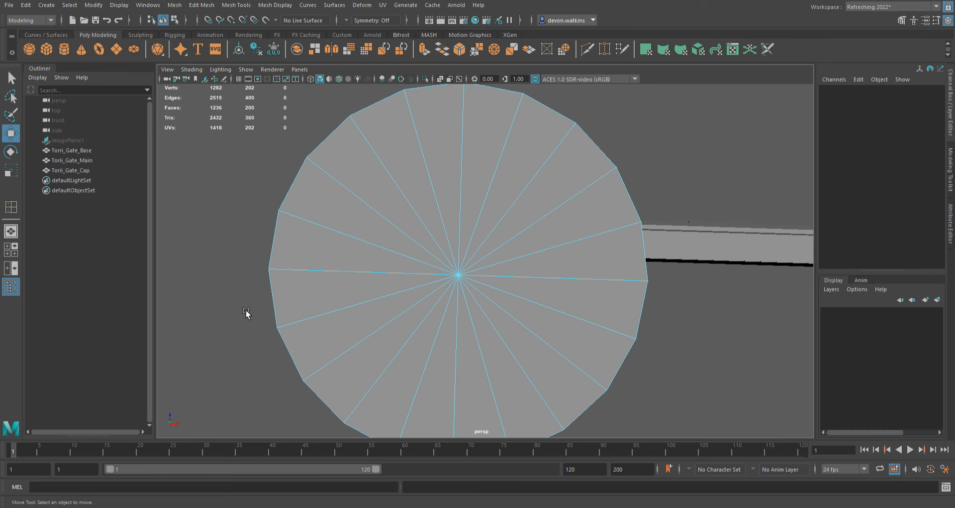
mouse_move(240, 292)
left_mouse_down()
mouse_move(482, 380)
mouse_move(695, 404)
left_mouse_up()
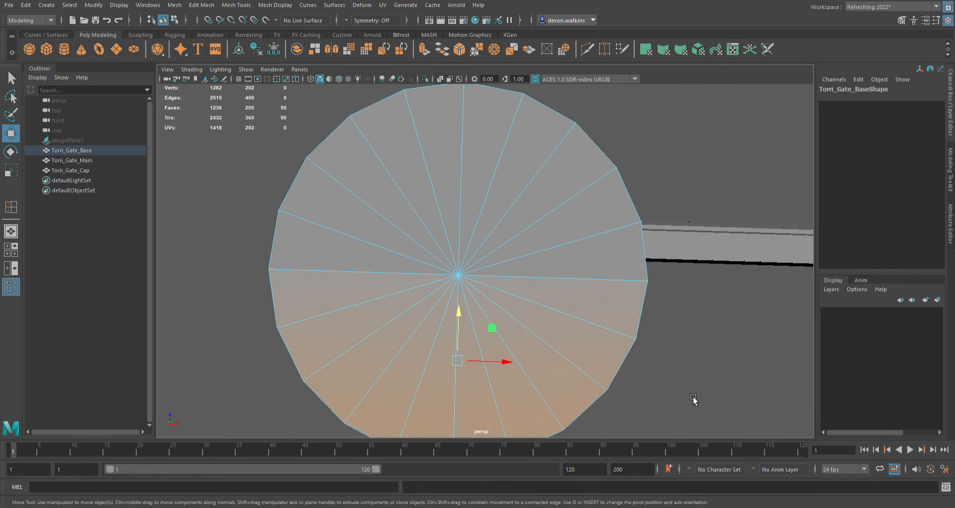
key("4")
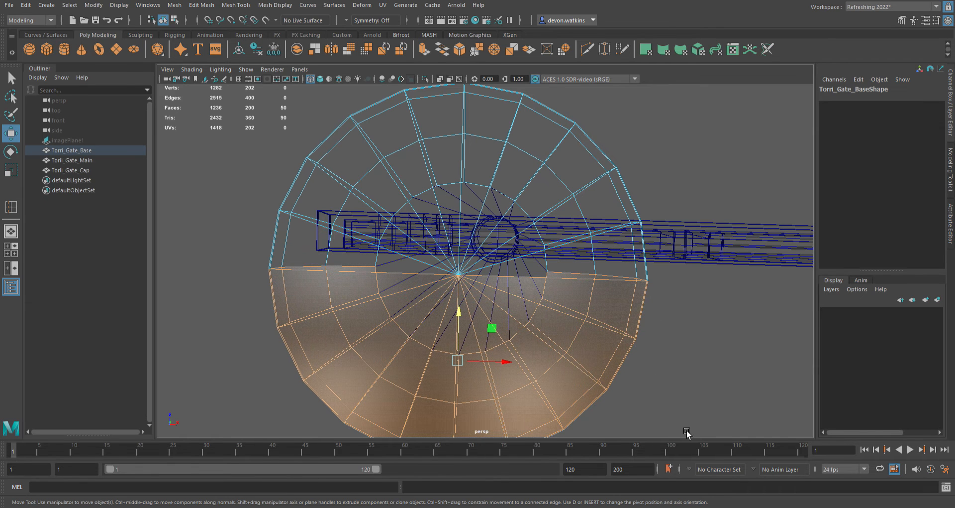
left_click(675, 398)
Select only the ten triangular faces in the lower half of the foot's underside and check the selection in wireframe and shaded display.
left_click(330, 299)
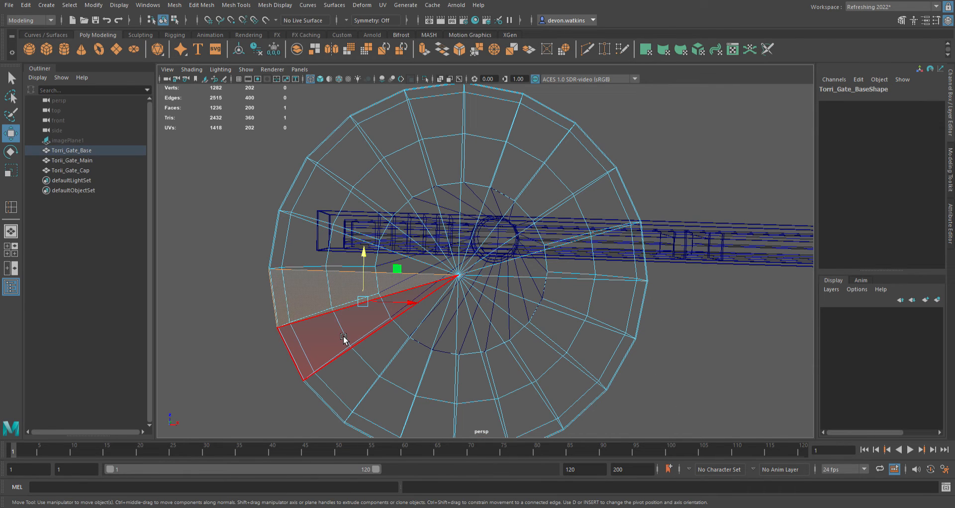
key("5")
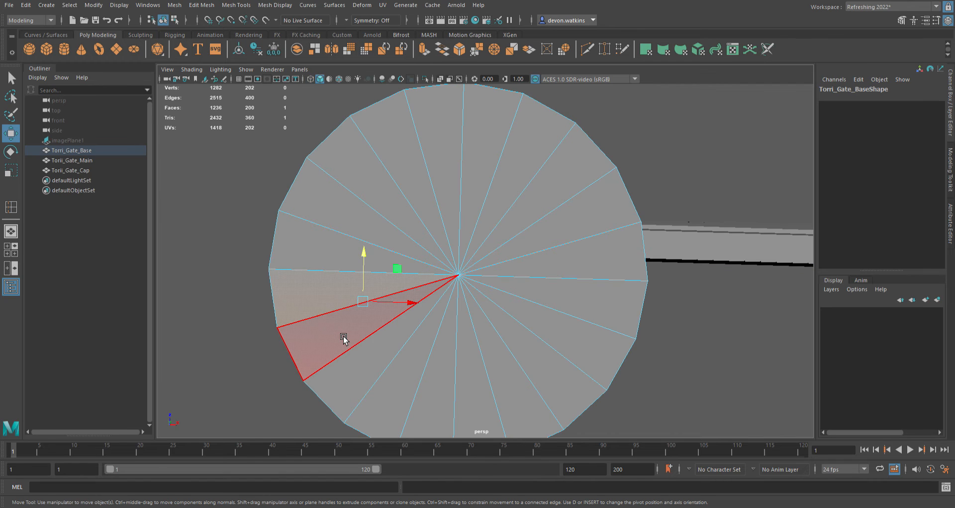
left_click(344, 337, "shift")
left_click(373, 377, "shift")
left_click(409, 387, "shift")
left_click(439, 389, "shift")
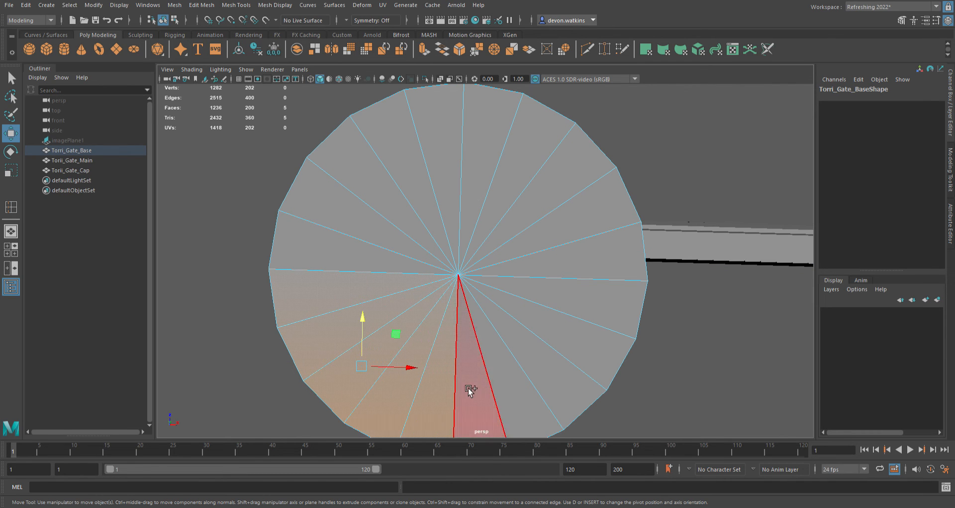
left_click(473, 390, "shift")
left_click(513, 376, "shift")
left_click(548, 358, "shift")
left_click(582, 339, "shift")
left_click(597, 305, "shift")
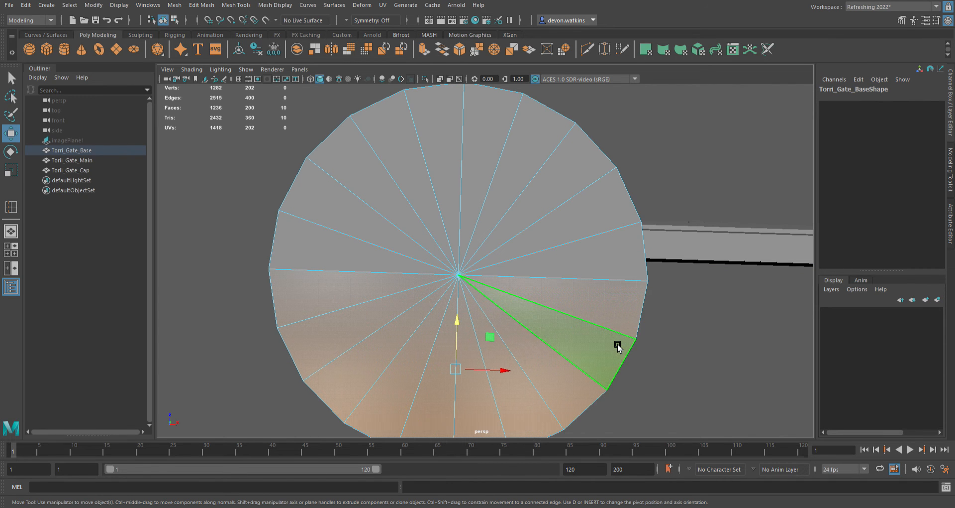
key("4")
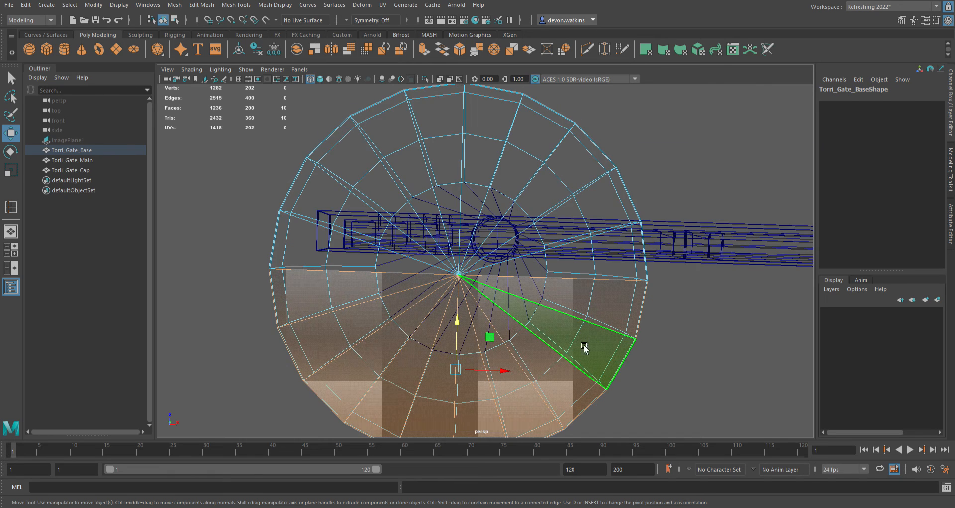
mouse_move(584, 348)
left_mouse_down("alt")
mouse_move(586, 394)
mouse_move(579, 354)
left_mouse_up("alt")
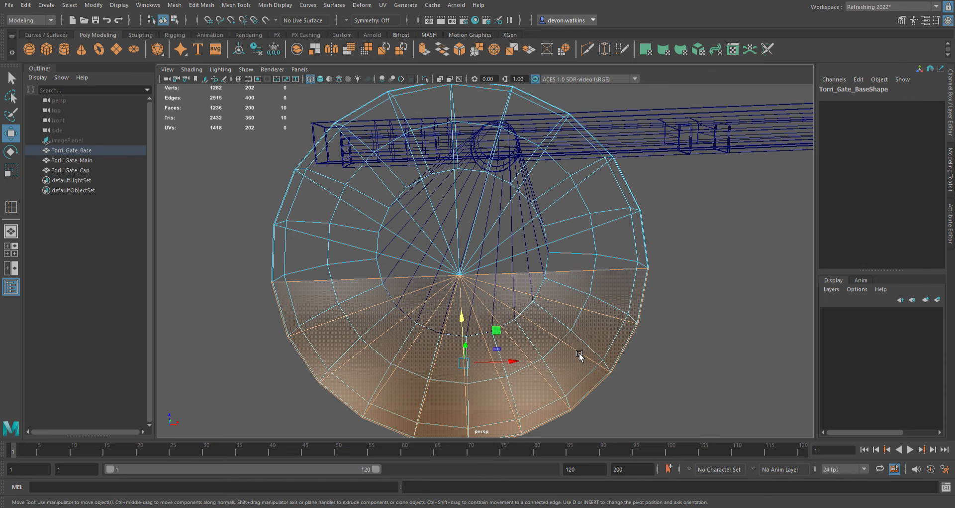
key("5")
left_click_drag(587, 362, 583, 369, "alt")
middle_click_drag(583, 371, 582, 315, "alt")
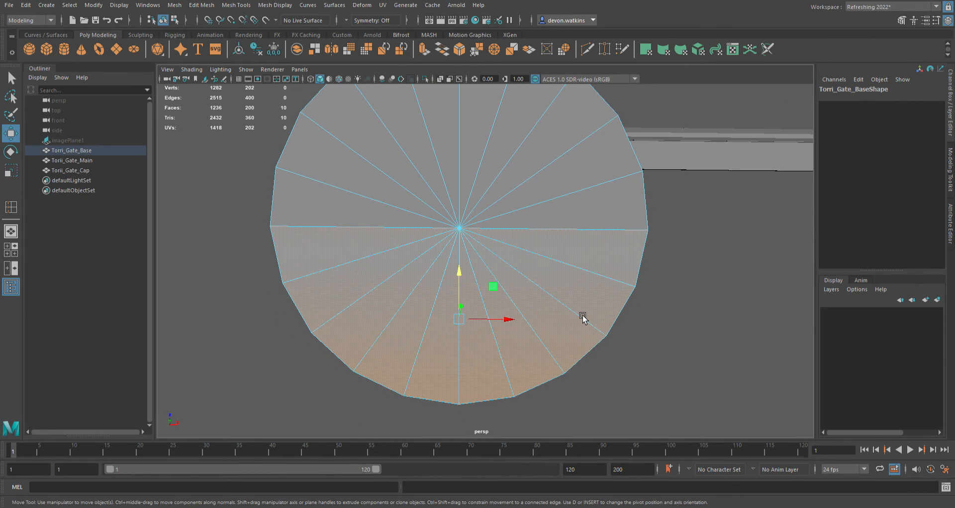
Delete the ten selected triangular faces from the lower half of the foot's underside.
key("Delete")
left_click_drag(540, 292, 512, 284, "alt")
left_click(500, 201)
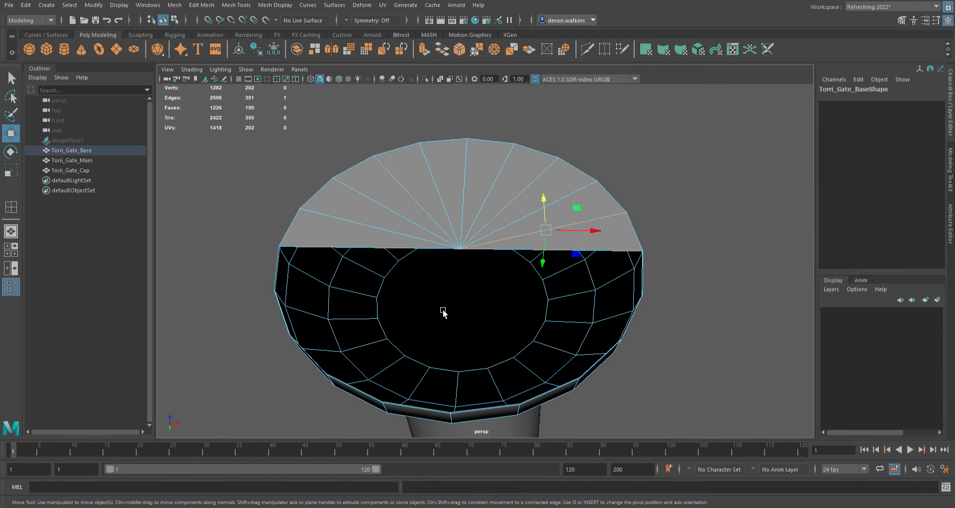
Bridge the first pair of opposite rim edges beside the remaining half of the triangle fan.
left_click_drag(443, 312, 496, 288, "alt")
left_click(348, 387)
left_click(585, 206, "shift")
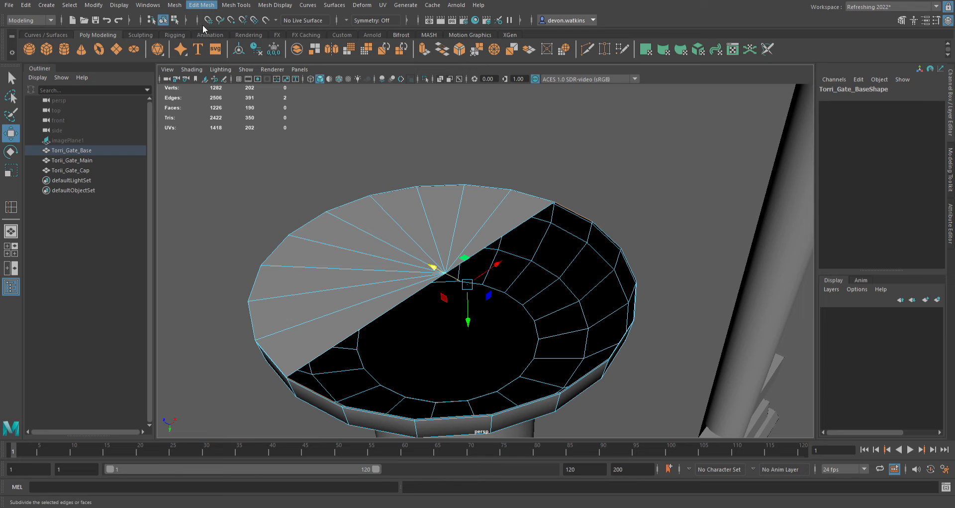
left_click(213, 54)
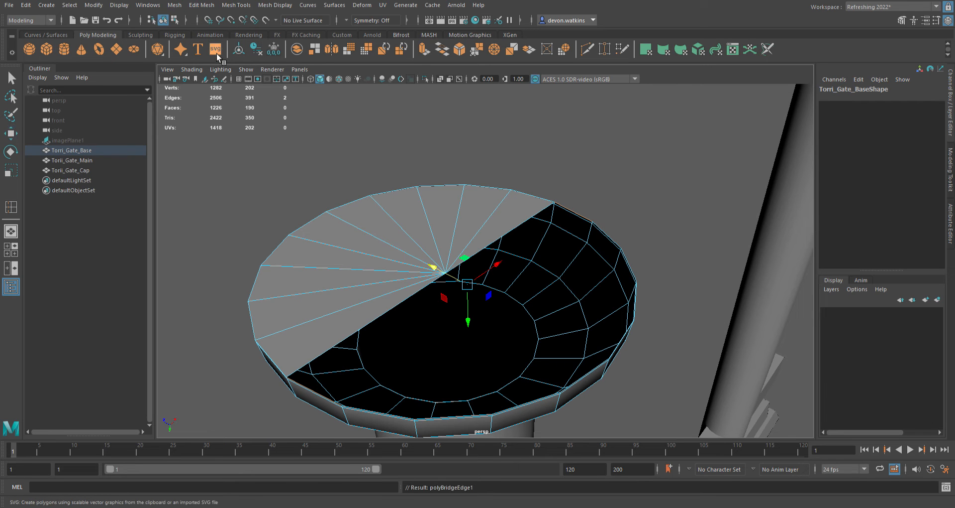
Bridge the next three pairs of opposite rim edges across the open half of the underside.
mouse_move(459, 308)
left_mouse_down("alt")
mouse_move(512, 302)
mouse_move(447, 301)
left_mouse_up("alt")
left_click(369, 391)
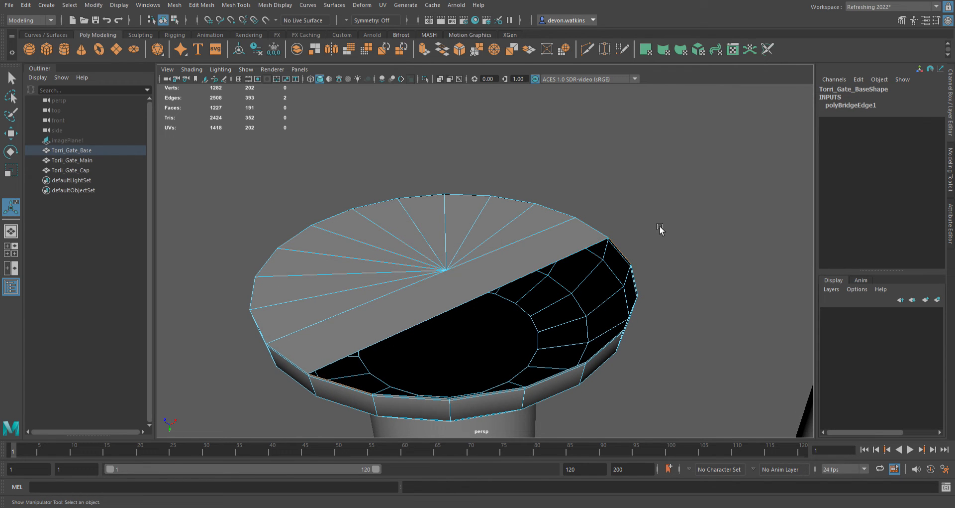
key("g")
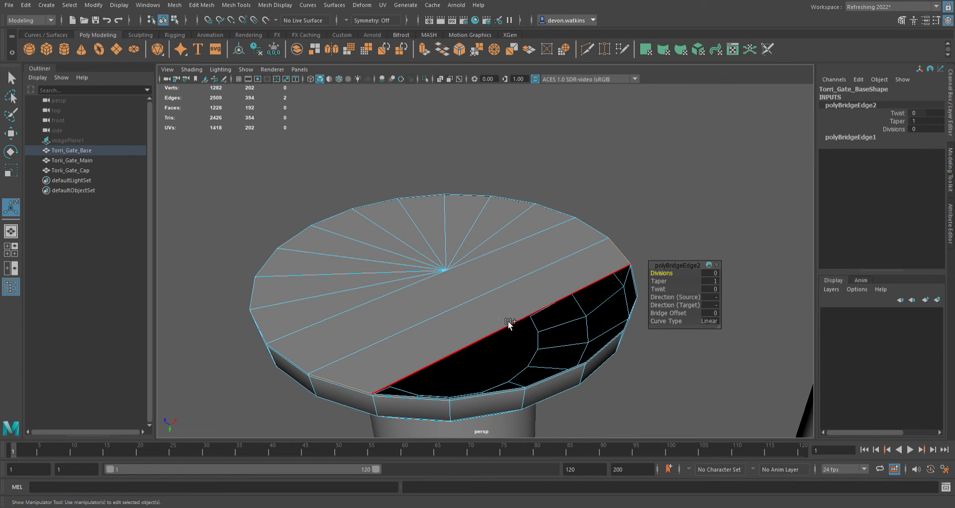
left_click_drag(512, 362, 523, 356, "alt")
left_click(486, 386)
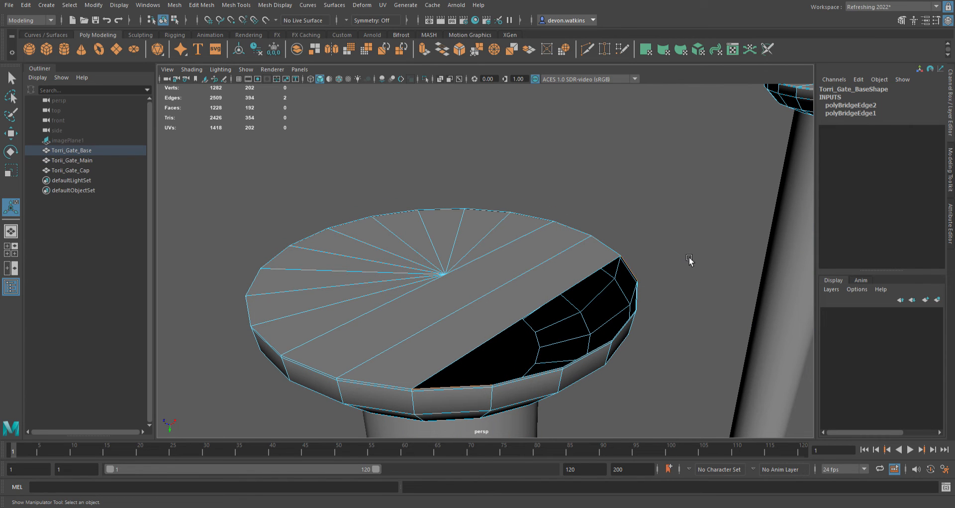
key("g")
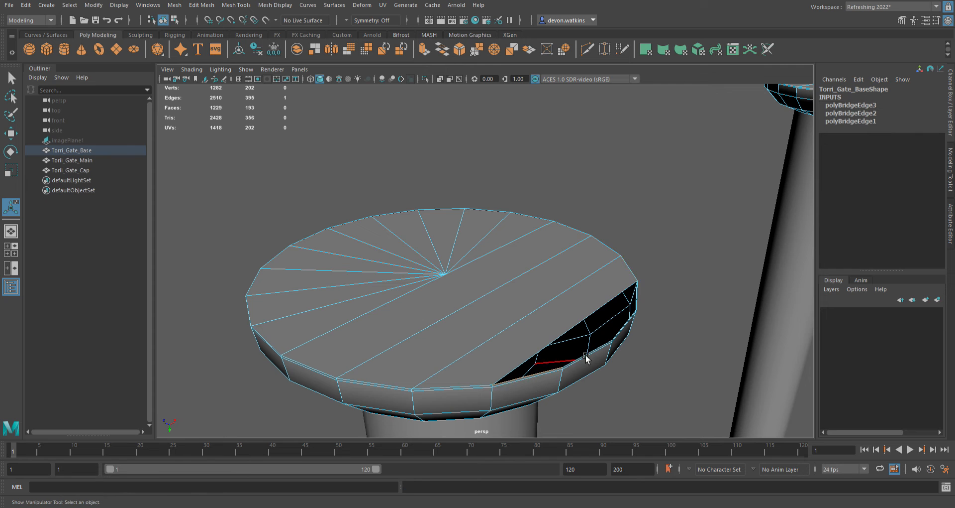
left_click(585, 357, "shift")
key("g")
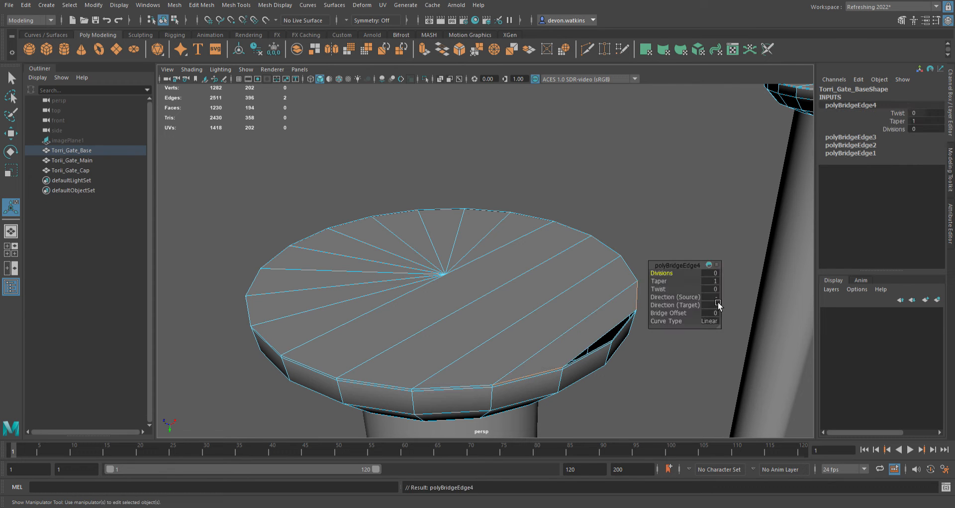
Examine the remaining triangular gap at the rim of the foot's underside in vertex mode.
left_click_drag(719, 304, 501, 278, "alt")
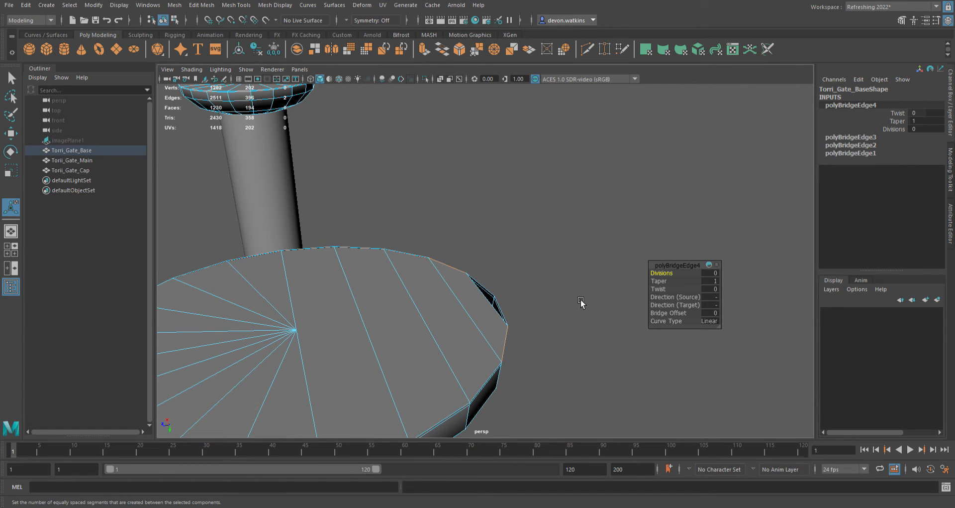
left_click_drag(581, 301, 388, 285, "alt")
middle_click_drag(388, 284, 505, 290, "alt")
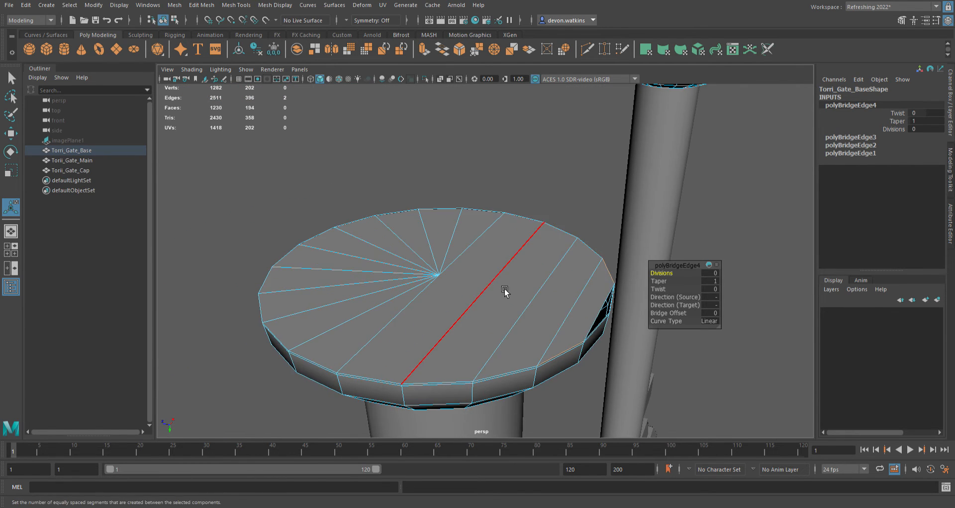
left_click_drag(479, 279, 554, 323, "alt")
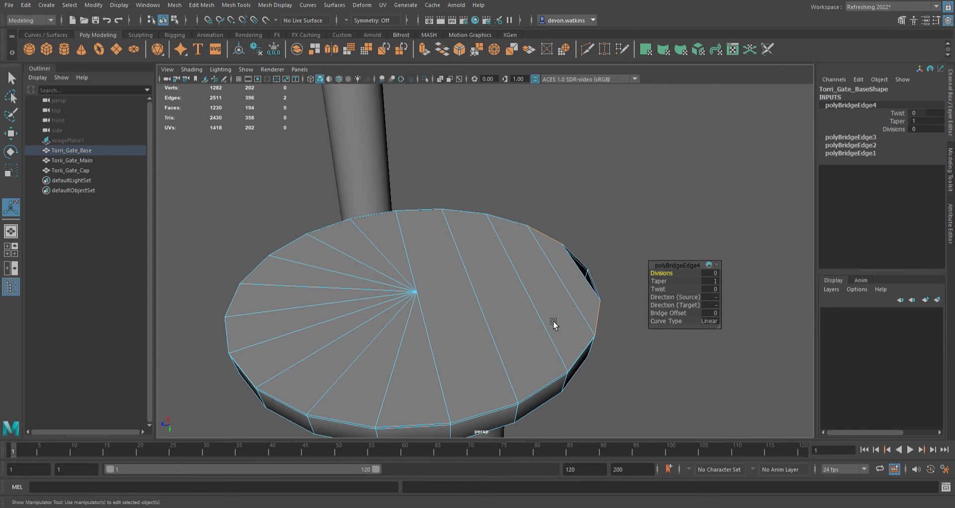
middle_click_drag(583, 317, 448, 317, "alt")
scroll(458, 318, "up", 3)
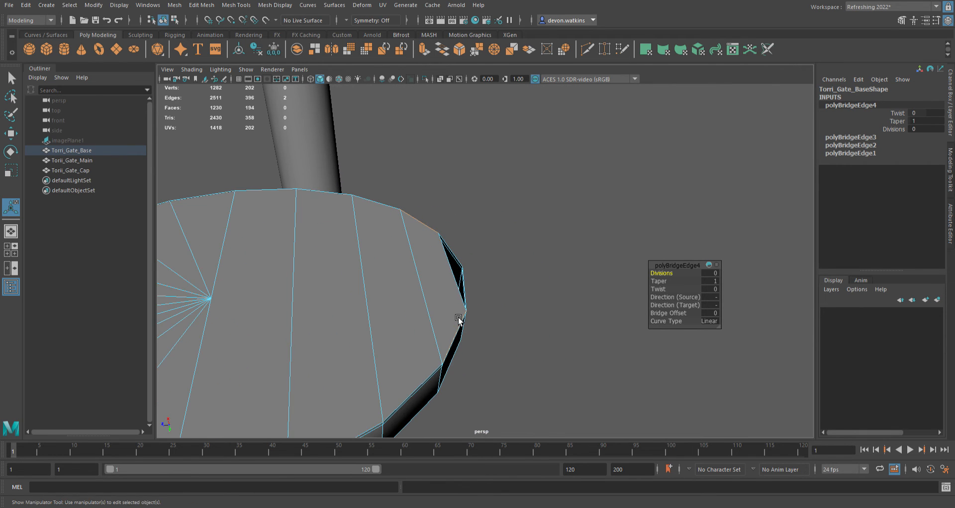
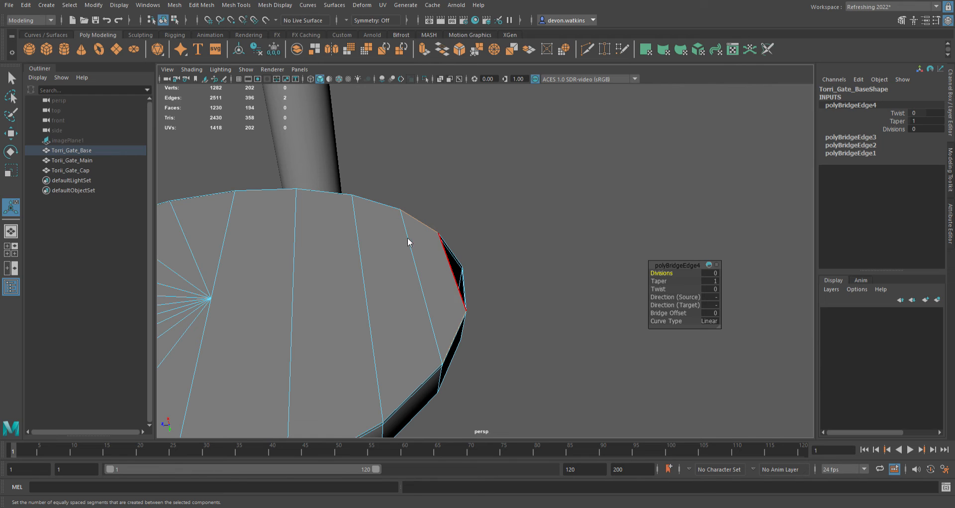
right_click_drag(408, 242, 429, 264)
scroll(431, 273, "up", 3)
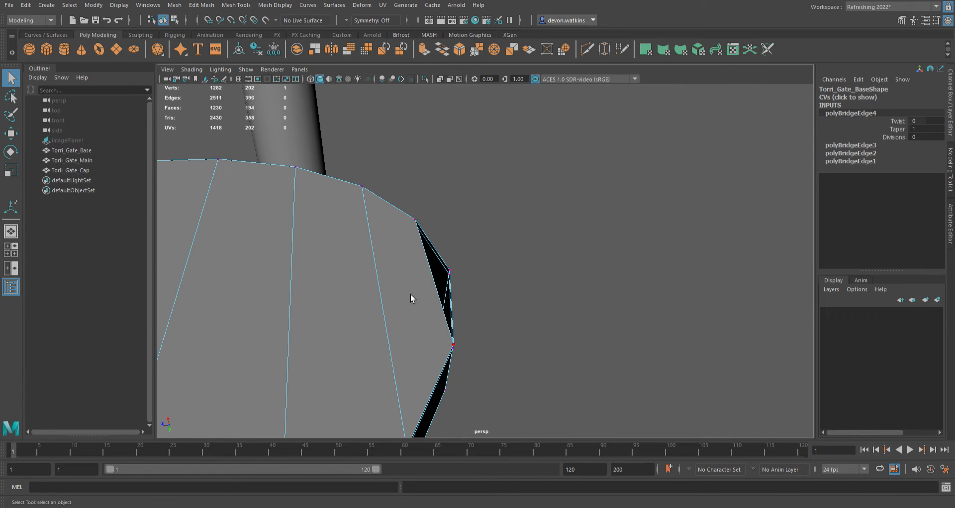
left_click_drag(411, 297, 426, 298, "alt")
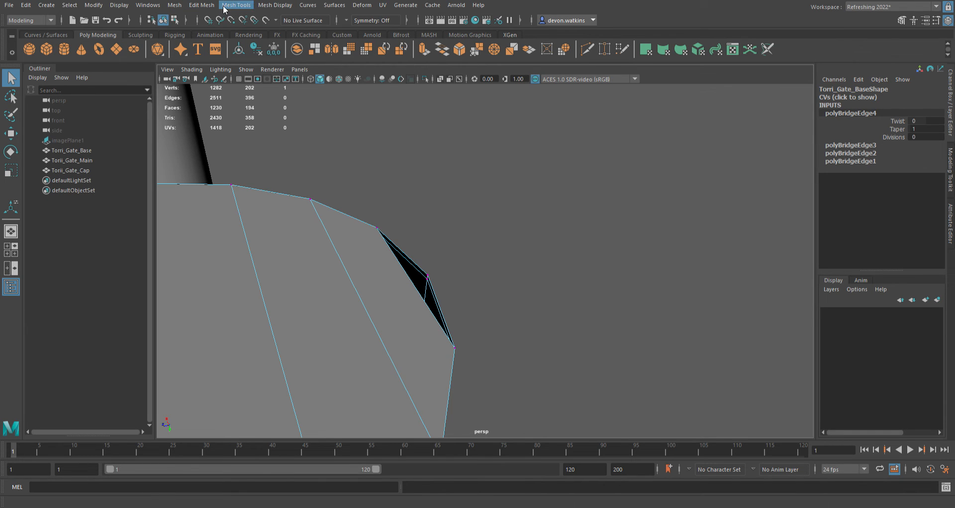
Try a Multi-Cut from the midpoint of the gap's inner edge to the midpoint of the neighbouring bridged edge.
key("ctrl+shift+x")
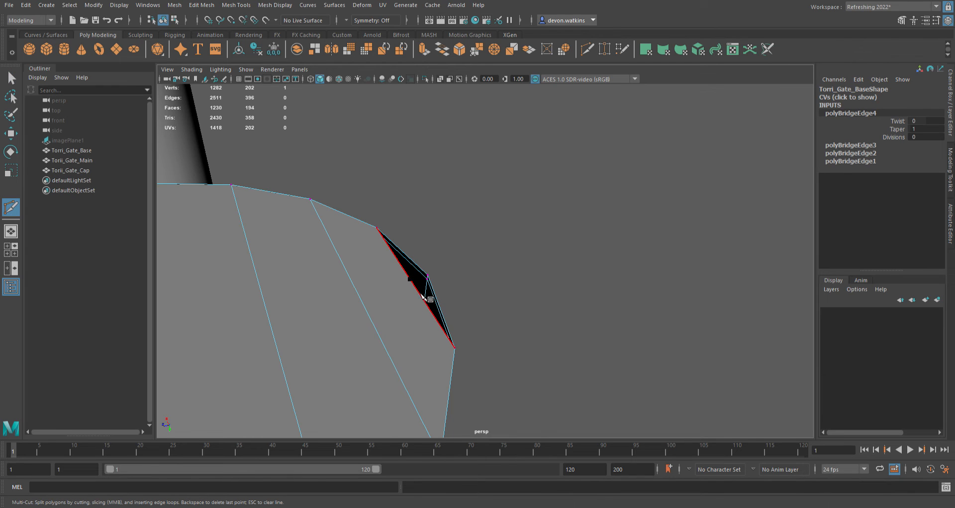
left_click(422, 295)
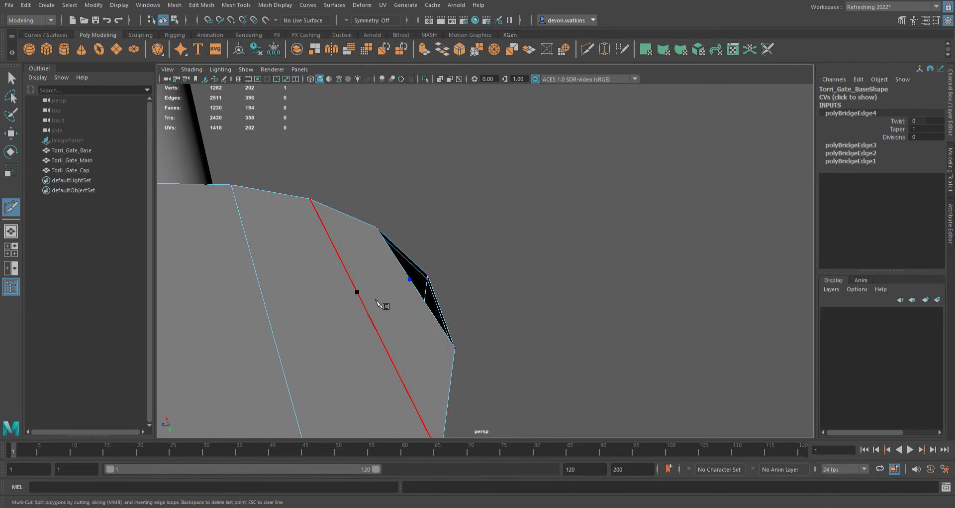
left_click(366, 297)
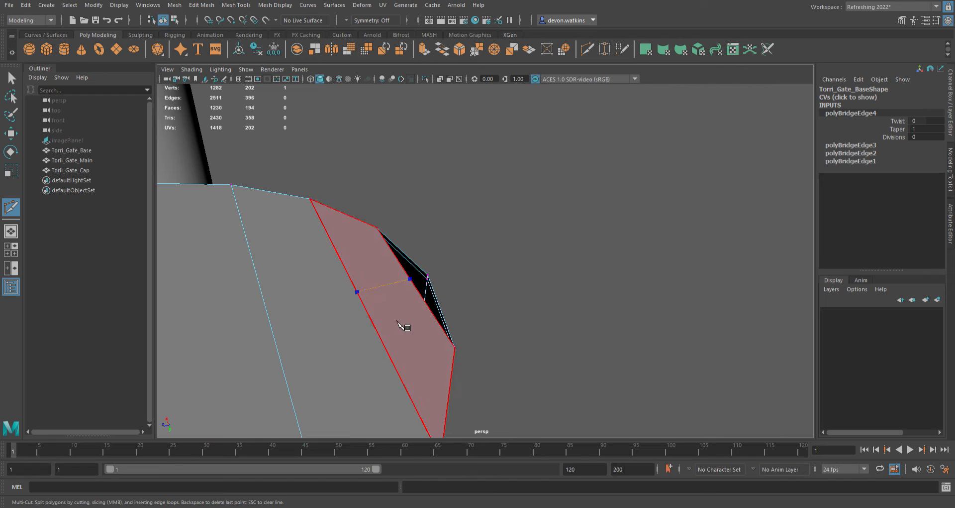
right_click(397, 320)
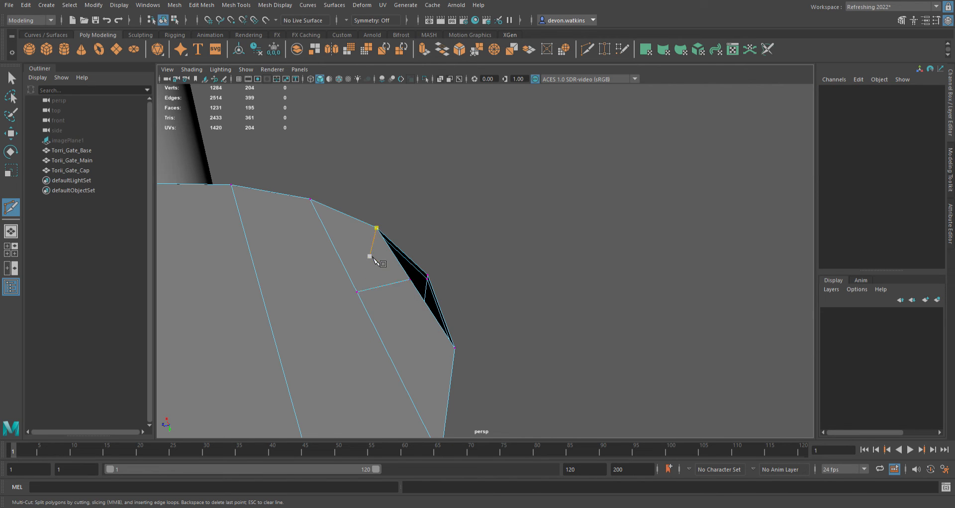
Delete the cut edge and its leftover vertex on the neighbouring bridged edge, keeping the midpoint vertex beside the gap.
key("q")
left_click(375, 231)
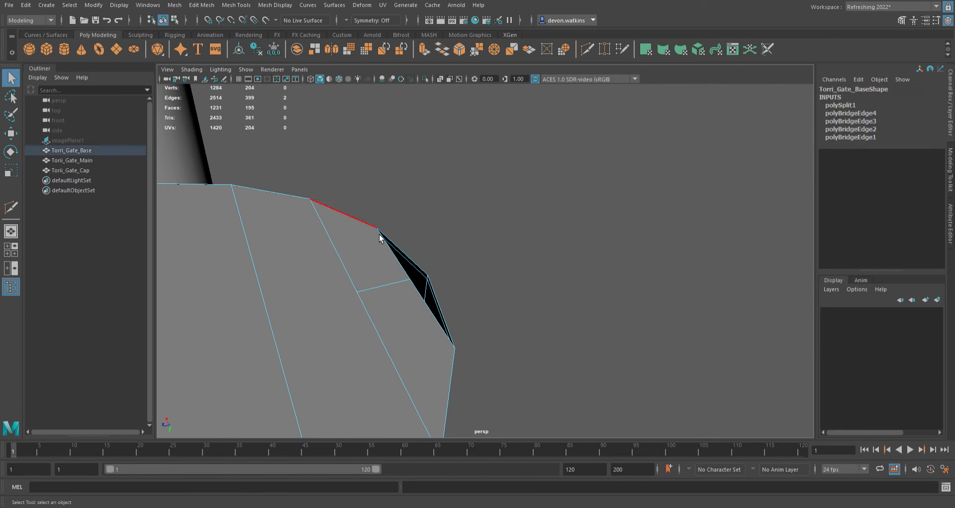
left_click(413, 339)
key("Delete")
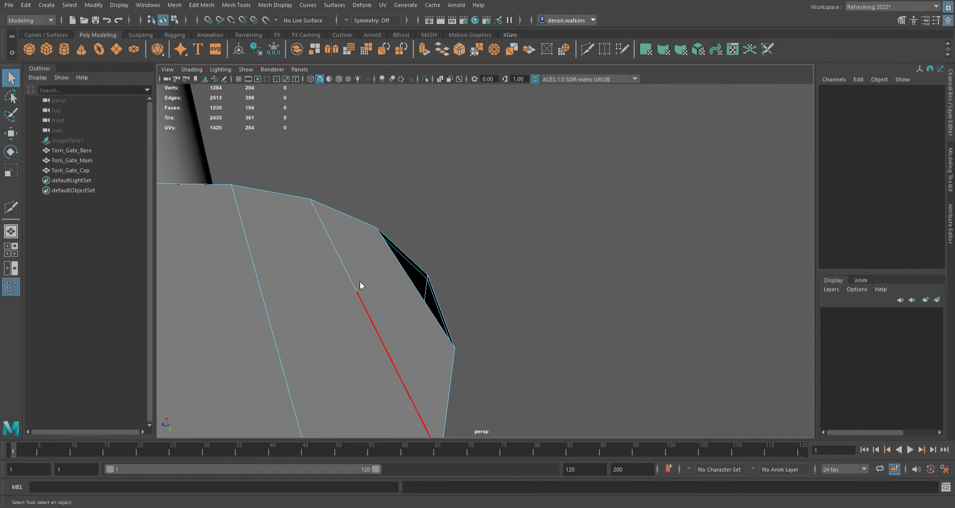
right_click_drag(360, 282, 331, 243)
left_click(369, 298)
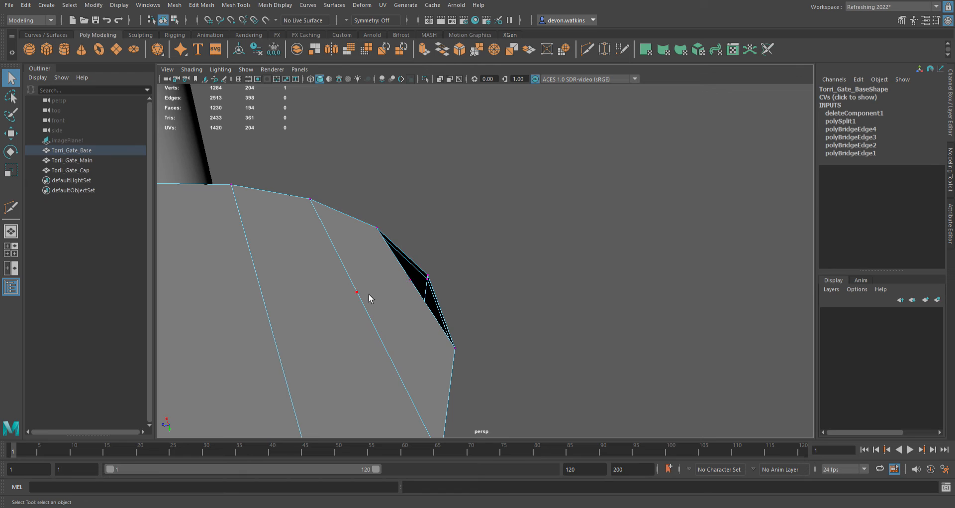
key("Delete")
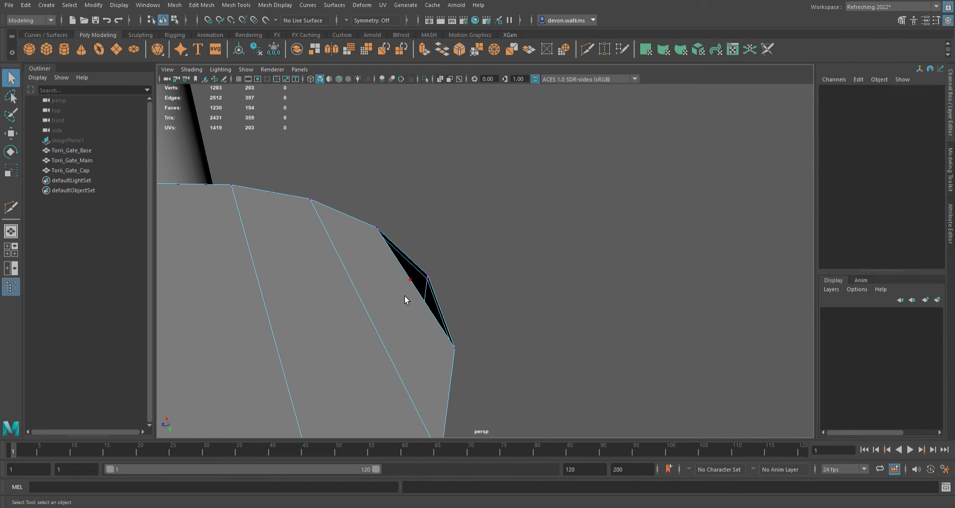
Move the midpoint vertex on the gap's inner edge onto the open corner vertex of the rim.
left_click(418, 294)
key("f")
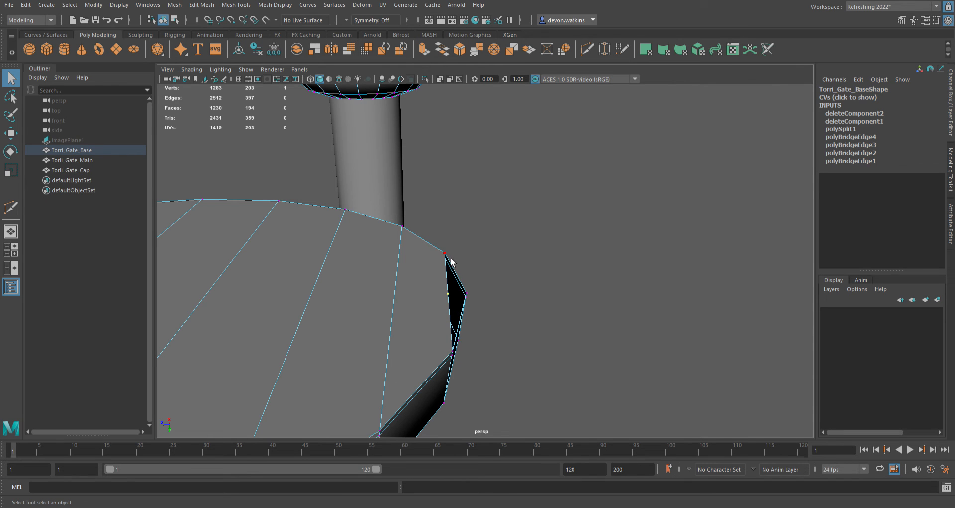
left_click_drag(425, 329, 468, 337, "alt")
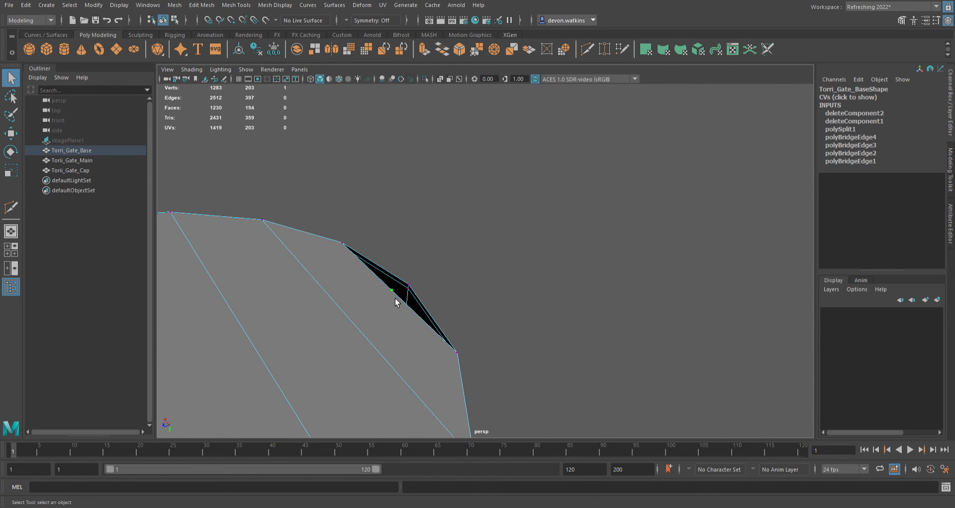
key("w")
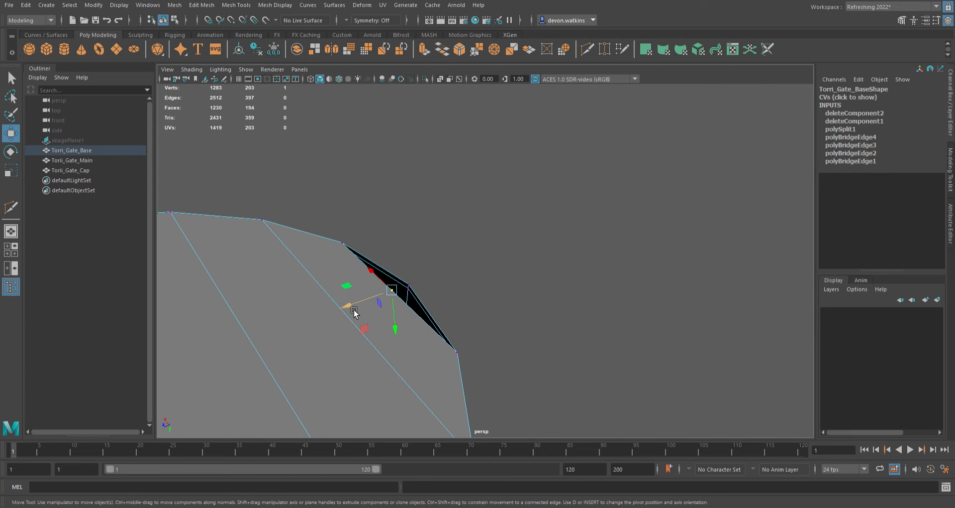
left_click_drag(354, 312, 373, 312)
key("f")
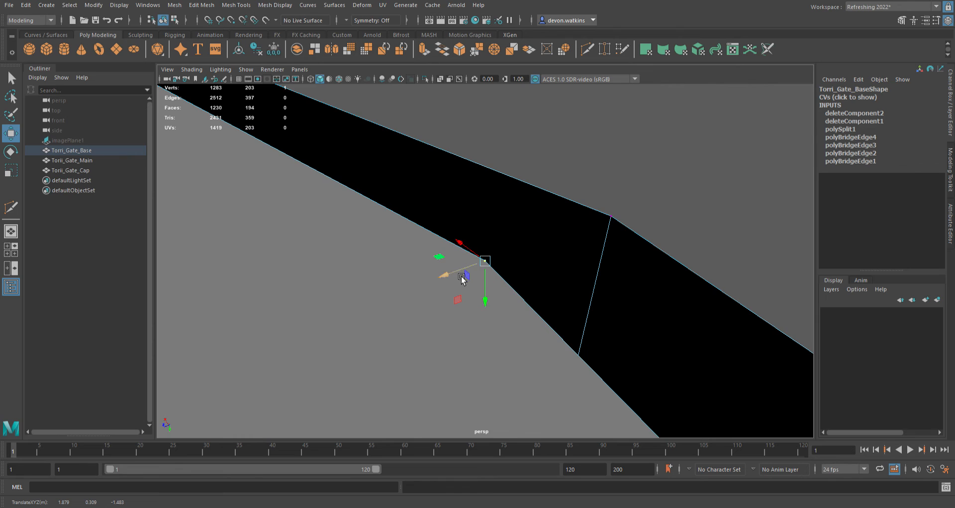
left_click_drag(458, 272, 595, 238)
Merge the two overlapping vertices at the rim corner and check the closed underside.
left_click_drag(623, 206, 598, 230)
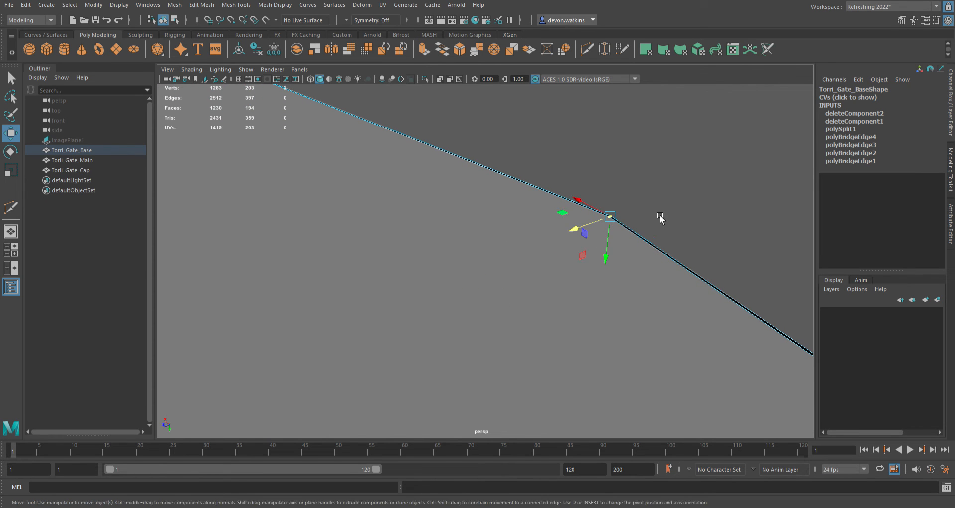
left_click(202, 5)
left_click(228, 109)
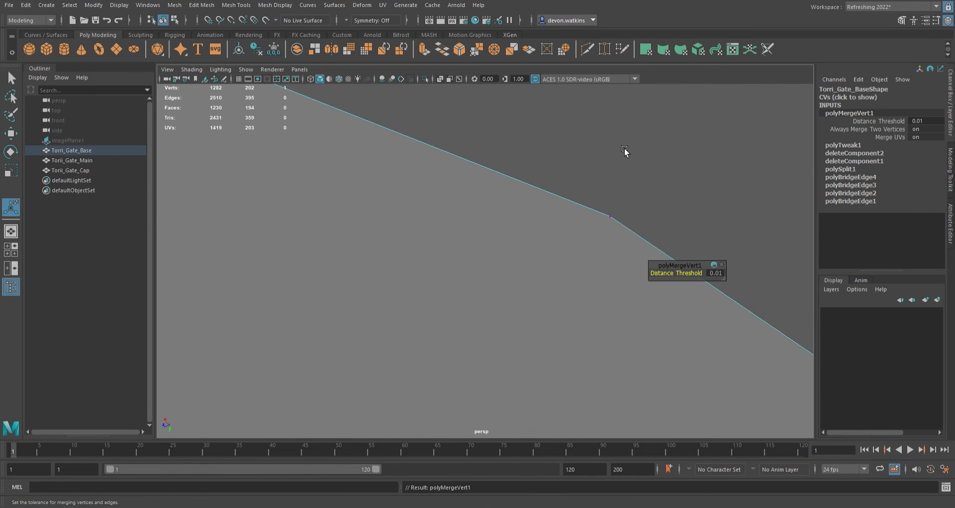
key("f")
left_click_drag(565, 239, 530, 263, "alt")
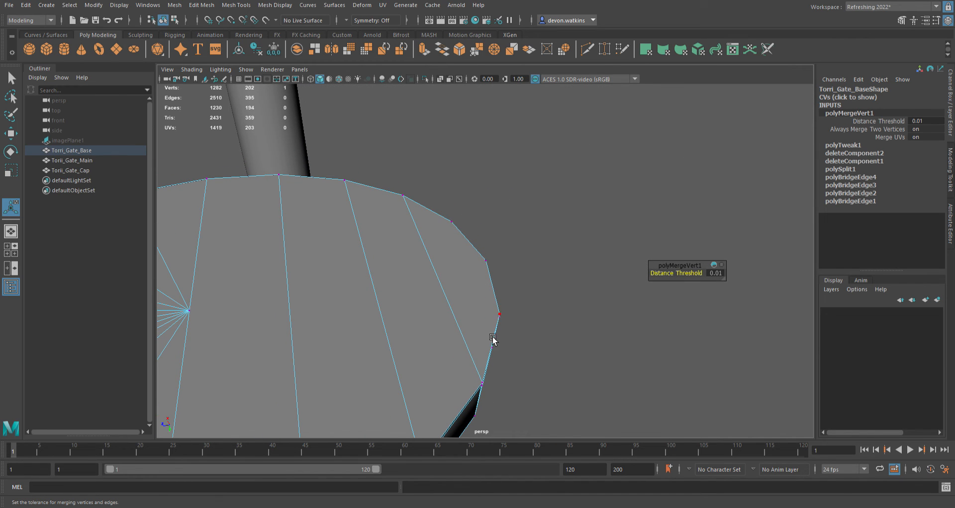
left_click_drag(516, 322, 484, 280, "alt")
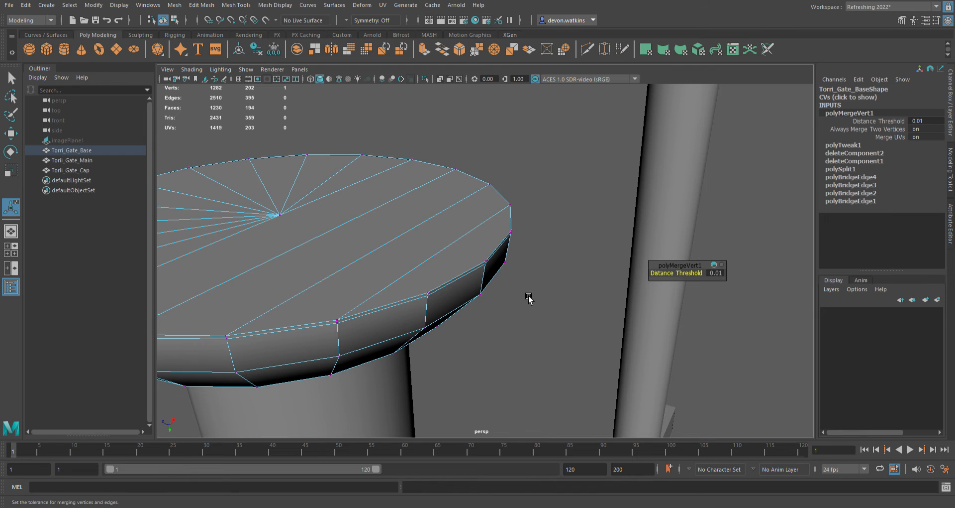
Undo the vertex merge, move, deletions and Multi-Cut back to the fourth bridge, leaving the triangular gap open.
key("ctrl+z")
key("ctrl+z")
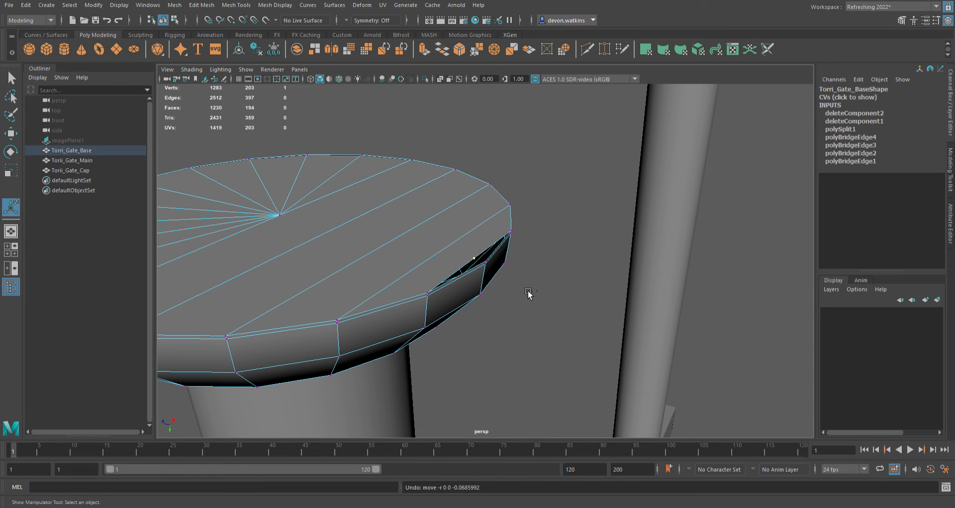
left_click_drag(532, 325, 565, 334, "alt")
key("ctrl+z")
key("ctrl+z")
key("ctrl+z")
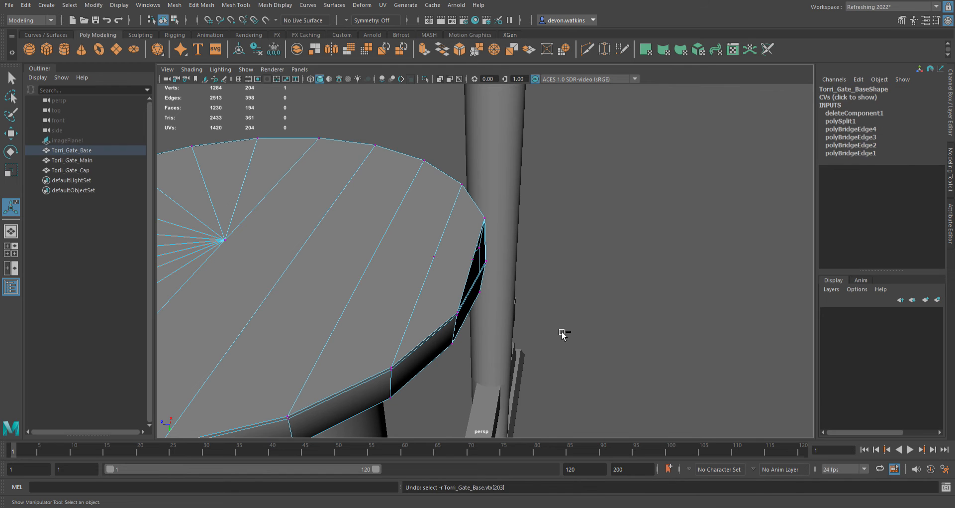
key("shift+z")
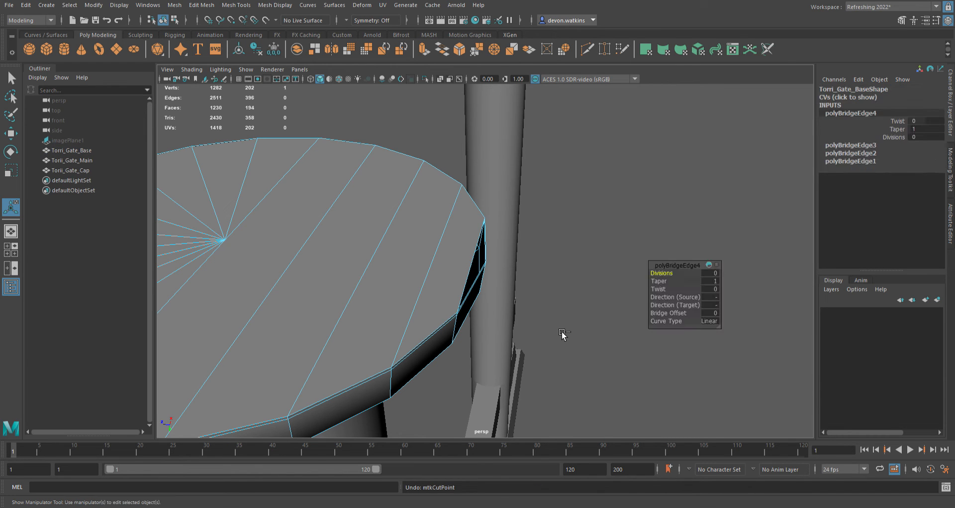
left_click_drag(337, 277, 454, 277, "alt")
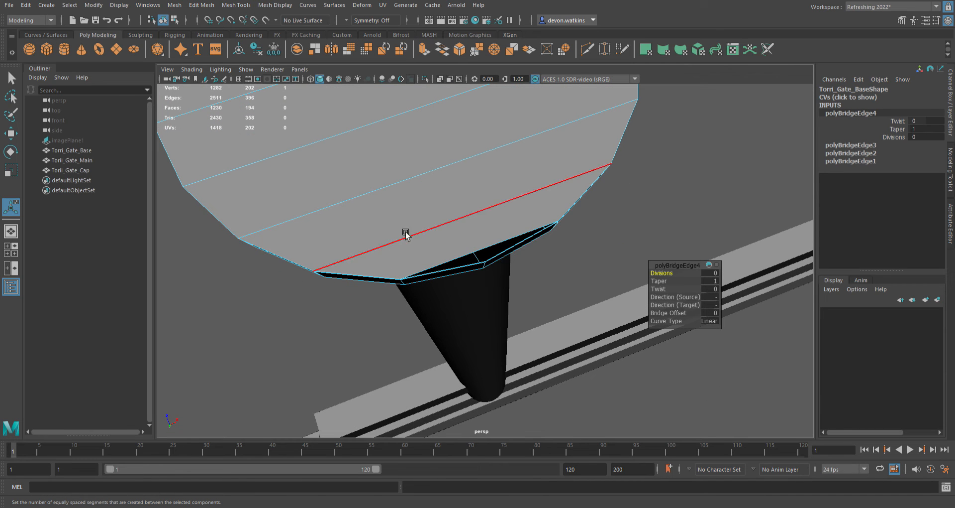
Delete the ten remaining triangular fan faces on the foot's underside.
left_click_drag(405, 230, 505, 238, "alt")
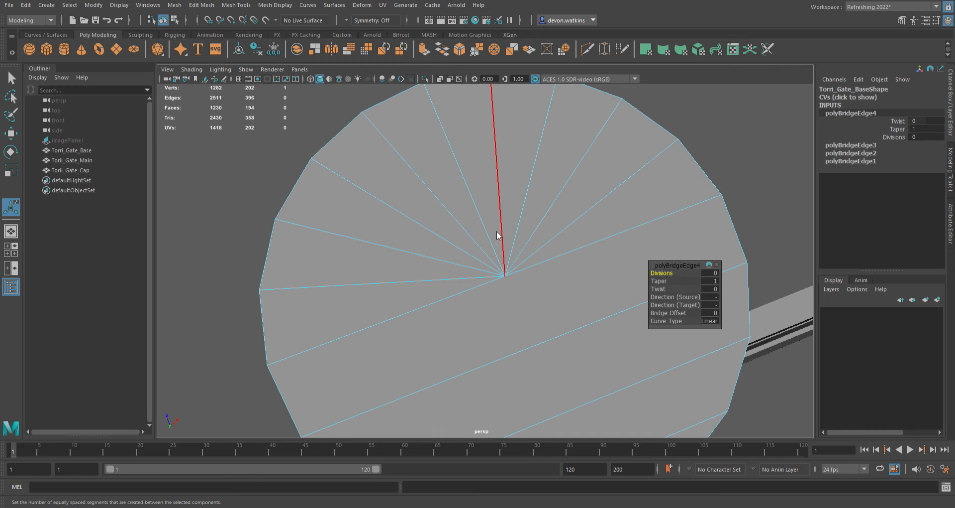
key("q")
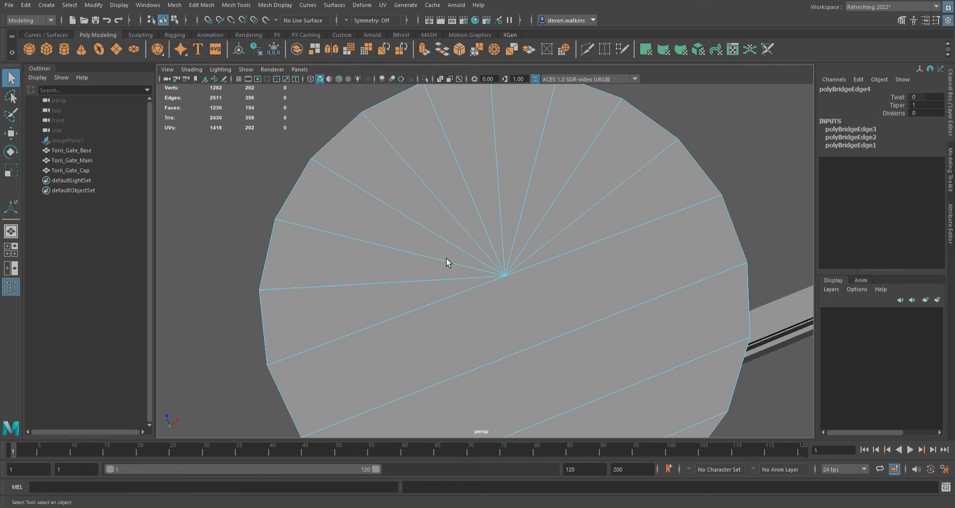
left_click(405, 302)
left_click(406, 269, "shift")
left_click(424, 243, "shift")
left_click(447, 219, "shift")
left_click(473, 204, "shift")
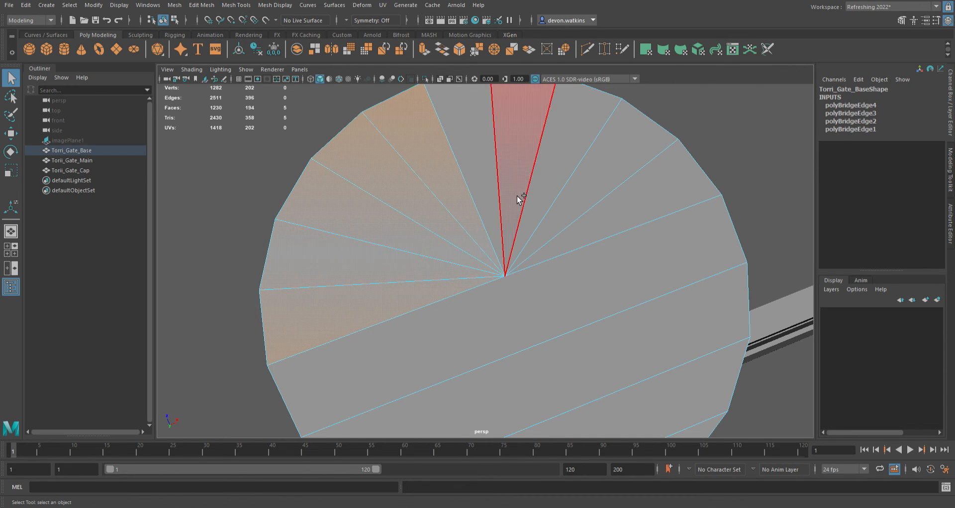
left_click(520, 199, "shift")
left_click(478, 165, "shift")
left_click(564, 190, "shift")
left_click(590, 192, "shift")
left_click(611, 228, "shift")
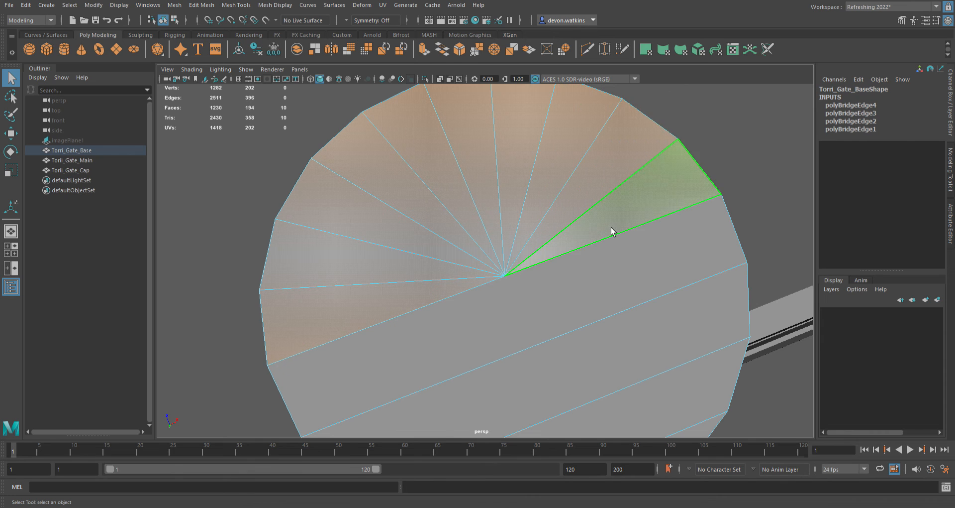
key("Delete")
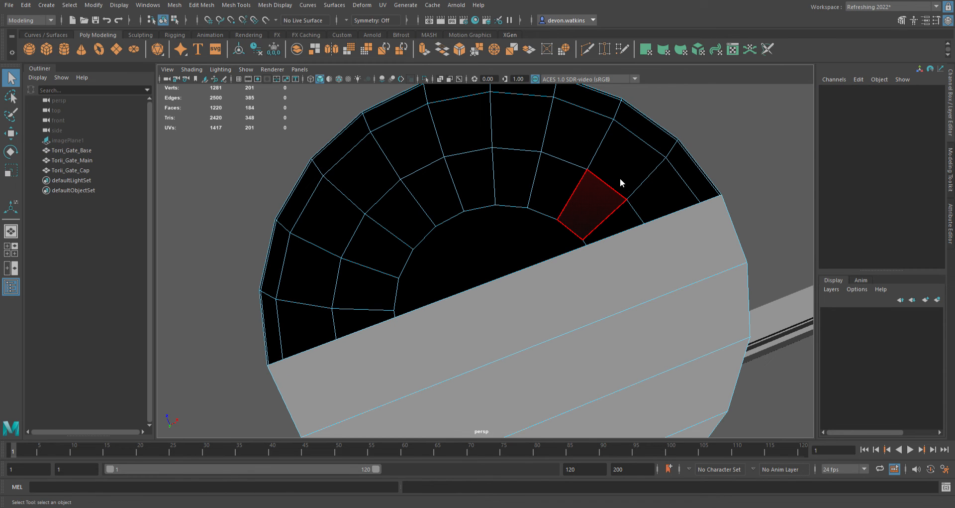
Bridge the first two pairs of opposite rim edges beside the existing strips across the foot's open half.
left_click(700, 165)
left_click(712, 159)
left_click(701, 166)
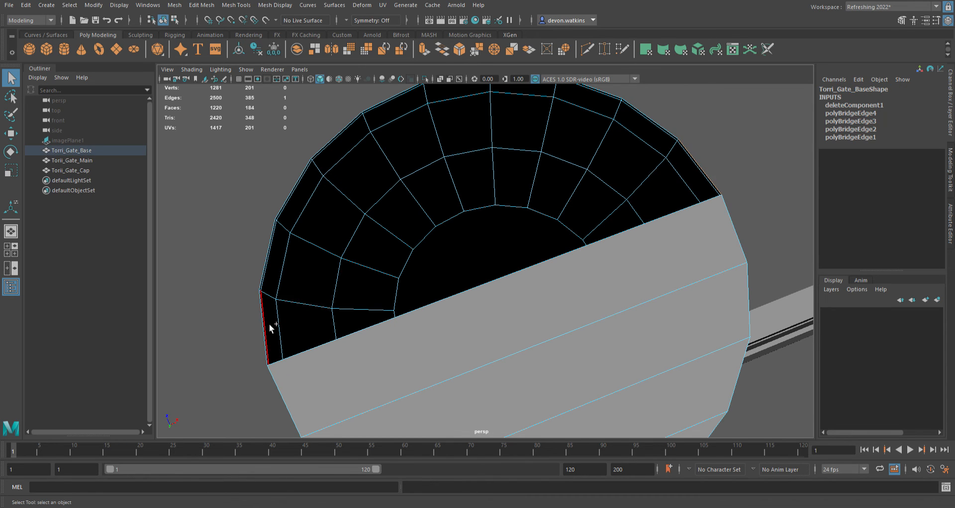
left_click(201, 7)
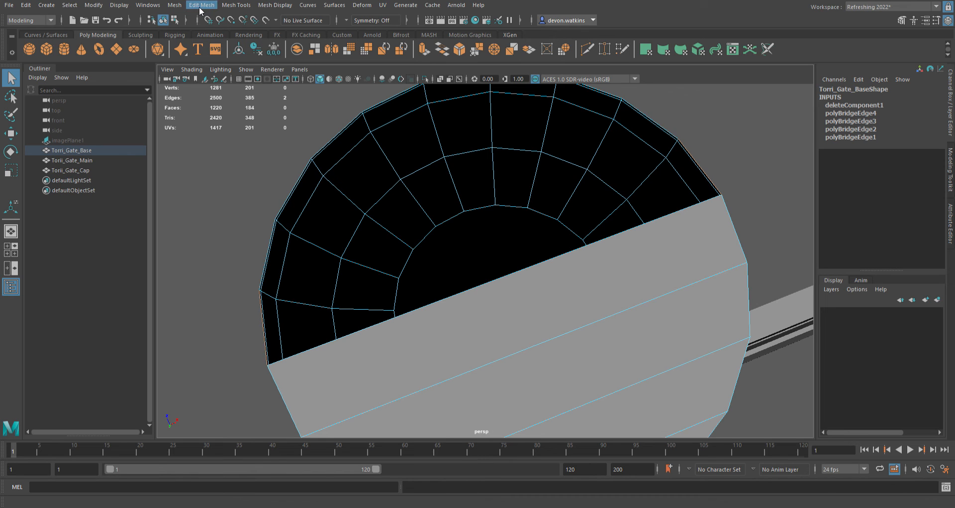
left_click(226, 52)
left_click(267, 254)
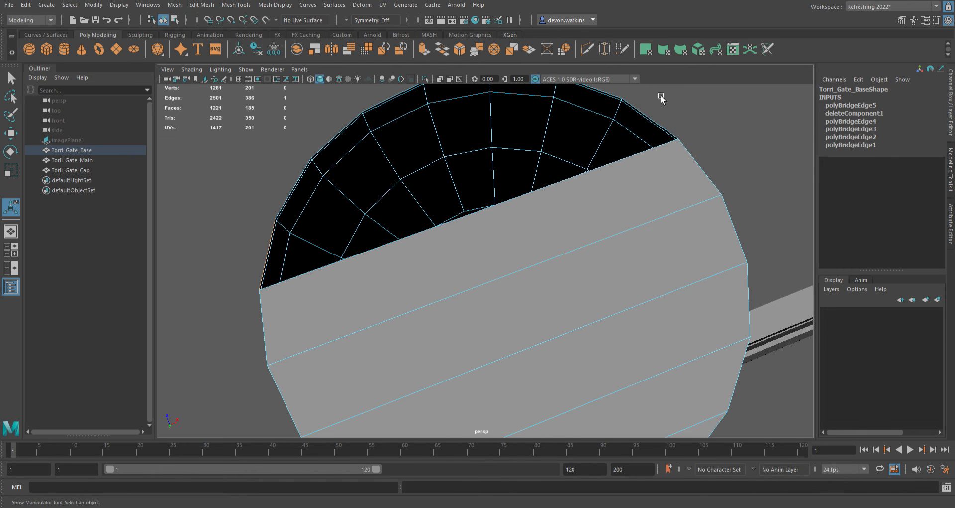
key("g")
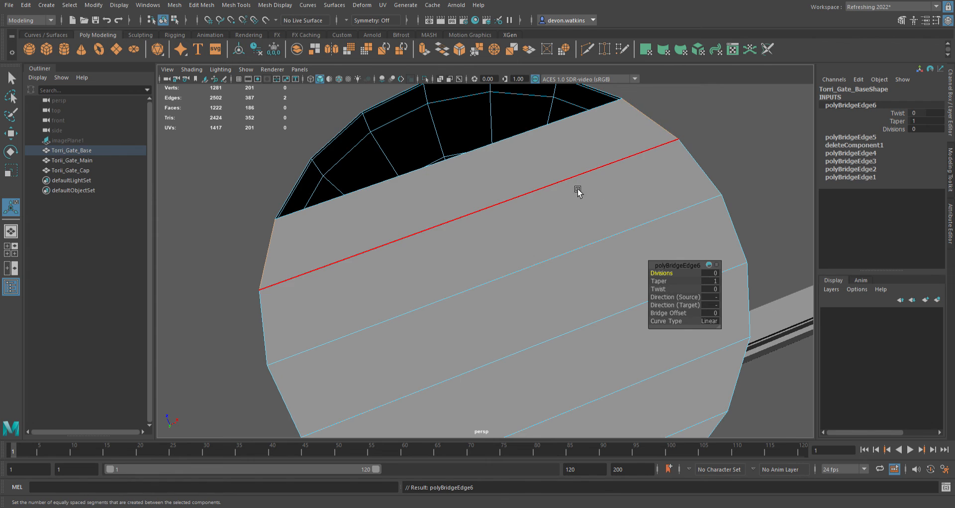
Bridge the next two pairs of opposite rim edges, leaving only a small triangular gap at the foot's rim.
middle_click_drag(515, 180, 519, 253, "alt")
left_click(308, 249)
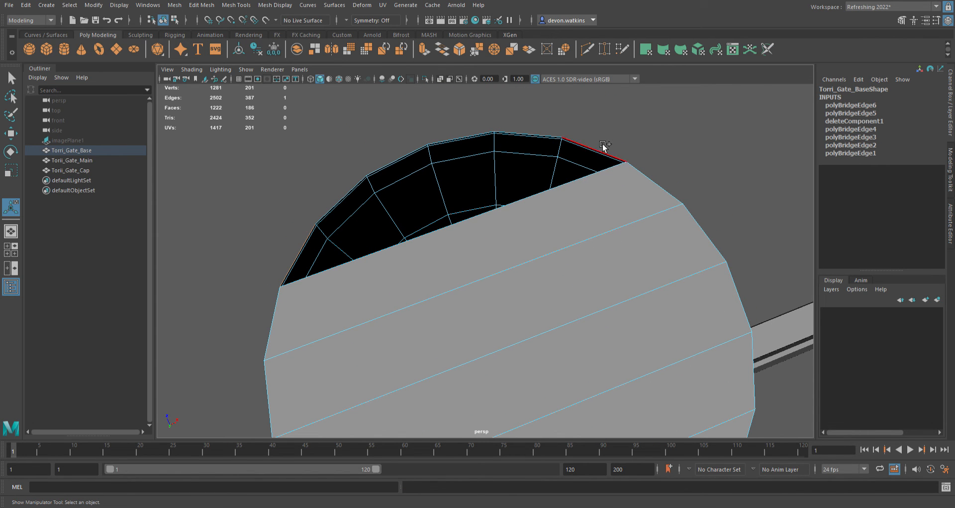
left_click(617, 143, "shift")
key("g")
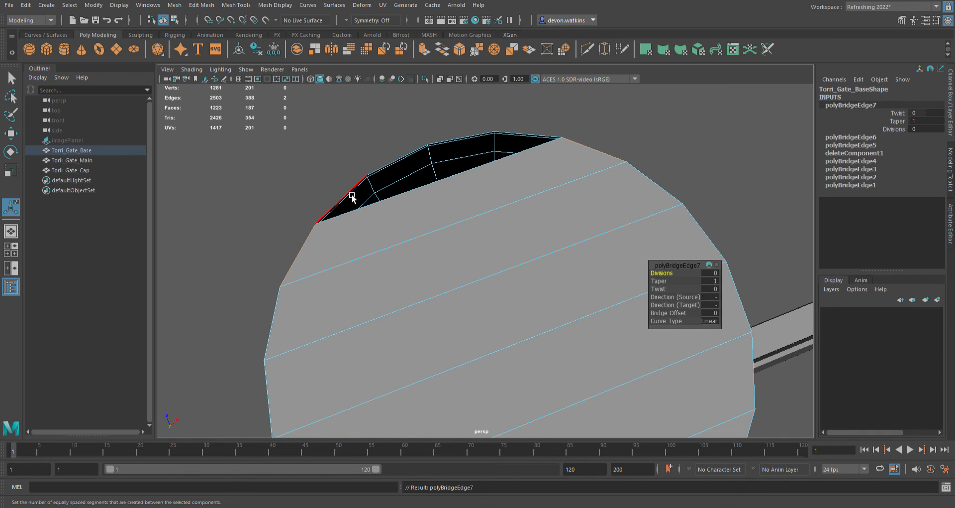
key("g")
scroll(475, 219, "up", 1)
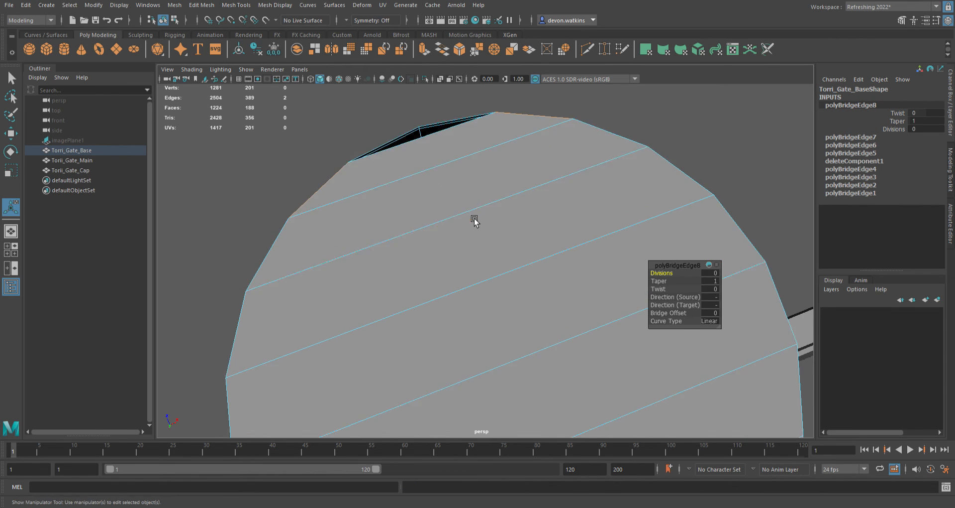
Insert an edge loop across the middle of all the bridged strips, running between the two triangular rim gaps.
scroll(473, 229, "down", 2)
middle_click_drag(478, 265, 462, 245, "alt")
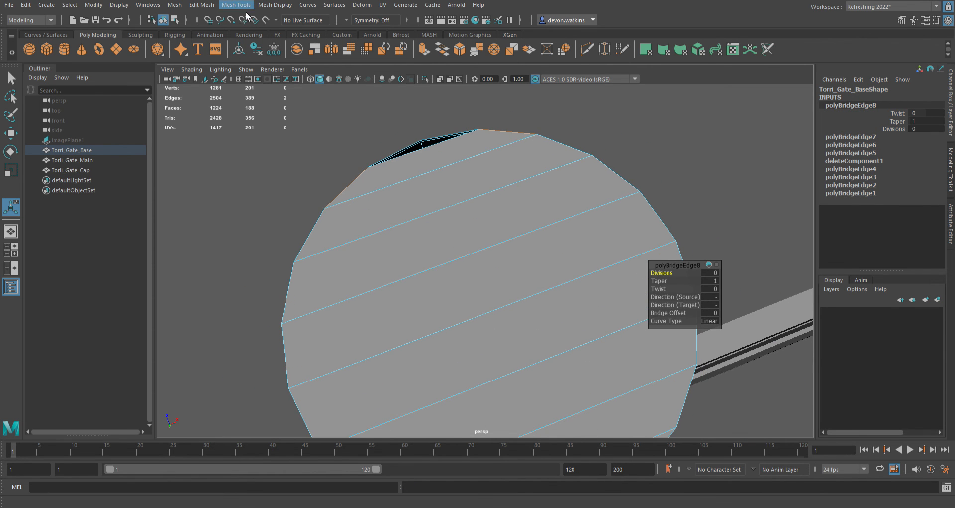
left_click(242, 13)
left_click(261, 80)
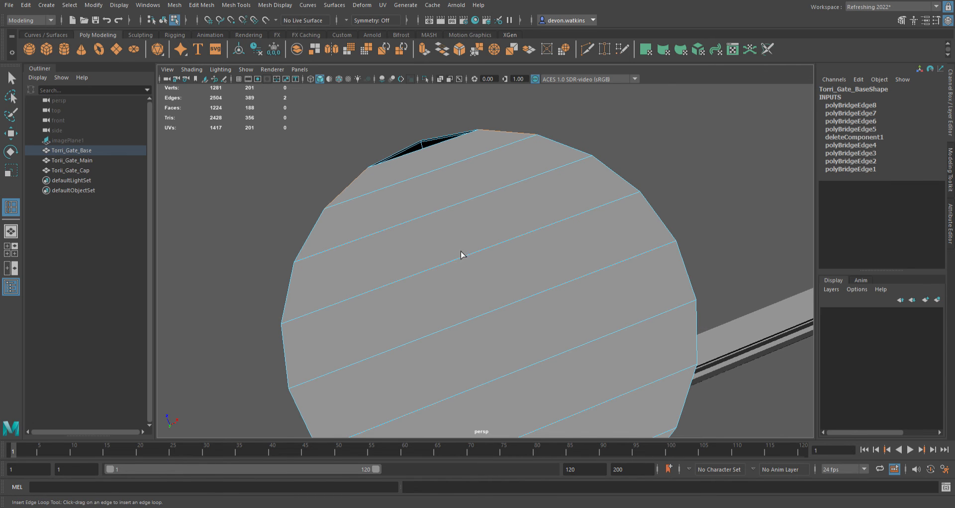
middle_click_drag(461, 254, 445, 221, "alt")
left_click_drag(445, 188, 444, 184)
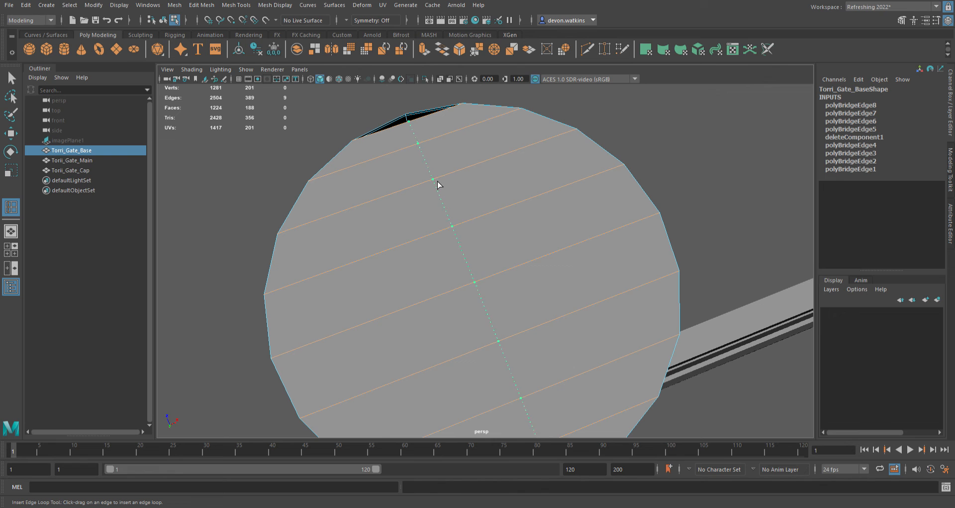
left_click_drag(439, 186, 440, 185)
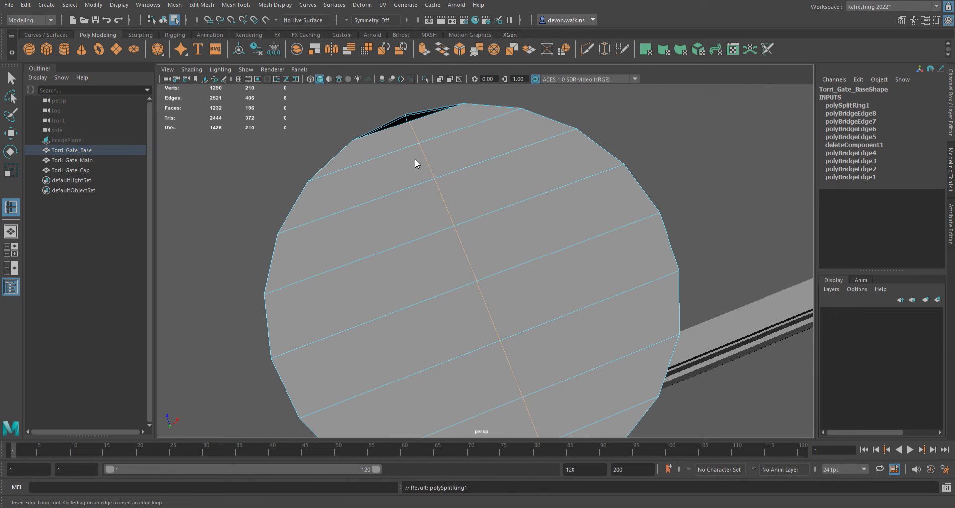
Select the four border edges around the first triangular rim gap and close it with Fill Hole.
key("F9")
key("q")
left_click_drag(383, 161, 428, 152, "alt")
scroll(333, 229, "up", 4)
middle_click_drag(309, 247, 476, 266, "alt")
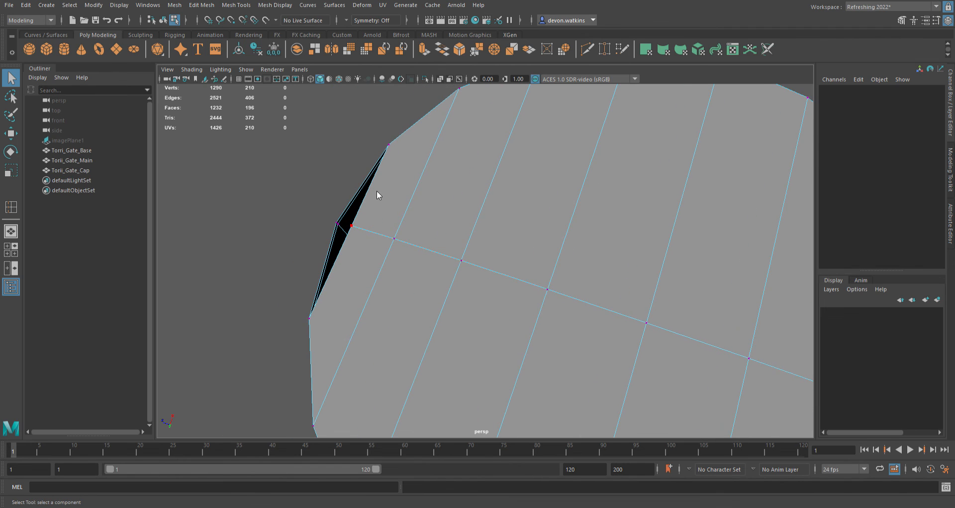
key("F10")
left_click(350, 195)
left_click(368, 205, "shift")
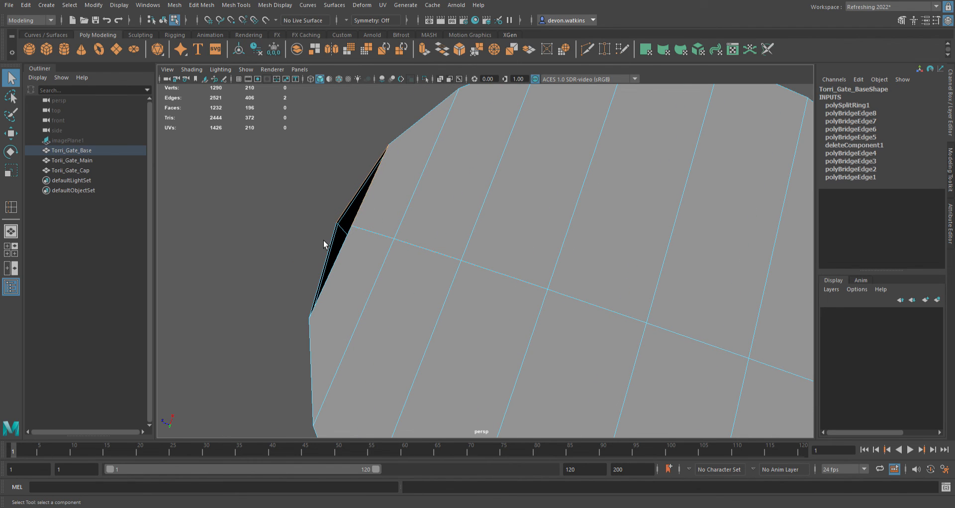
left_click(331, 245, "shift")
left_click(351, 253, "shift")
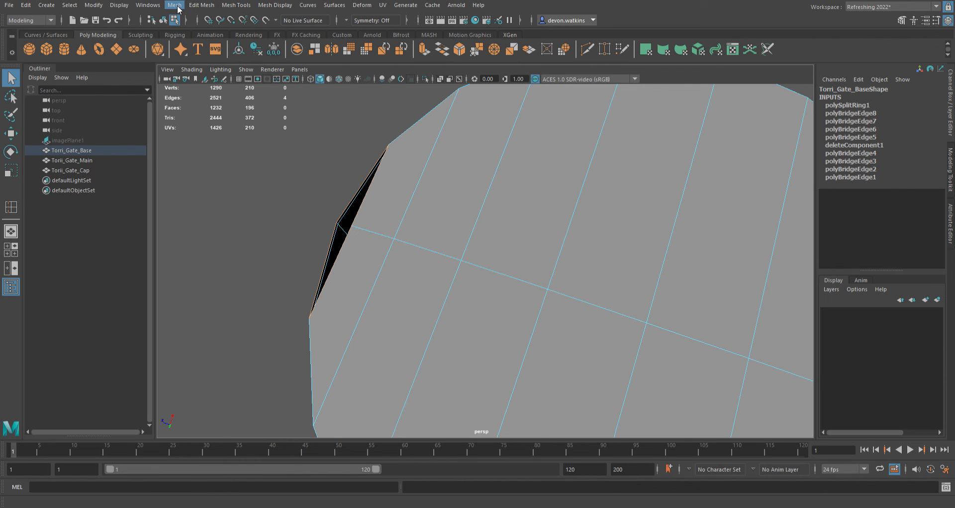
left_click(175, 5)
left_click(211, 82)
Fill the opposite triangular rim gap by repeating Fill Hole on its border edges.
left_click_drag(619, 303, 473, 209, "alt")
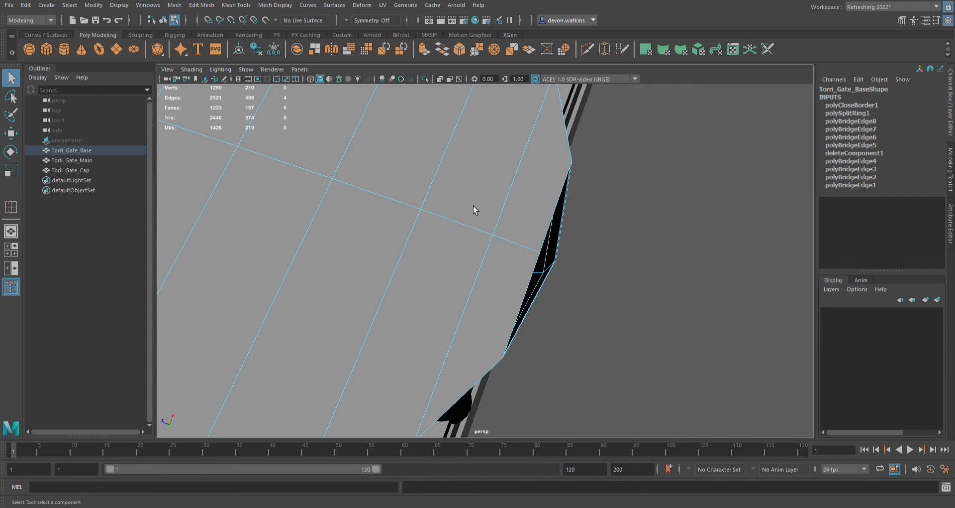
left_click(571, 240)
left_click(556, 297, "shift")
key("g")
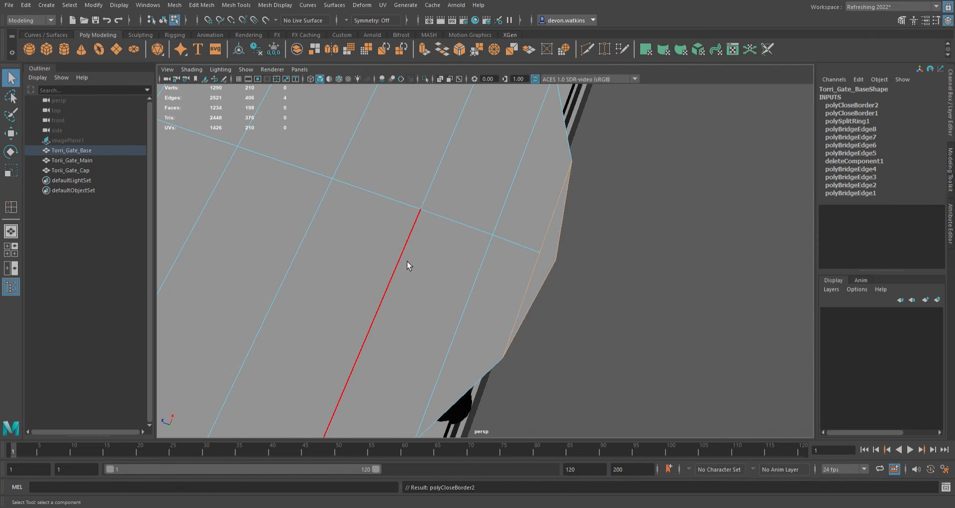
Examine the closed underside and the vertices where the central edge loop meets the filled rim gap.
left_click_drag(407, 262, 452, 243, "alt")
scroll(450, 237, "down", 8)
left_click(582, 282)
left_click_drag(581, 282, 478, 305, "alt")
scroll(471, 268, "up", 5)
scroll(472, 273, "up", 3)
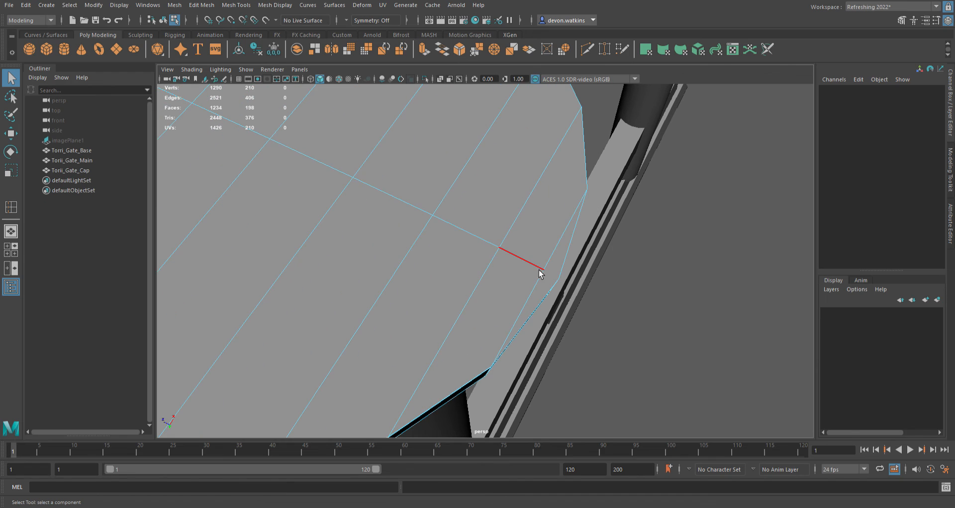
right_click_drag(536, 217, 506, 244)
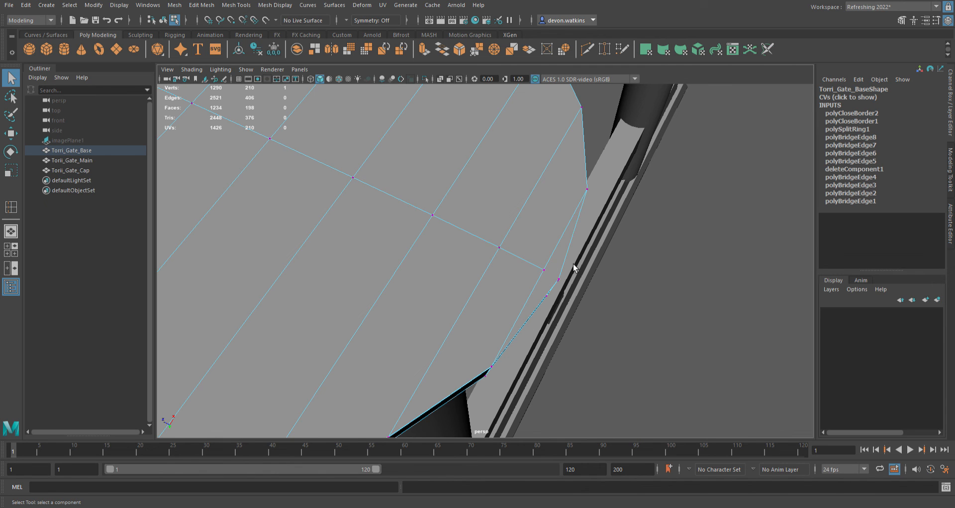
Delete all the triangular fan faces on the other foot's underside.
scroll(625, 211, "down", 6)
middle_click_drag(592, 199, 456, 356, "alt")
middle_click_drag(508, 248, 439, 388, "alt")
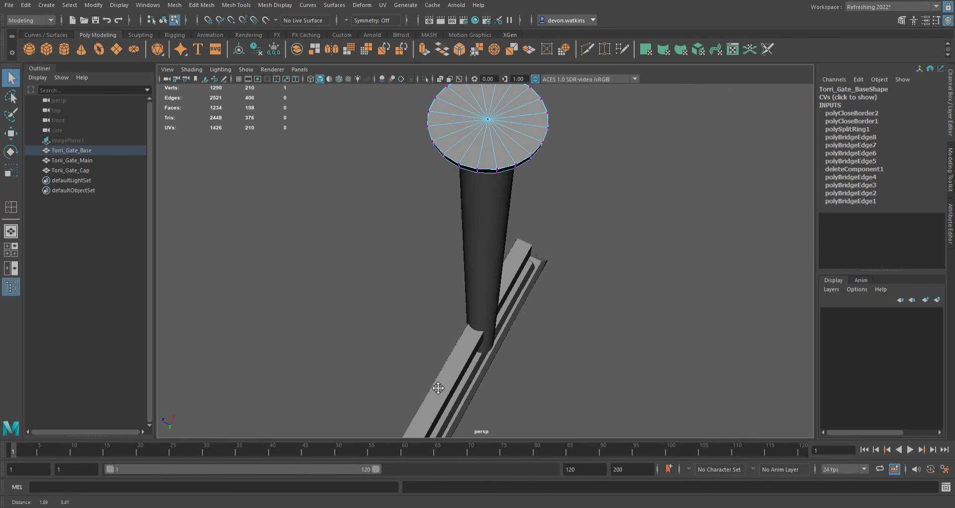
middle_click_drag(473, 281, 453, 388, "alt")
key("F11")
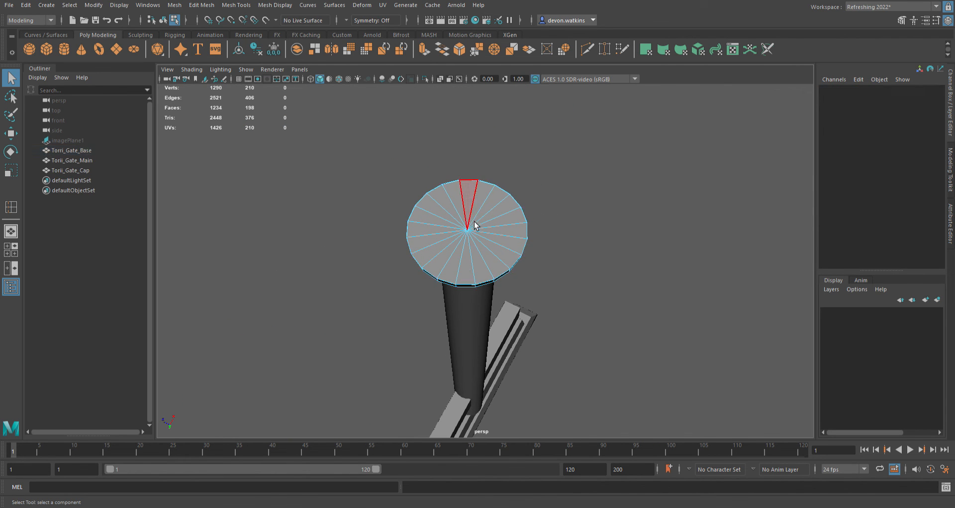
left_click(474, 222)
key("f")
scroll(473, 217, "down", 5)
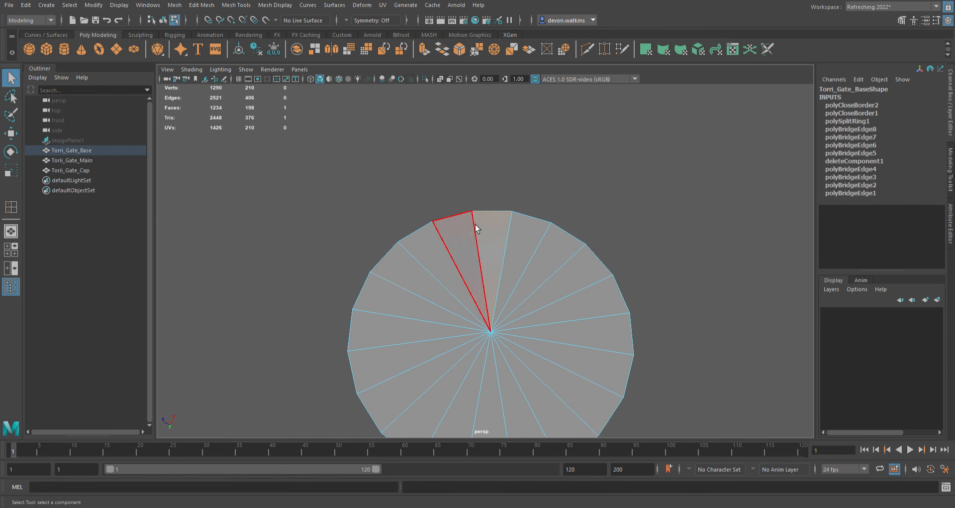
middle_click_drag(502, 292, 479, 230, "alt")
mouse_move(479, 230)
left_mouse_down("shift")
mouse_move(454, 219)
mouse_move(420, 241)
mouse_move(418, 305)
mouse_move(435, 328)
mouse_move(495, 346)
mouse_move(548, 295)
mouse_move(551, 229)
mouse_move(497, 193)
mouse_move(523, 253)
left_mouse_up("shift")
key("Delete")
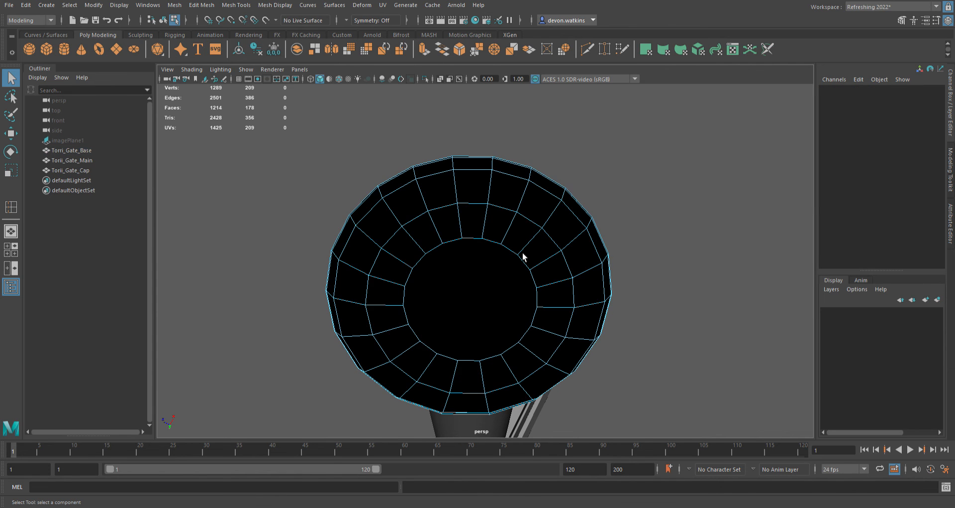
Bridge two neighbouring pairs of opposite rim edges across the middle of the second foot's open underside.
left_click_drag(482, 288, 490, 303, "alt")
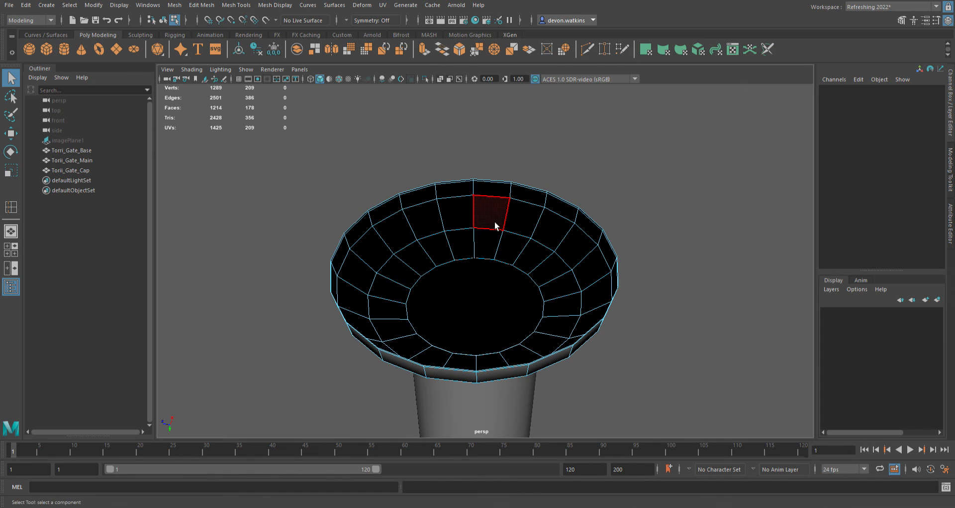
left_click(492, 187)
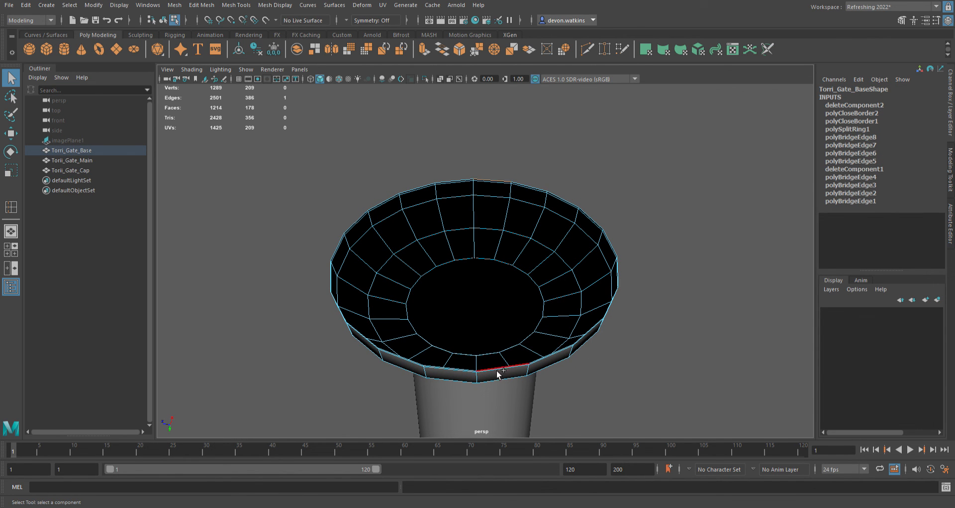
left_click(383, 205, "shift")
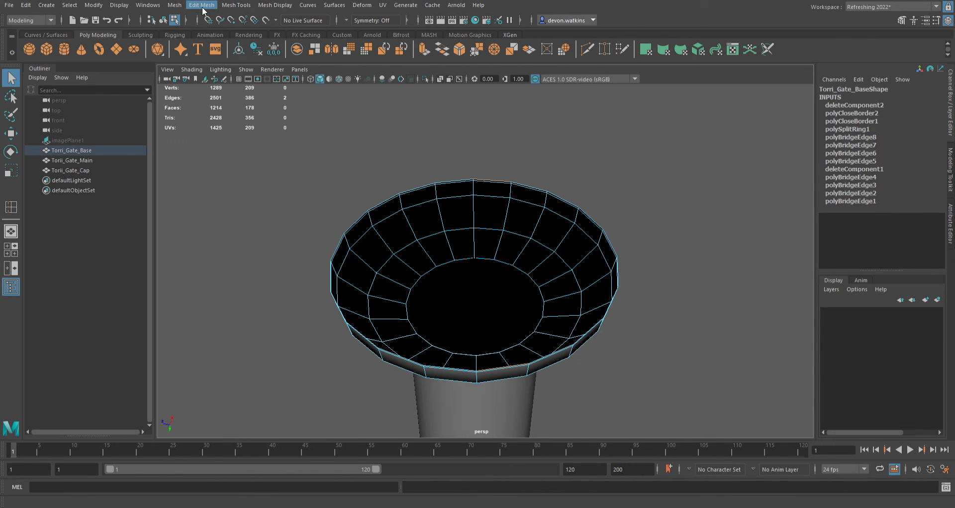
left_click(203, 10)
left_click(210, 50)
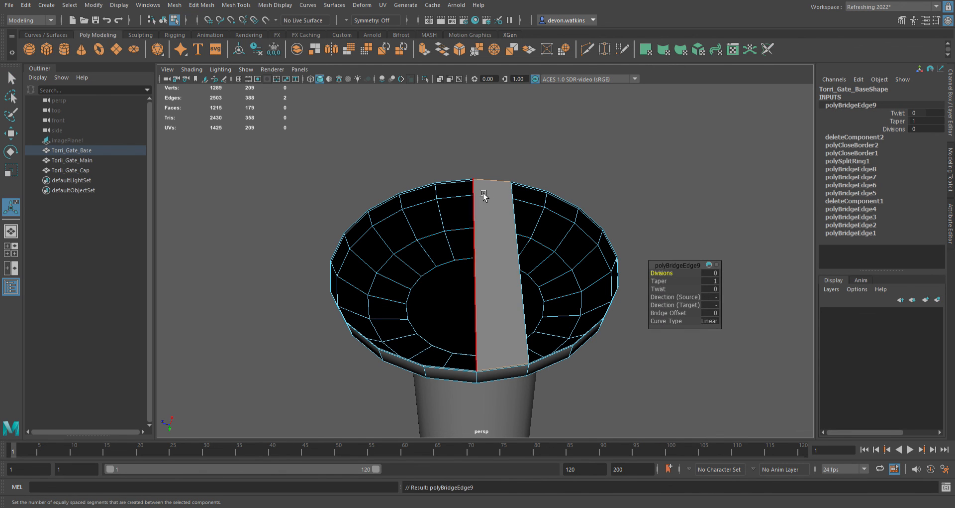
key("t")
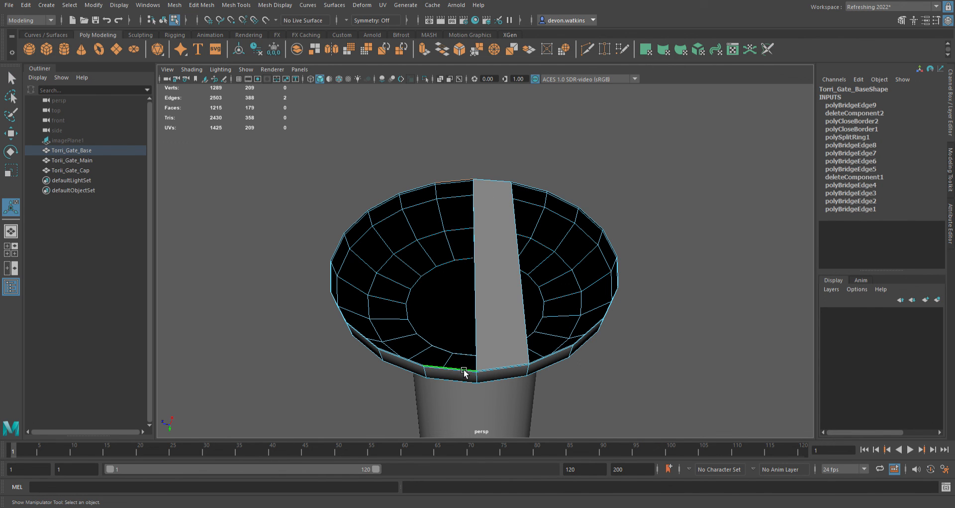
key("g")
Bridge the three remaining pairs of opposite rim edges on one side of the middle strips on the second foot's underside.
left_click(425, 185)
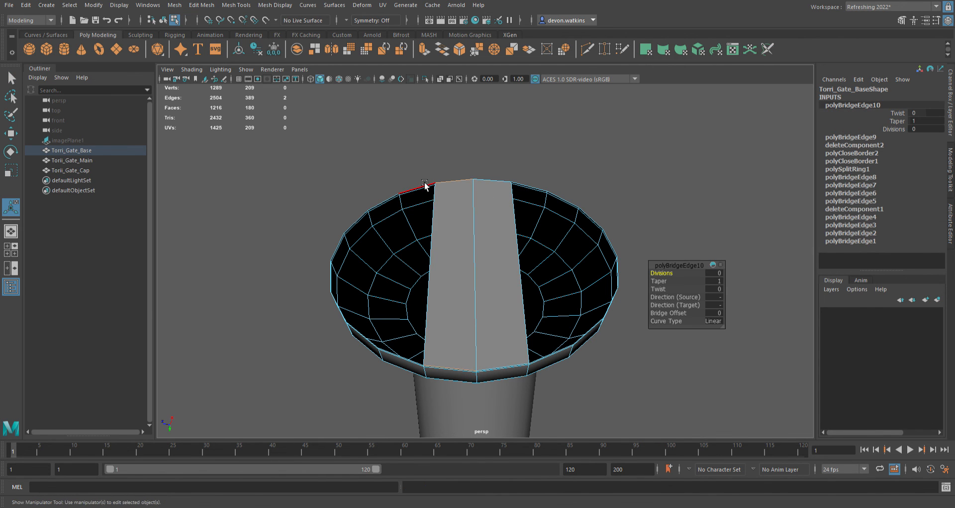
left_click(414, 357, "shift")
key("g")
left_click(390, 201)
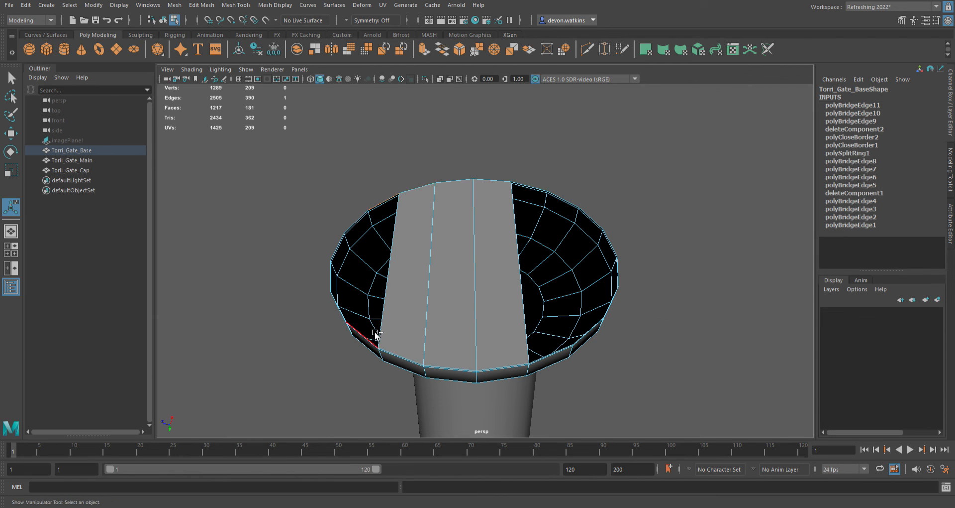
left_click(377, 334, "shift")
key("g")
left_click(365, 218)
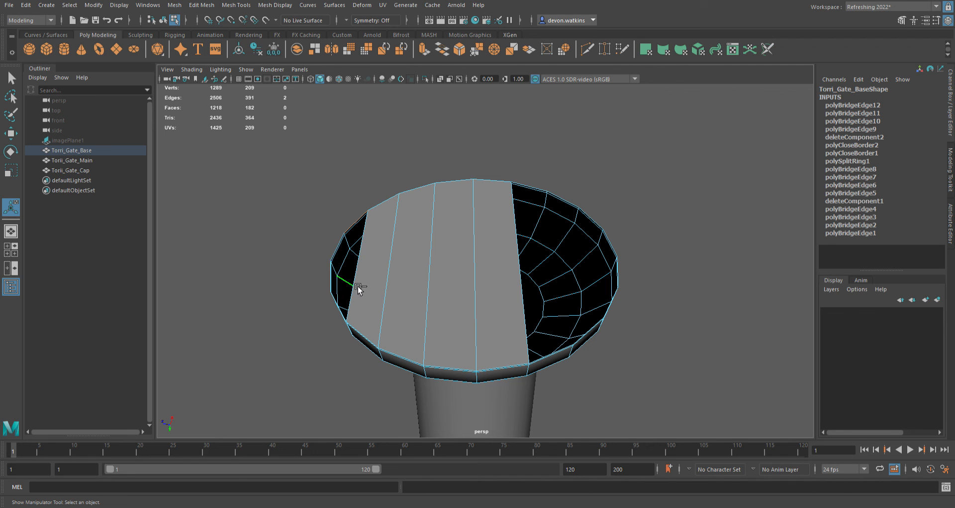
left_click(356, 286, "shift")
left_click_drag(346, 363, 384, 320, "alt")
left_click(386, 298, "shift")
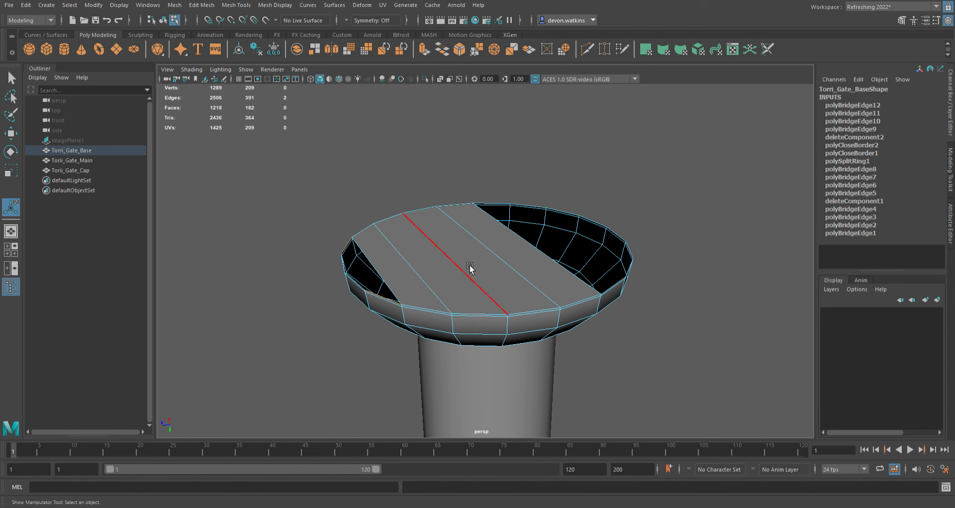
key("g")
Bridge the three pairs of opposite rim edges on the still-open side of the second foot's underside.
left_click_drag(479, 267, 544, 219, "alt")
left_click(551, 190)
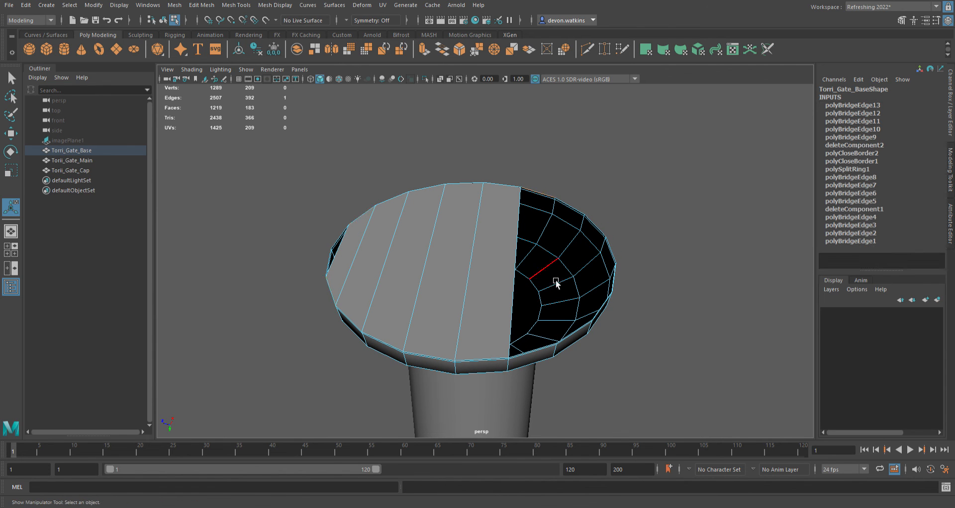
left_click(550, 345, "shift")
key("g")
left_click(583, 205)
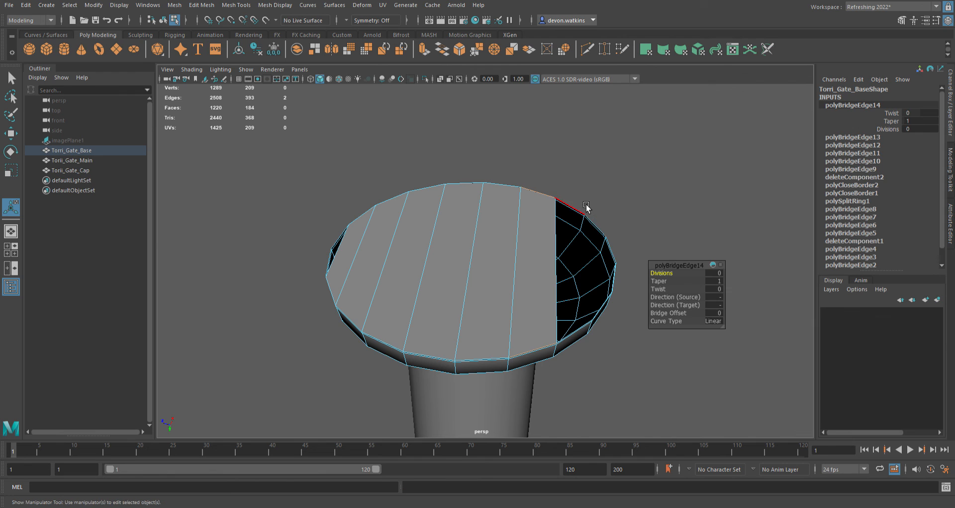
left_click(582, 329, "shift")
key("g")
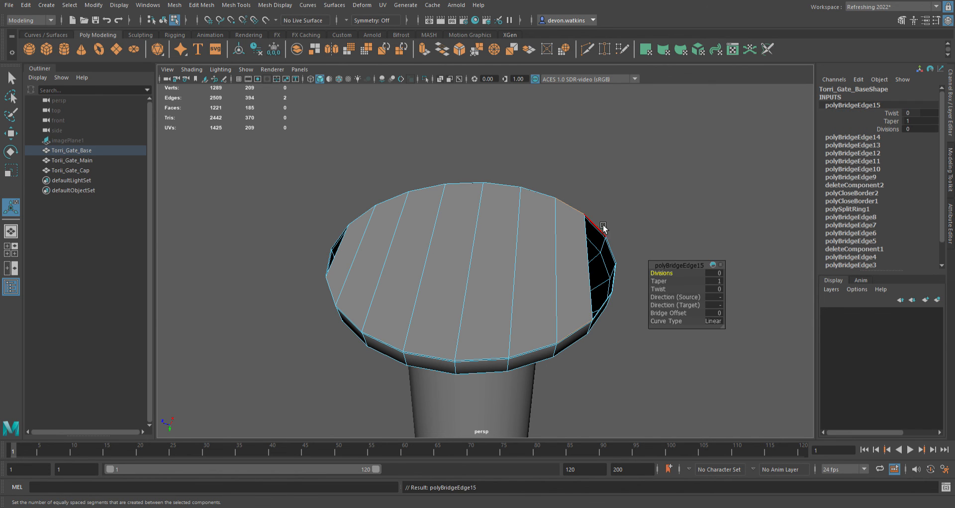
left_click(604, 223)
left_click(608, 303, "shift")
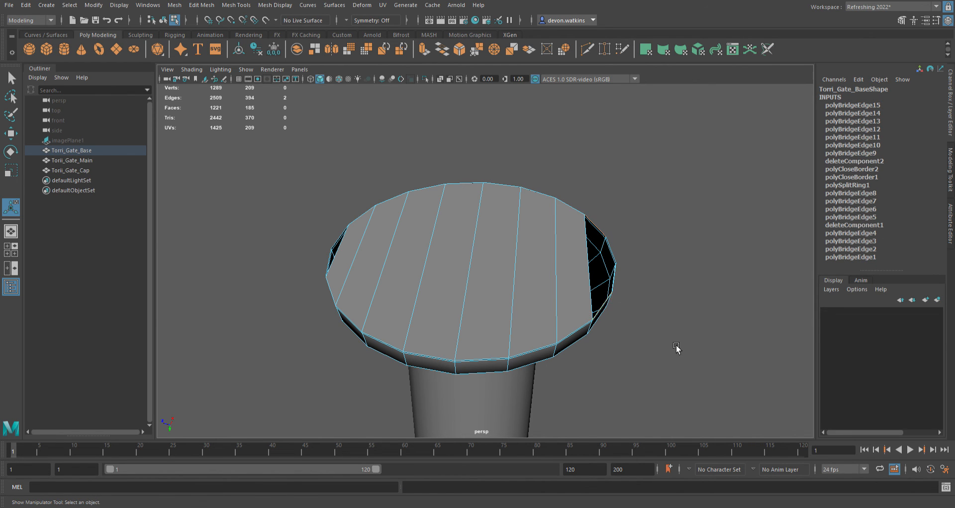
left_click_drag(676, 348, 528, 340, "alt")
key("g")
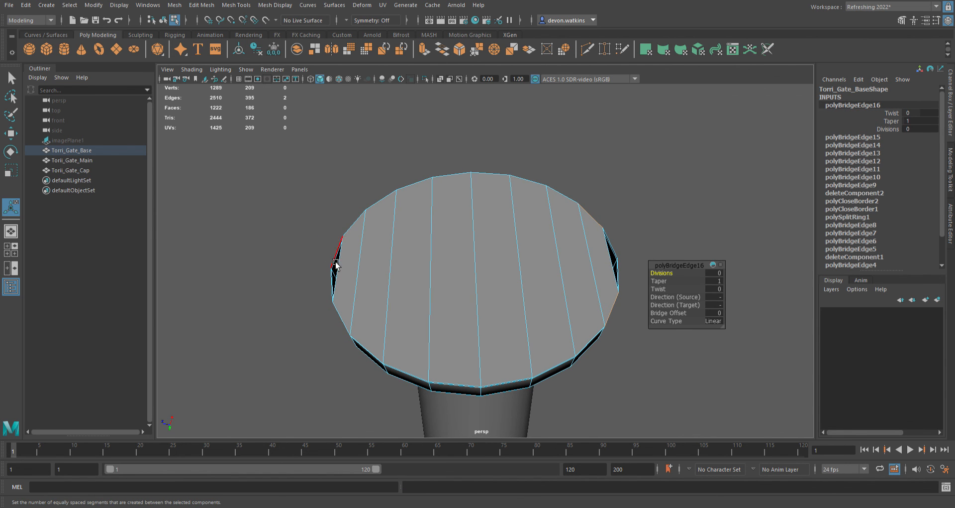
Insert an edge loop across the middle of all the bridged strips on the second foot's underside.
left_click(229, 9)
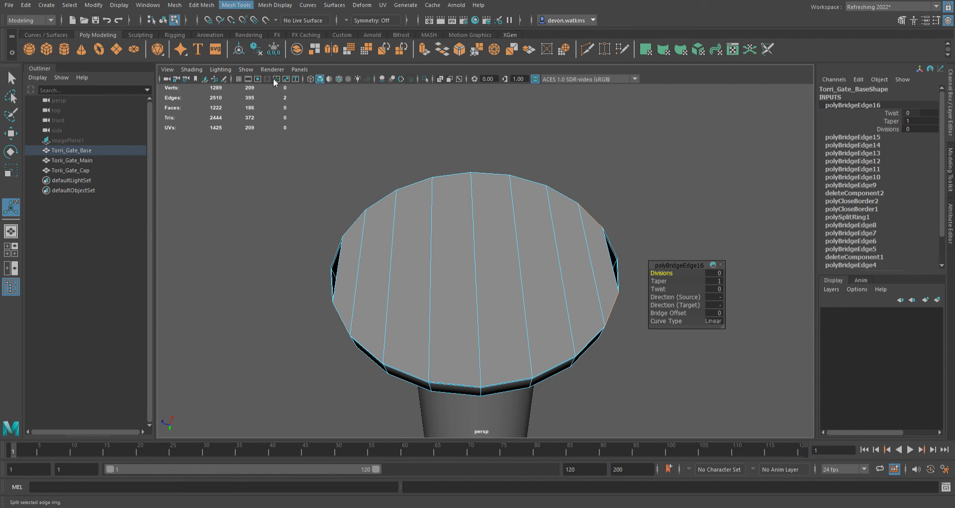
left_click(274, 78)
left_click_drag(437, 273, 436, 267)
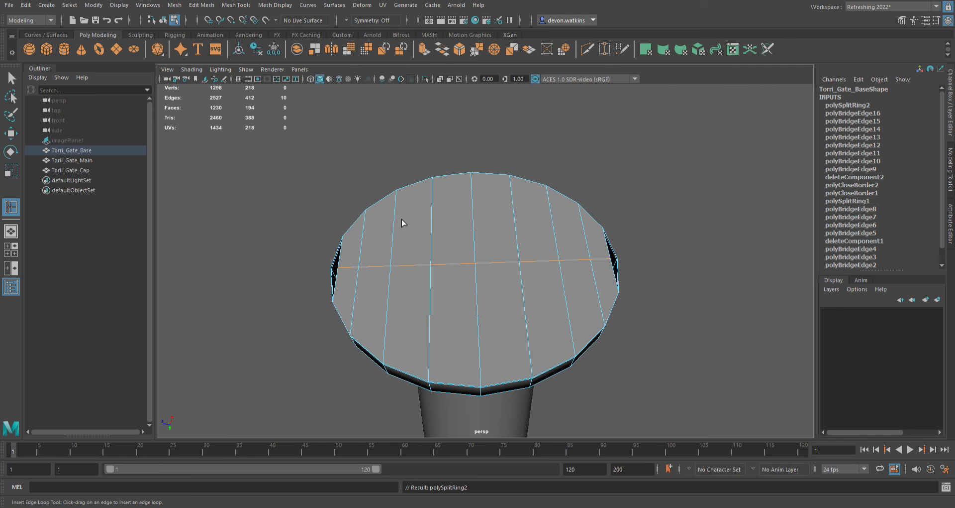
key("q")
Close one narrow triangular rim gap on the second foot by selecting its four border edges and applying Fill Hole.
left_click(334, 258)
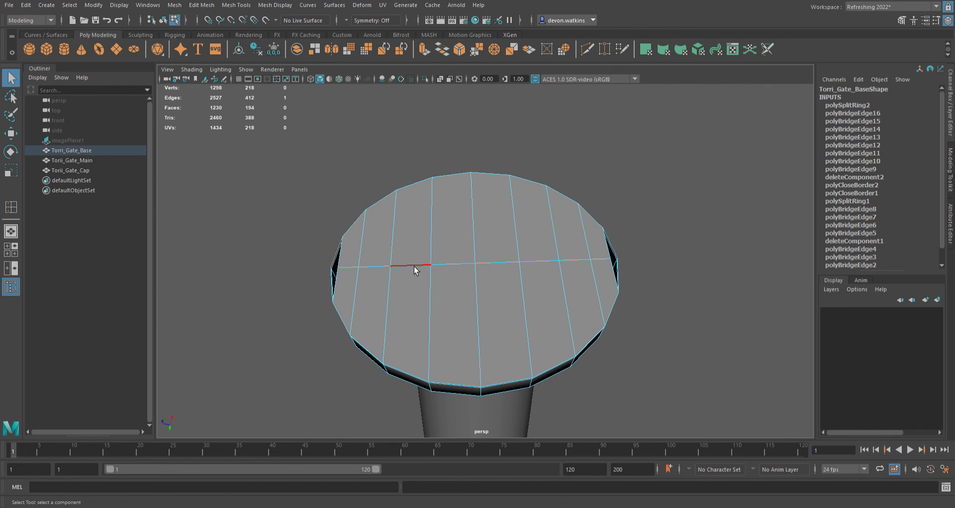
key("f")
scroll(494, 271, "down", 4)
middle_click_drag(522, 324, 510, 249, "alt")
left_click(501, 233, "shift")
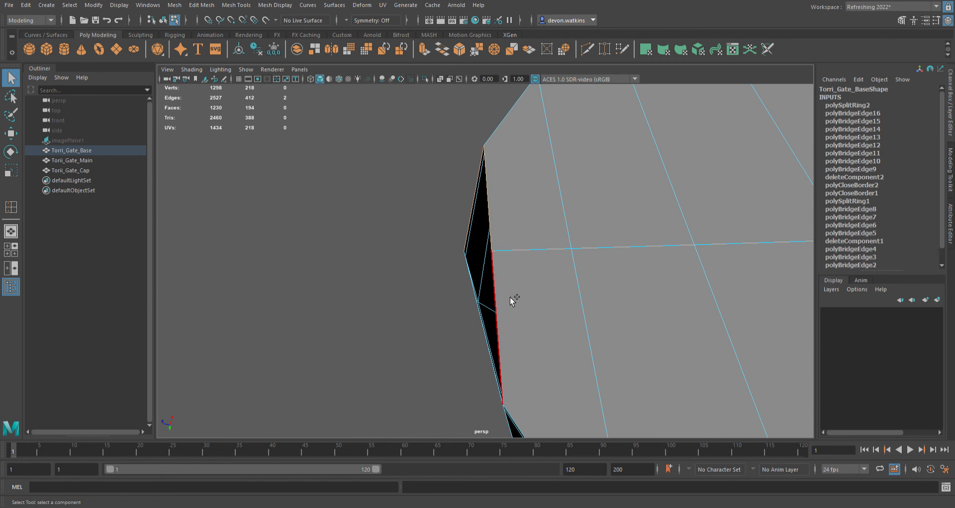
left_click(488, 321, "shift")
left_click_drag(487, 321, 443, 267, "alt")
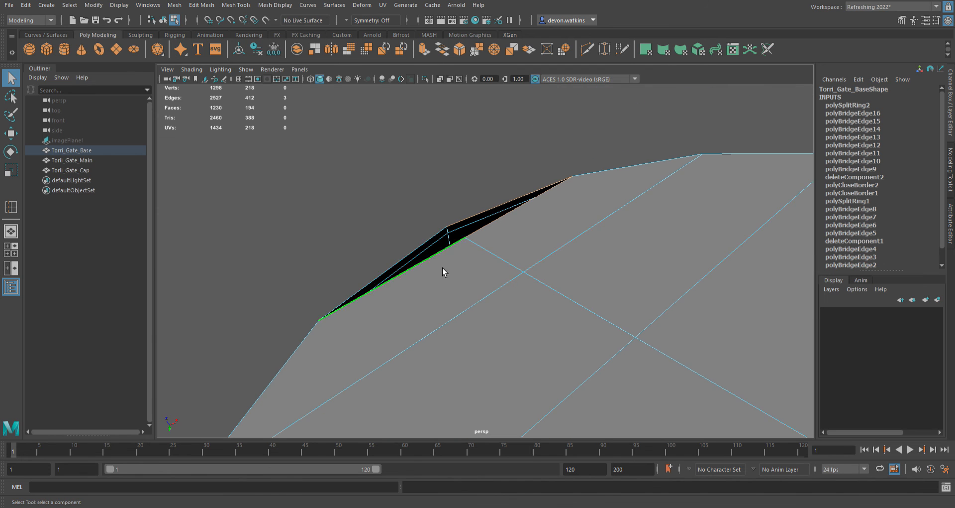
left_click(427, 242, "shift")
left_click(179, 5)
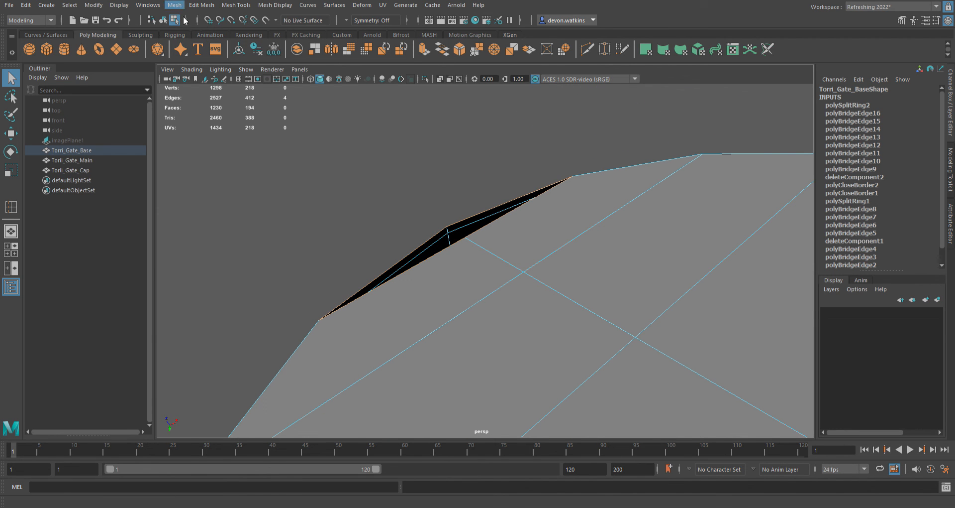
left_click(212, 79)
Fill the remaining rim gap on the opposite side of the second foot from its selected border edges.
scroll(484, 225, "down", 4)
middle_click_drag(581, 311, 300, 156, "alt")
left_click(514, 245)
left_click(479, 269, "shift")
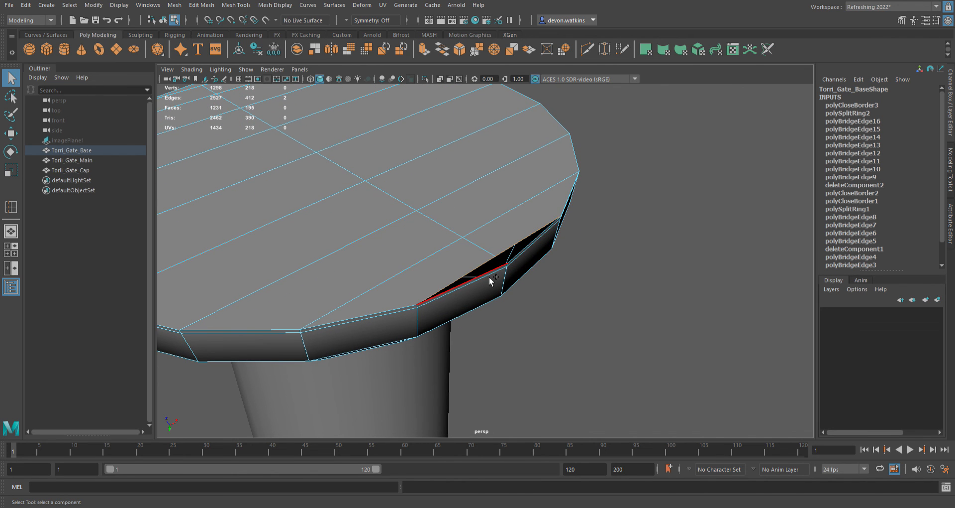
left_click(489, 276, "shift")
right_click_drag(526, 246, 327, 206, "shift")
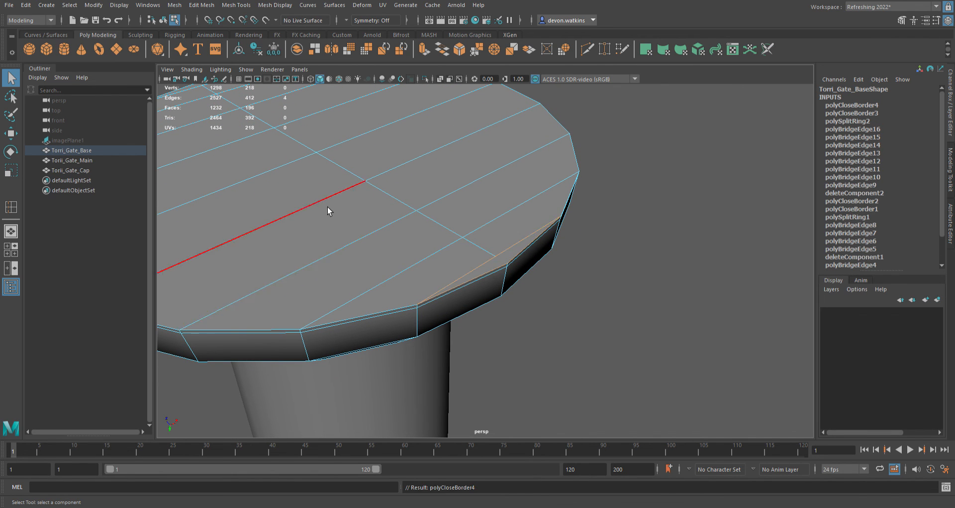
Clear the edge selection and inspect the whole torii gate with both of its feet.
scroll(328, 206, "down", 5)
left_click(594, 303)
left_click_drag(311, 157, 462, 253, "alt")
middle_click_drag(393, 215, 408, 321, "alt")
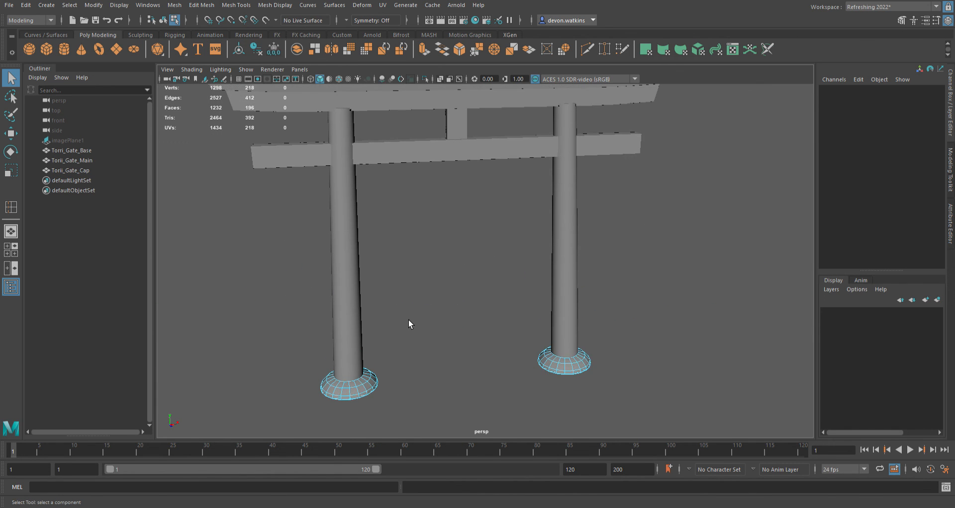
scroll(417, 298, "down", 3)
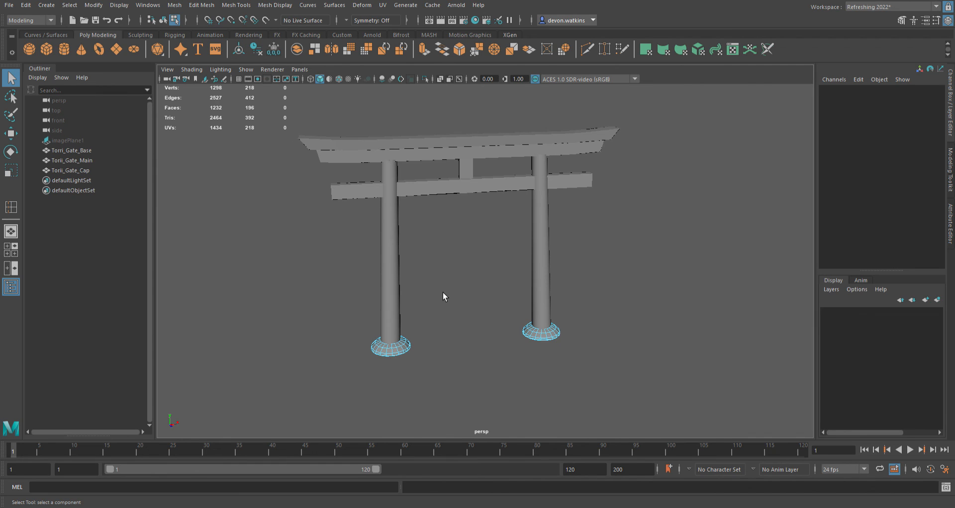